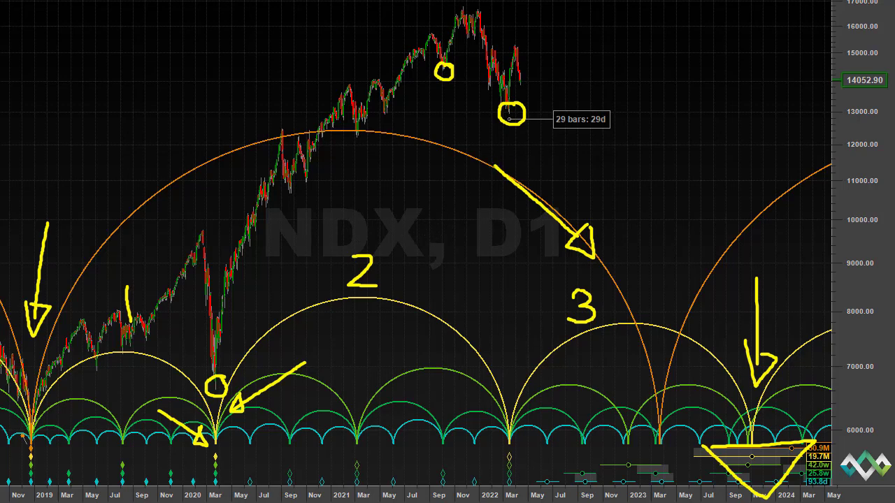
- Clear the freehand annotations and hide the cycle arcs on the NDX daily chart
key("Escape")
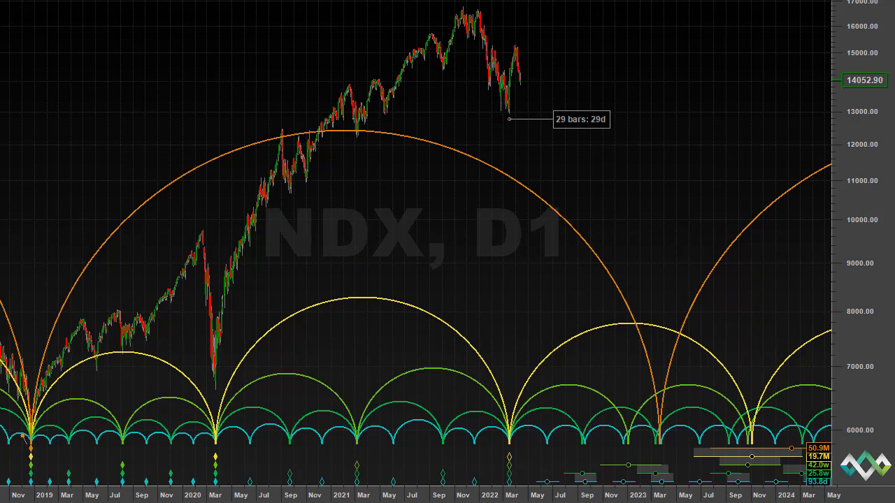
left_click(476, 3)
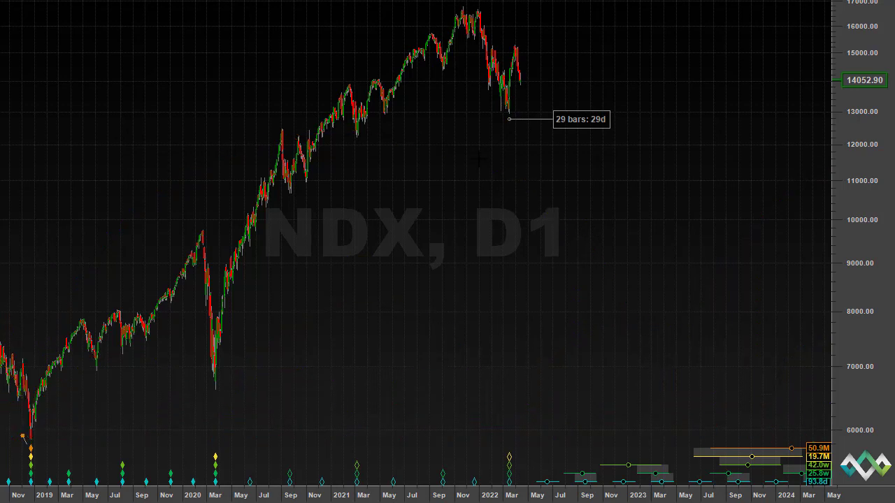
- Show the FLD lines on the February–April price bars and highlight the purple 21.8-day FLD, with the price scale compressed slightly
left_click_drag(490, 144, 548, 196)
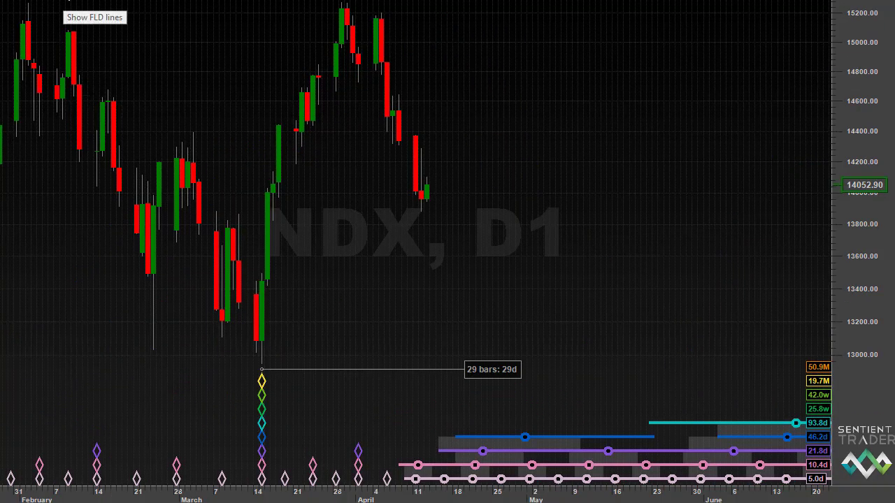
left_click(67, 2)
left_click(50, 2)
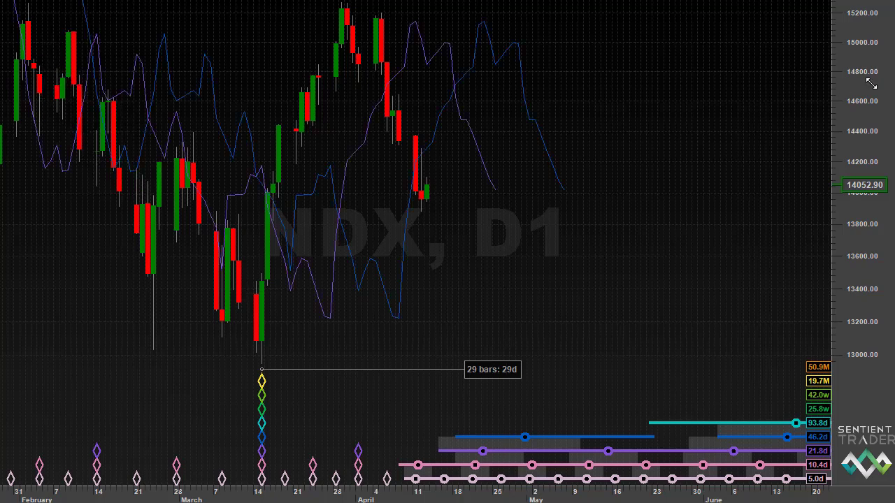
left_click_drag(860, 91, 860, 124)
left_click(387, 128)
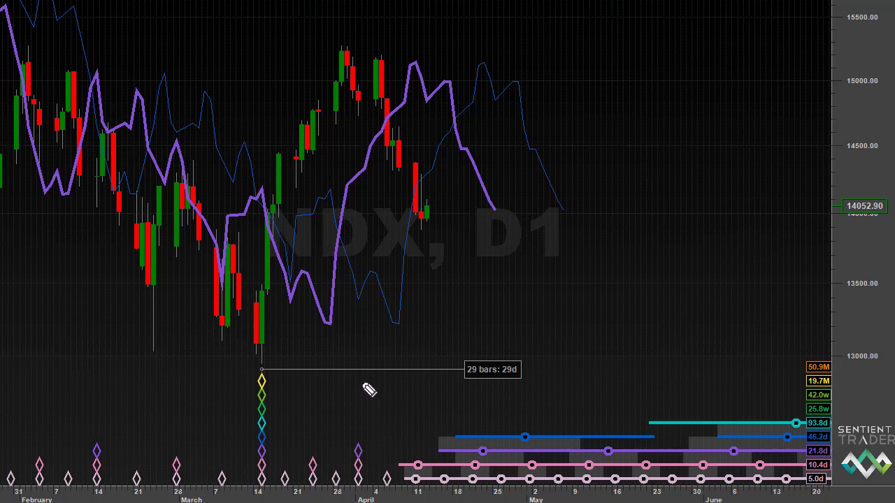
- Draw arrows at the early-April and mid-March trough markers, and mark price approaching and crossing down through the purple FLD
mouse_move(362, 381)
left_mouse_down()
mouse_move(363, 424)
mouse_move(353, 417)
mouse_move(370, 429)
mouse_move(363, 419)
left_mouse_up()
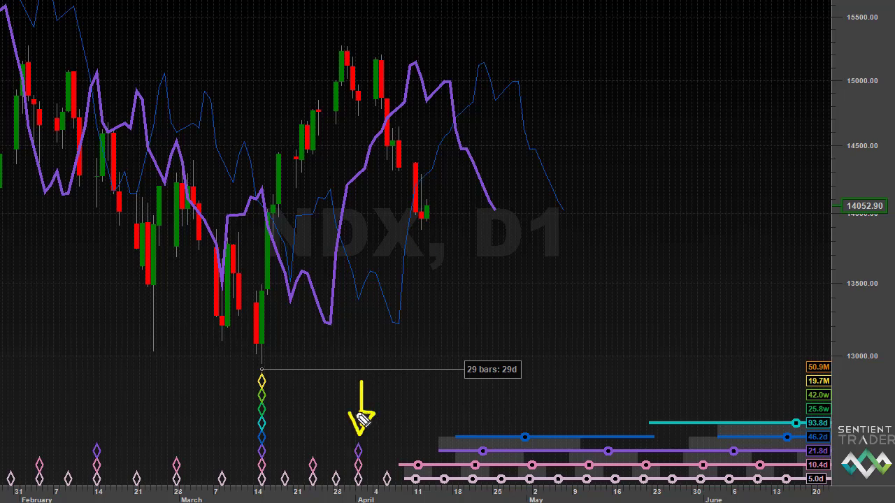
mouse_move(315, 387)
left_mouse_down()
mouse_move(272, 420)
mouse_move(288, 425)
left_mouse_up()
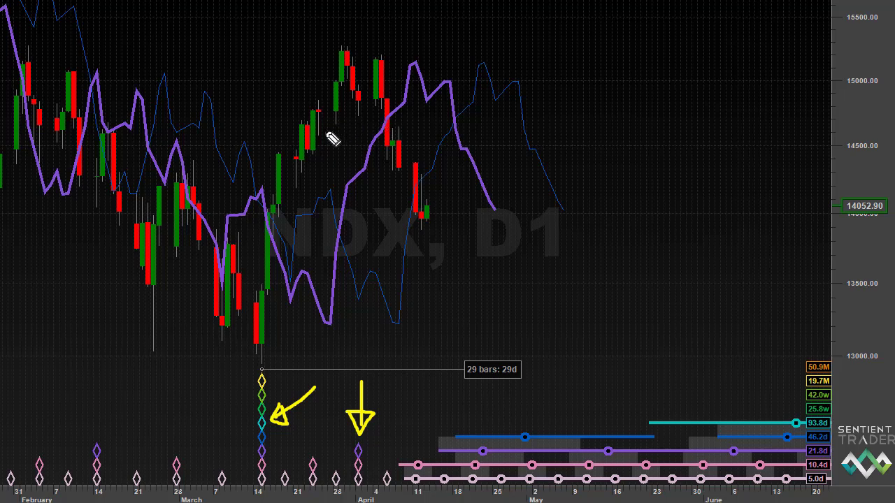
mouse_move(324, 130)
left_mouse_down()
mouse_move(366, 133)
mouse_move(369, 142)
mouse_move(358, 124)
left_mouse_up()
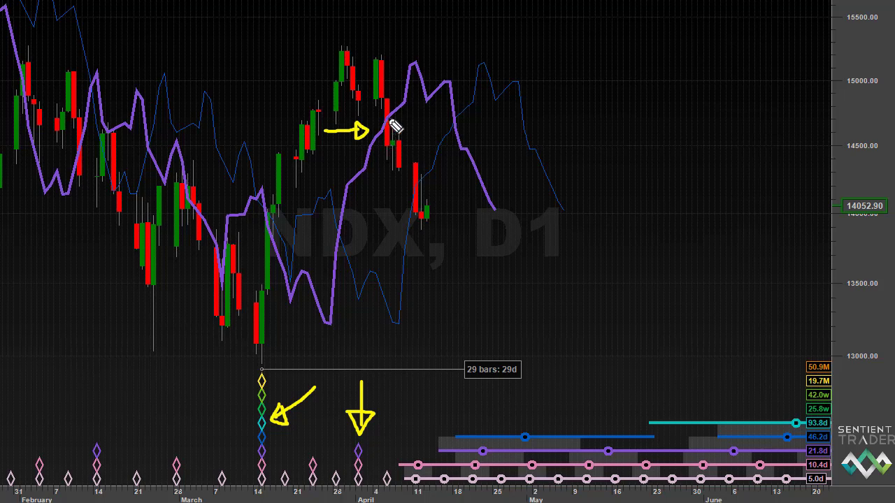
left_click_drag(380, 91, 394, 134)
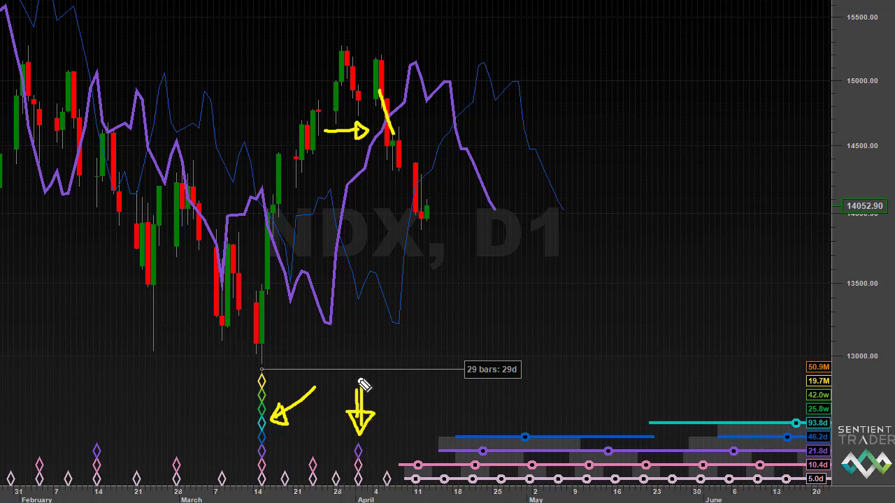
- Draw a dashed vertical line from the early-April trough marker up to price and circle the low there
left_click_drag(359, 369, 360, 226)
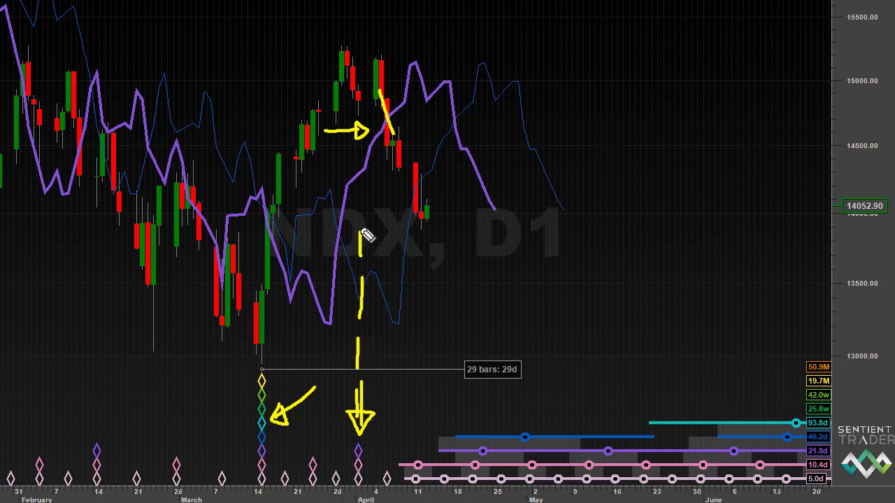
left_click_drag(361, 184, 361, 152)
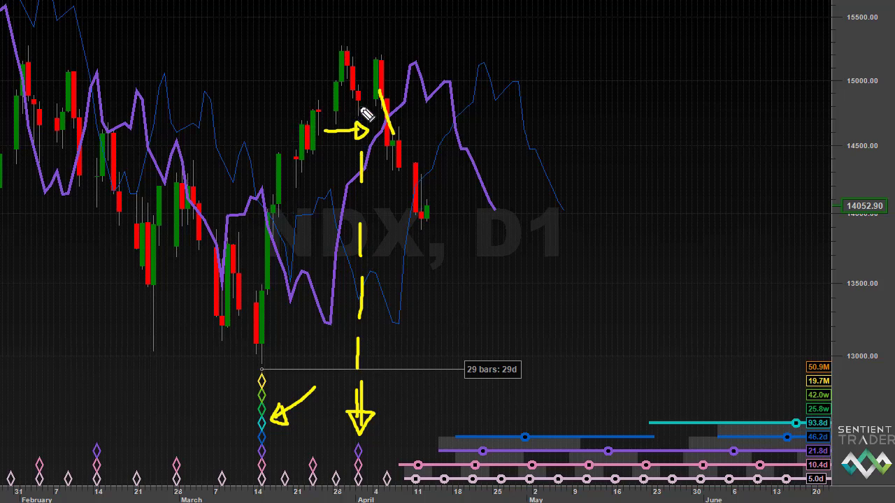
mouse_move(363, 106)
left_mouse_down()
mouse_move(358, 126)
mouse_move(373, 114)
mouse_move(362, 124)
left_mouse_up()
key("ctrl+z")
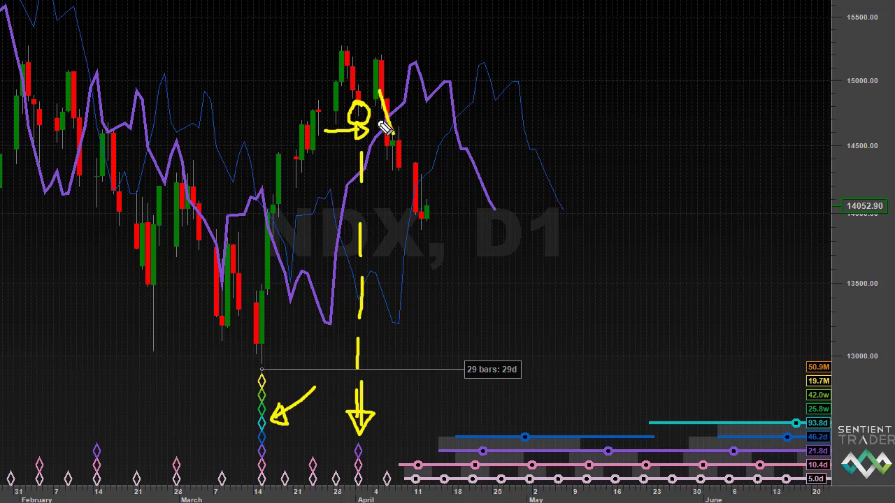
- Mark the purple FLD cross level and the late-March price peak with short horizontal lines
left_click_drag(378, 121, 403, 119)
left_click_drag(336, 44, 349, 45)
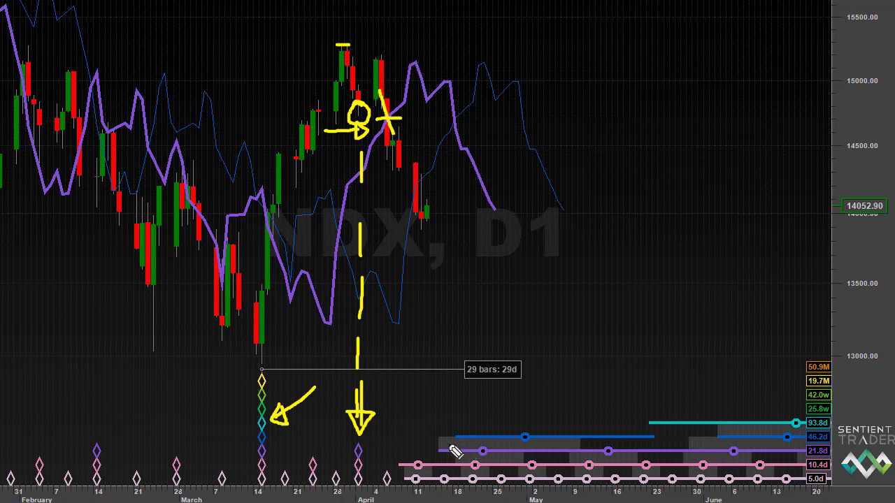
- Mark the projected late-April trough zone with a triangle and arrow, and the 29-bar measurement with a circle and an arrow at its mid-March origin
mouse_move(445, 439)
left_mouse_down()
mouse_move(475, 493)
mouse_move(533, 437)
mouse_move(457, 442)
left_mouse_up()
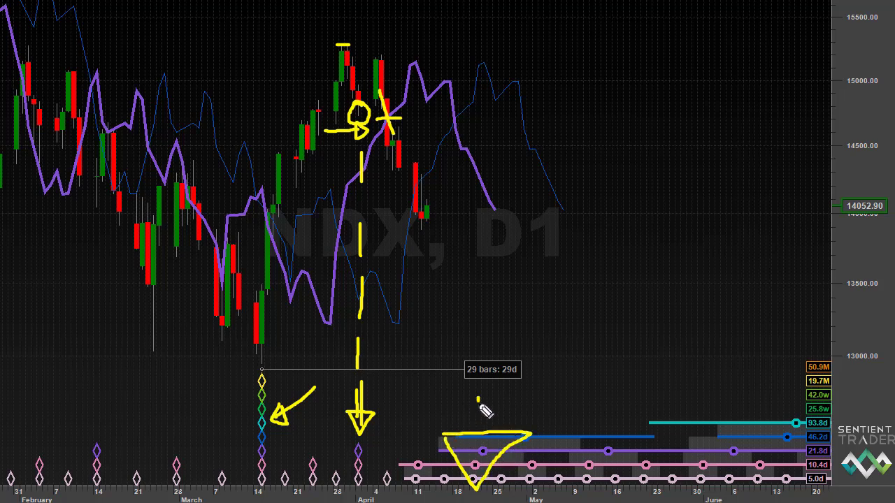
mouse_move(479, 398)
left_mouse_down()
mouse_move(482, 426)
mouse_move(462, 414)
left_mouse_up()
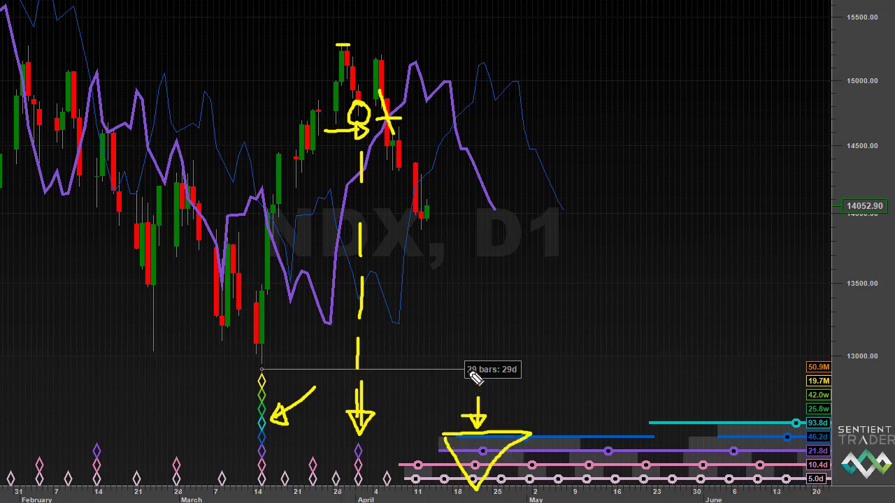
mouse_move(535, 361)
left_mouse_down()
mouse_move(457, 361)
mouse_move(504, 398)
mouse_move(530, 358)
left_mouse_up()
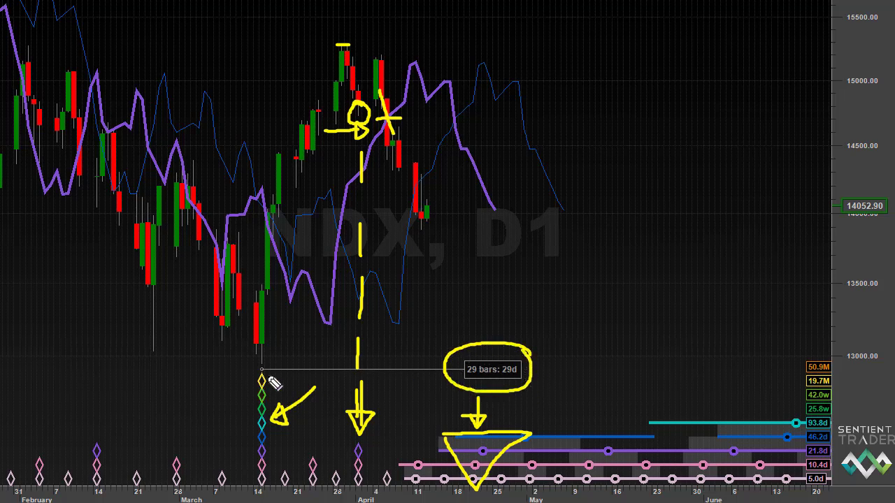
mouse_move(183, 392)
left_mouse_down()
mouse_move(258, 409)
mouse_move(242, 387)
left_mouse_up()
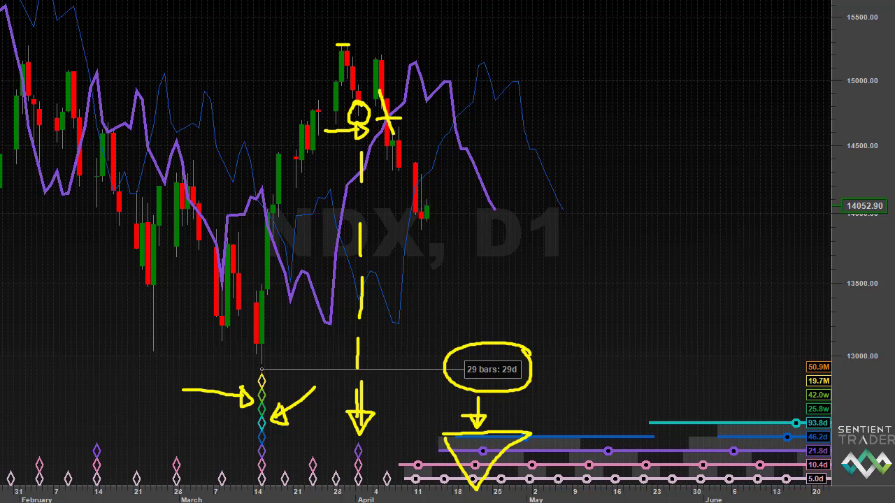
- Circle the latest April price bars, point an arrow at them, and sketch a V-shaped turn with a downward stroke below
left_click(347, 249)
mouse_move(441, 173)
left_mouse_down()
mouse_move(417, 162)
mouse_move(399, 211)
mouse_move(445, 229)
mouse_move(446, 174)
left_mouse_up()
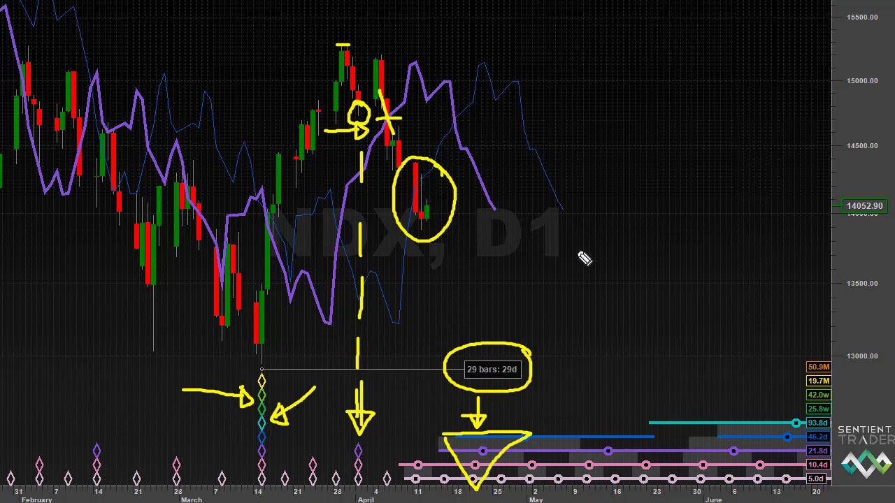
mouse_move(609, 246)
left_mouse_down()
mouse_move(465, 235)
mouse_move(484, 232)
mouse_move(474, 248)
mouse_move(462, 226)
left_mouse_up()
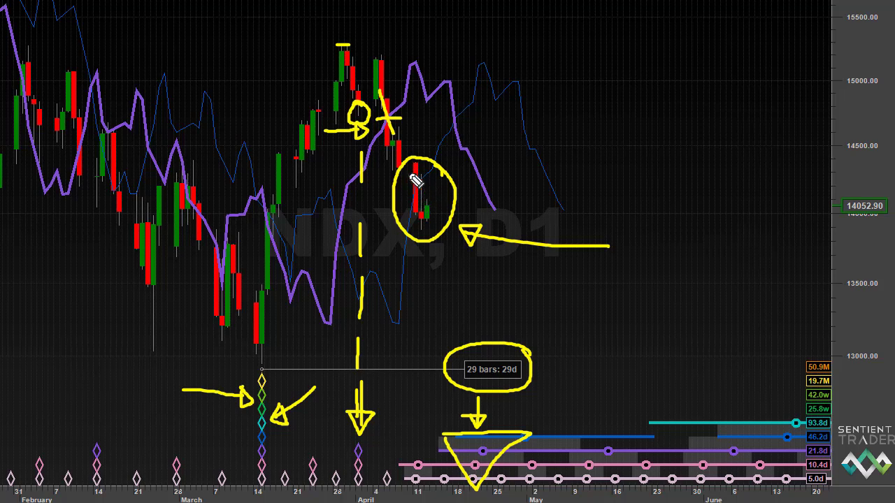
mouse_move(409, 176)
left_mouse_down()
mouse_move(423, 210)
mouse_move(438, 146)
left_mouse_up()
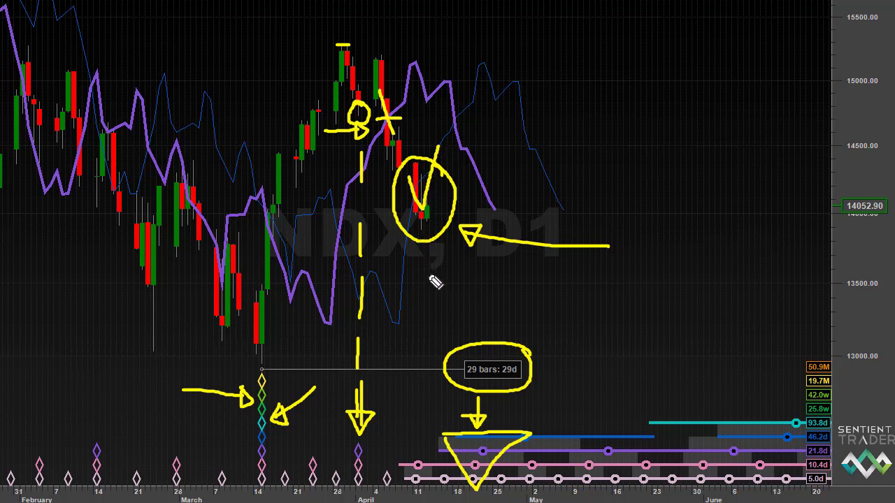
left_click_drag(428, 257, 432, 424)
- Clear the annotations and draw arrows from both sides to the mid-March stack of trough markers
key("Escape")
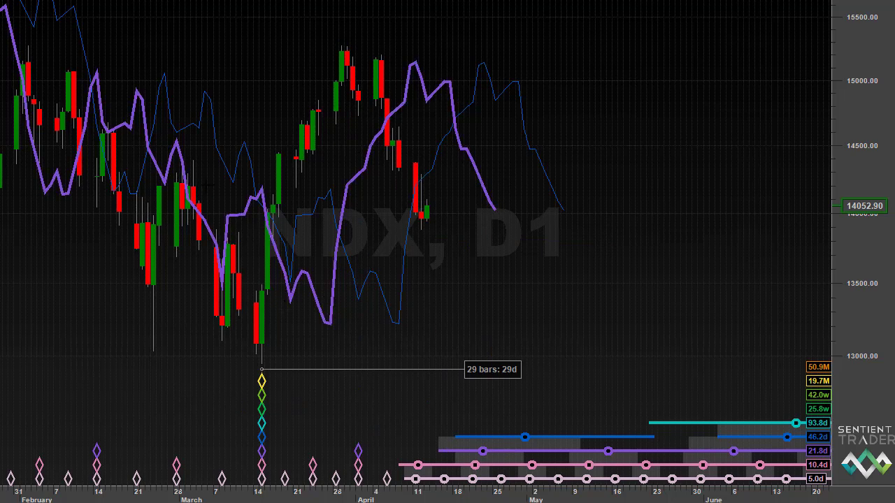
left_click(279, 246)
left_click(294, 245)
mouse_move(360, 351)
left_mouse_down()
mouse_move(287, 388)
mouse_move(320, 399)
mouse_move(310, 376)
left_mouse_up()
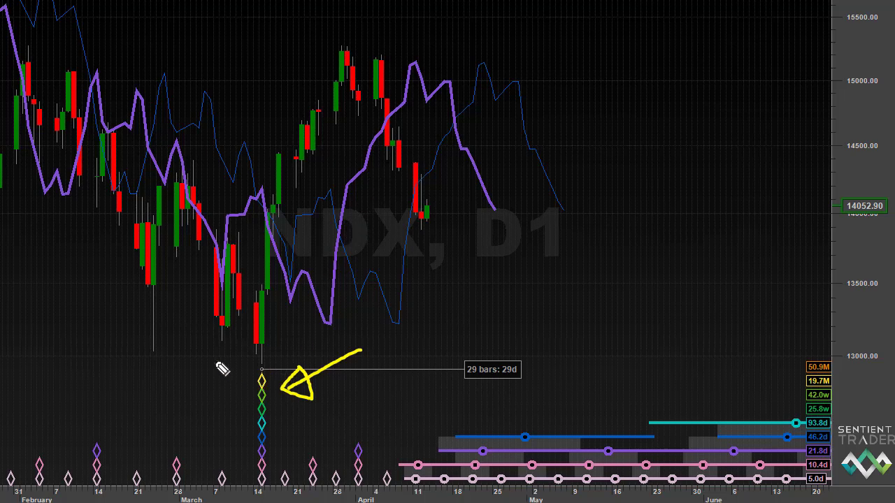
mouse_move(205, 377)
left_mouse_down()
mouse_move(258, 378)
mouse_move(249, 385)
left_mouse_up()
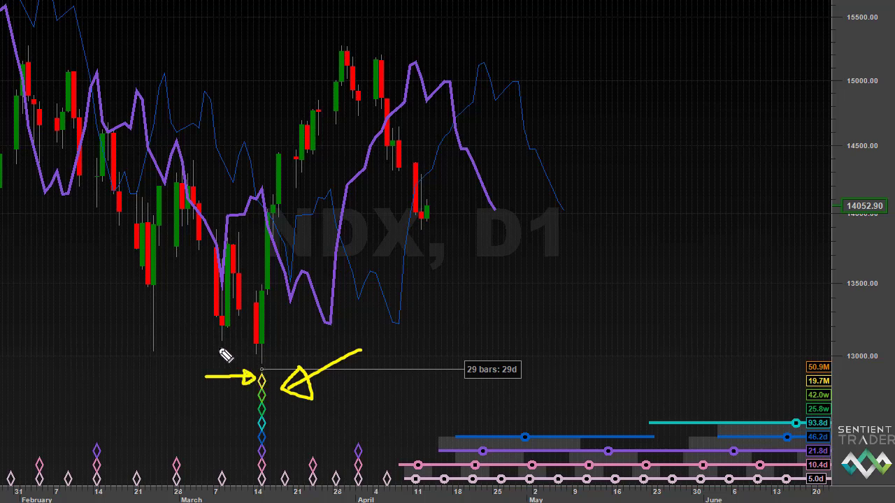
- Circle the early-March and late-February lows with dotted vertical lines beneath them, and point an arrow at the late-February low
mouse_move(228, 328)
left_mouse_down()
mouse_move(212, 331)
mouse_move(223, 352)
mouse_move(233, 335)
mouse_move(222, 324)
left_mouse_up()
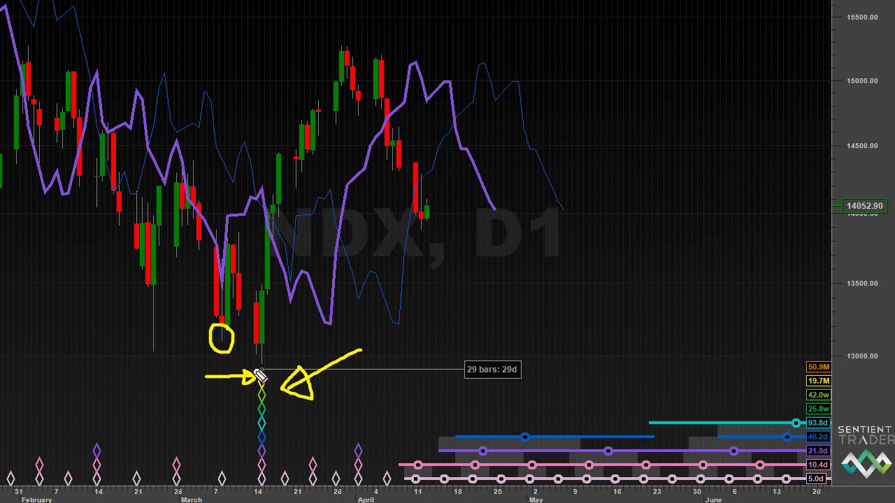
left_click(219, 415)
left_click(220, 391)
left_click_drag(151, 411, 151, 398)
left_click(152, 382)
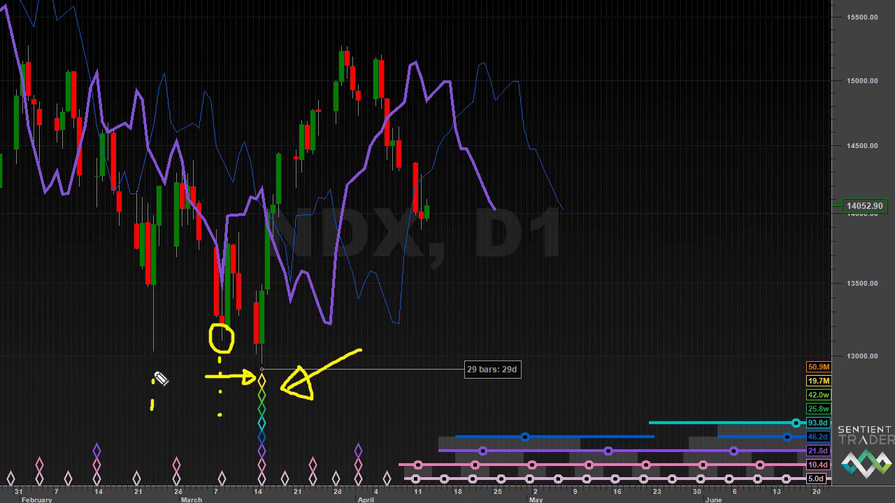
mouse_move(152, 355)
left_mouse_down()
mouse_move(151, 368)
mouse_move(148, 355)
mouse_move(164, 351)
mouse_move(161, 343)
left_mouse_up()
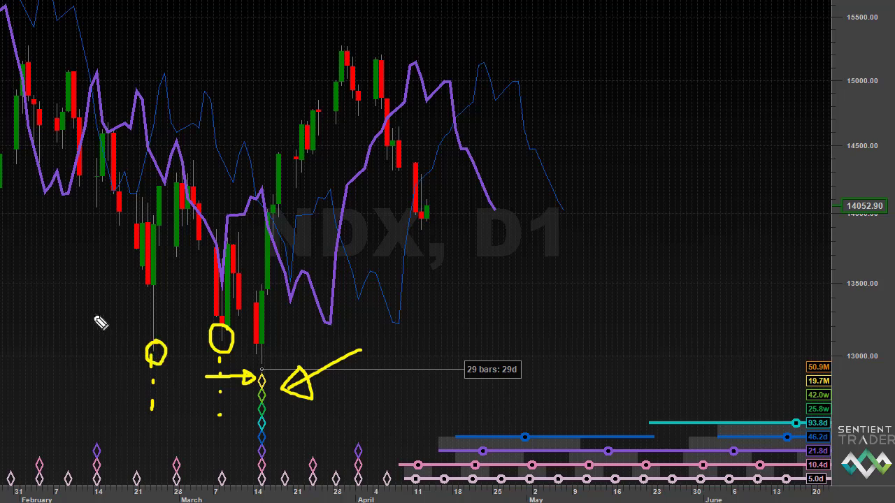
left_click_drag(93, 316, 144, 318)
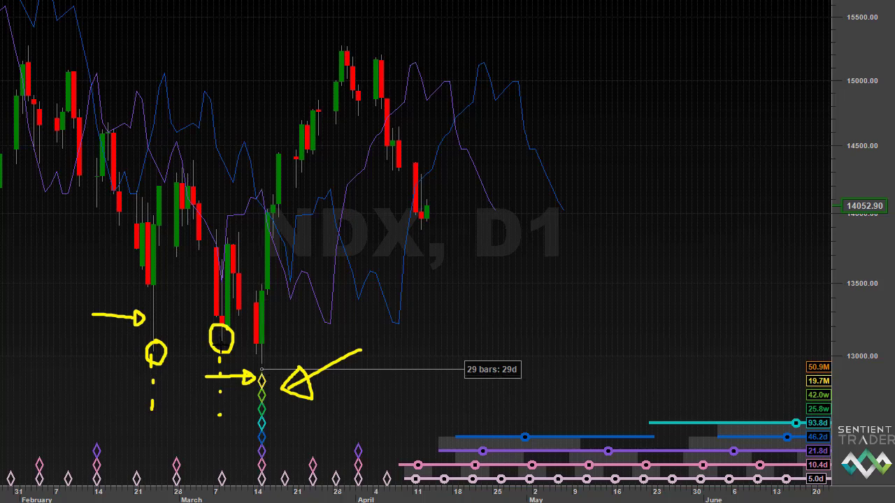
- Measure the time from the circled early-March and late-February lows to the latest April bars
left_click_drag(221, 345, 428, 340)
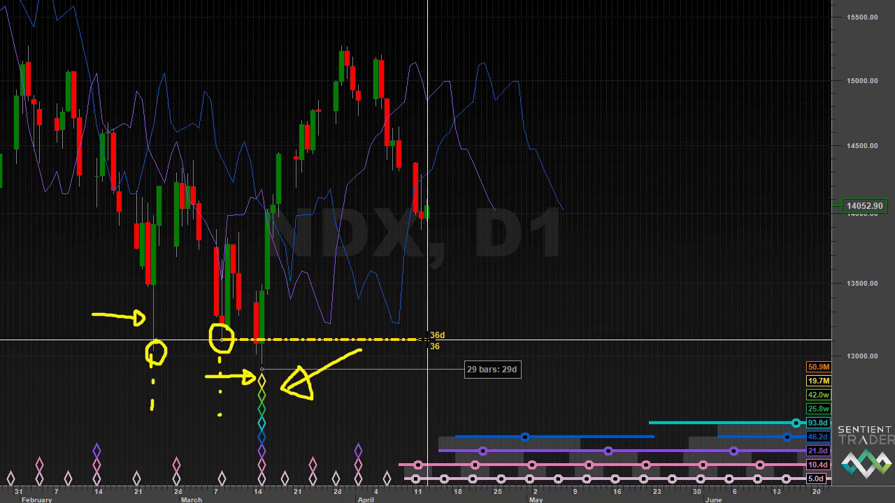
left_click_drag(427, 340, 420, 347)
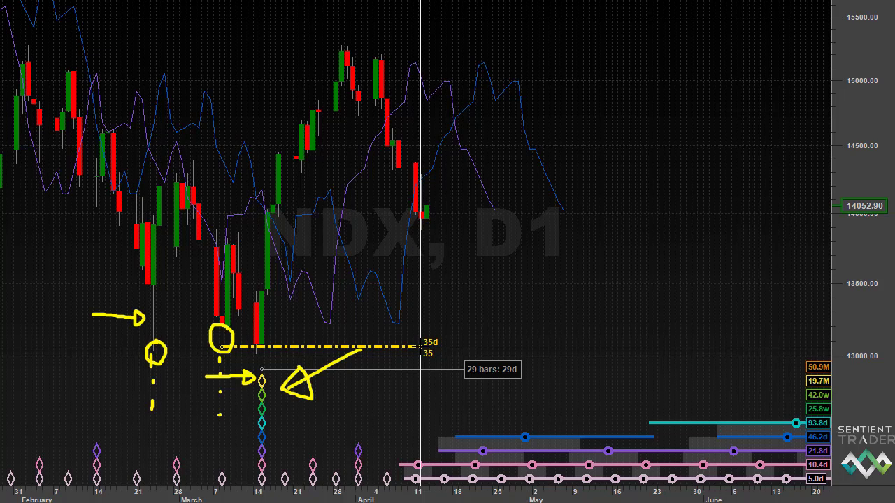
mouse_move(420, 347)
left_mouse_down()
mouse_move(154, 356)
mouse_move(384, 352)
mouse_move(420, 342)
left_mouse_up()
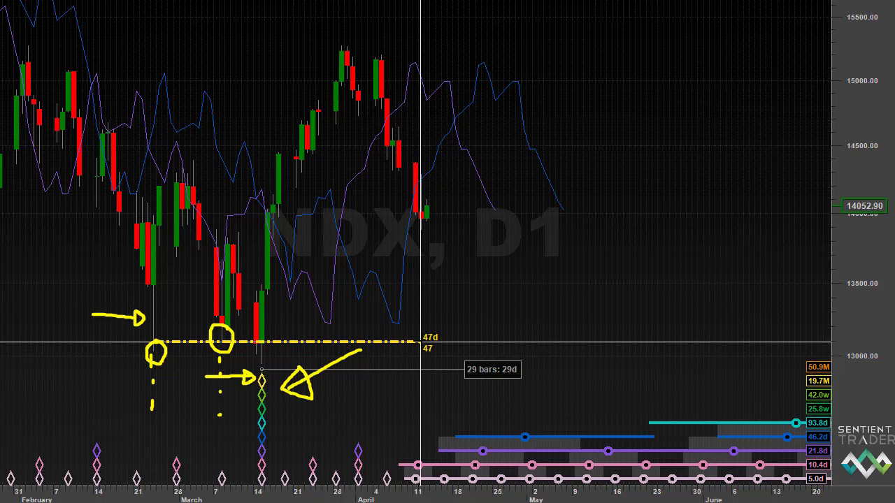
left_click_drag(421, 342, 421, 341)
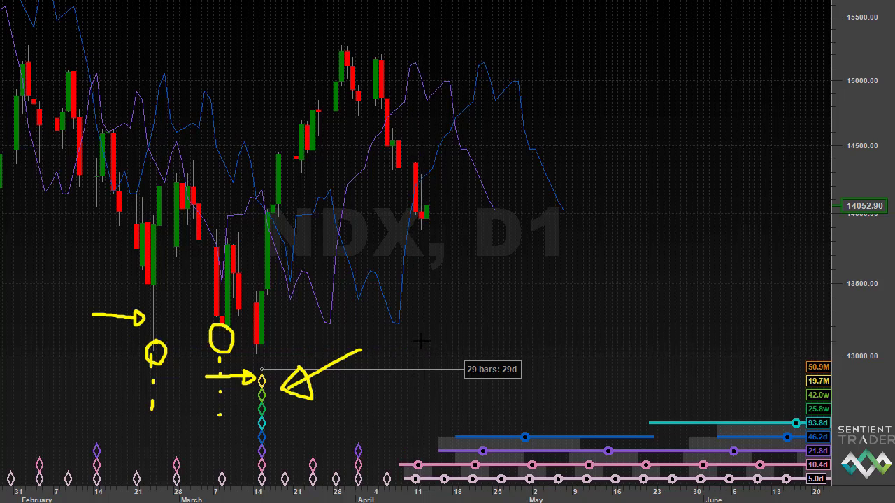
- Highlight the purple FLD, circle its early-April price cross, underscore the late-March peak, and draw a downward arrow beneath the latest low
left_click(373, 145)
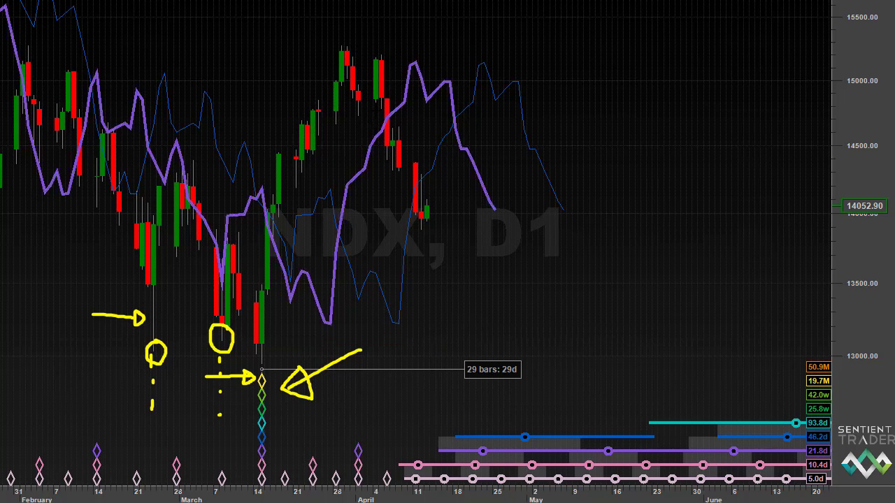
left_click(399, 146)
mouse_move(400, 109)
left_mouse_down()
mouse_move(386, 110)
mouse_move(405, 130)
mouse_move(400, 110)
left_mouse_up()
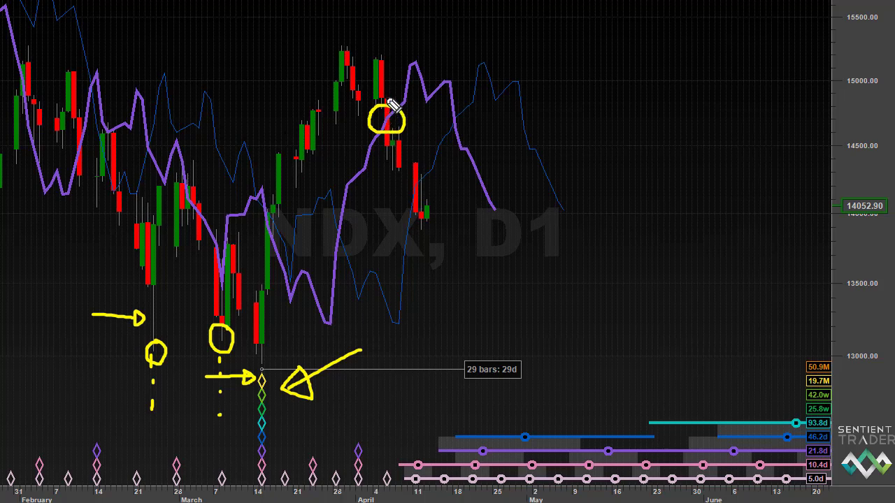
left_click_drag(329, 40, 371, 47)
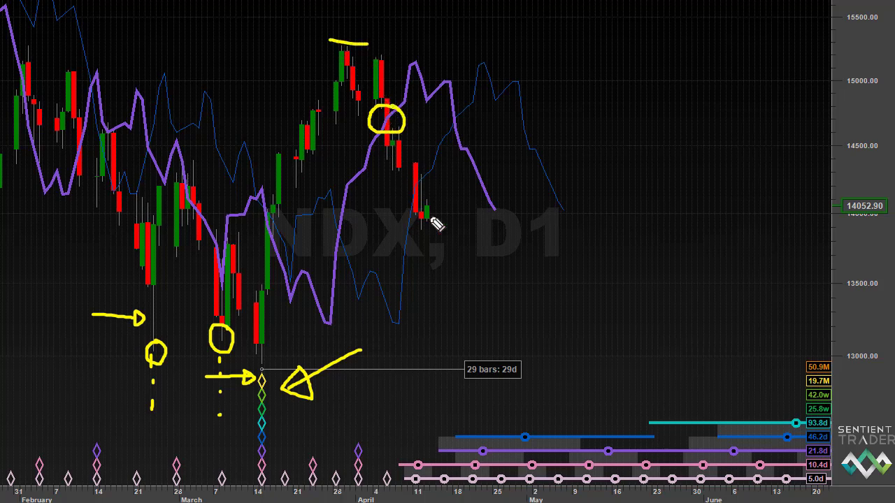
mouse_move(417, 307)
left_mouse_down()
mouse_move(418, 419)
mouse_move(408, 380)
left_mouse_up()
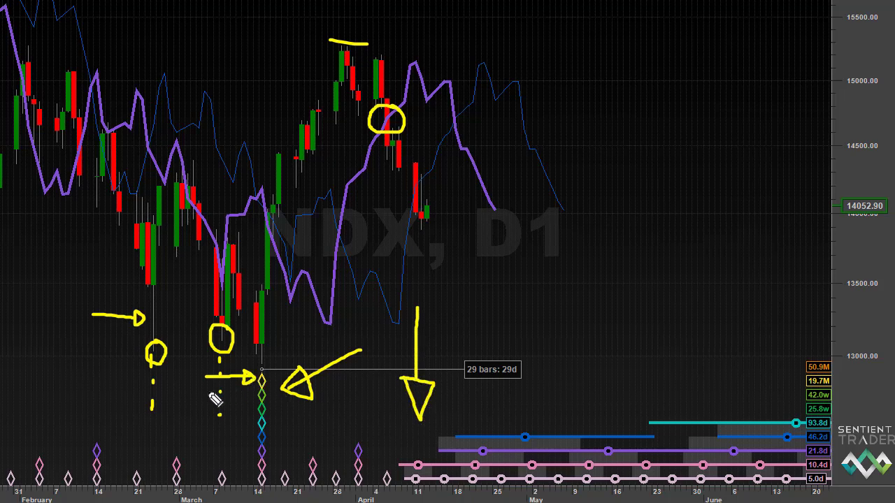
- Draw a question mark beneath each of the circled late-February and early-March NDX lows
left_click_drag(207, 404, 217, 423)
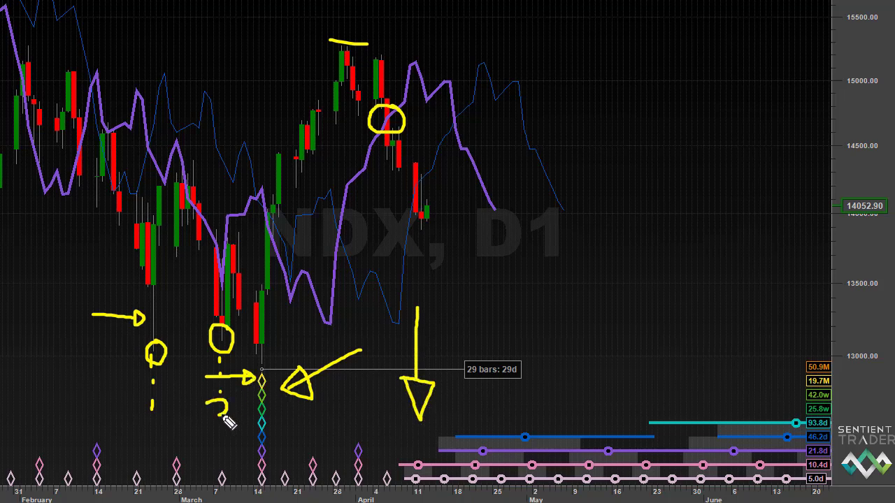
mouse_move(141, 396)
left_mouse_down()
mouse_move(156, 400)
mouse_move(149, 421)
left_mouse_up()
left_click(147, 431)
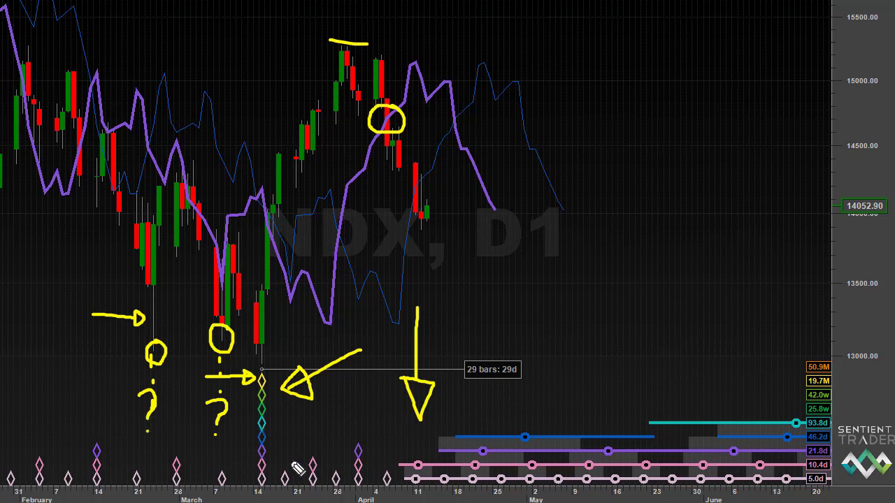
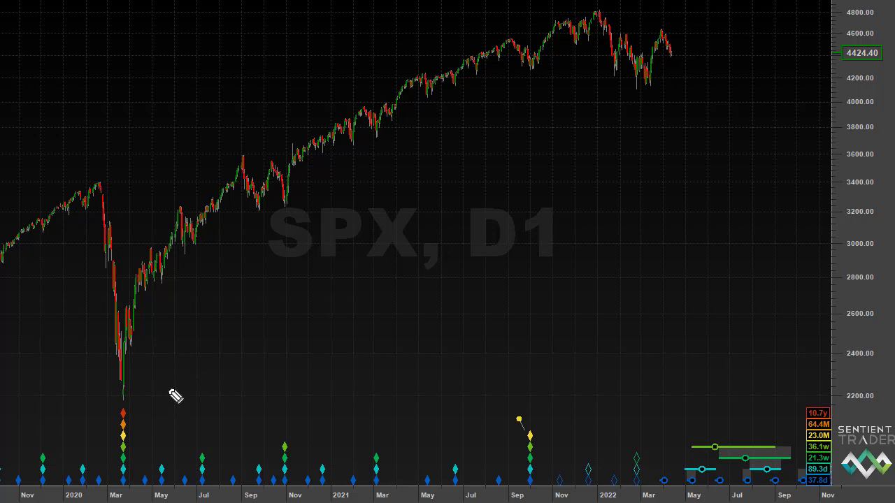
- On the SPX daily chart, draw an arrow to the March 2020 low, circle its trough marker stack, and add a question mark beside it
mouse_move(221, 339)
left_mouse_down()
mouse_move(136, 403)
mouse_move(143, 387)
mouse_move(125, 406)
mouse_move(144, 393)
mouse_move(117, 401)
left_mouse_up()
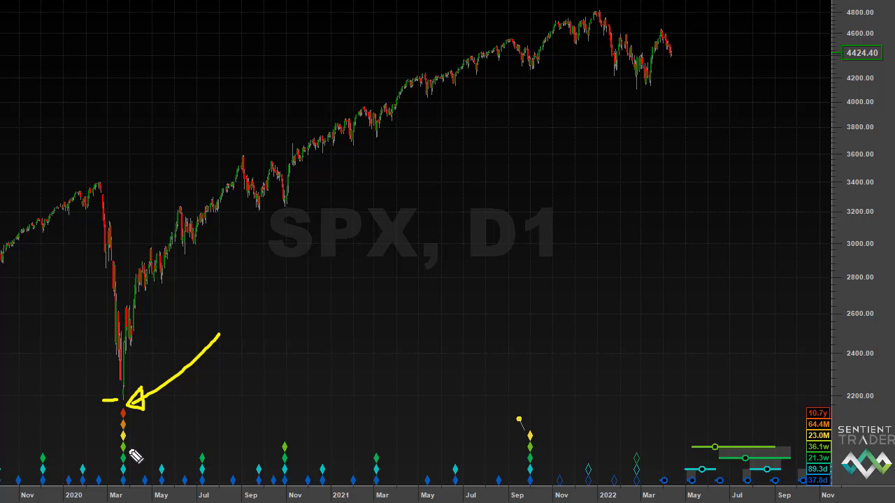
mouse_move(138, 427)
left_mouse_down()
mouse_move(132, 410)
mouse_move(108, 459)
mouse_move(148, 484)
mouse_move(140, 405)
mouse_move(185, 413)
mouse_move(178, 424)
left_mouse_up()
left_click(175, 434)
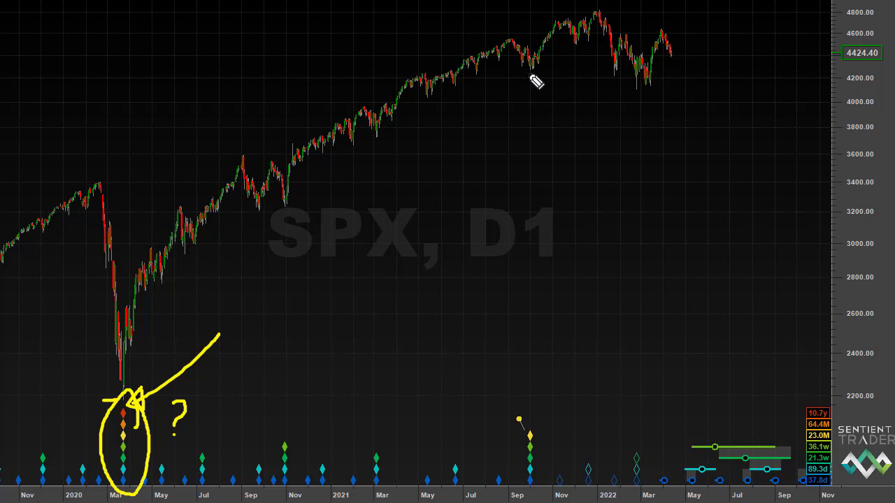
- Circle the autumn 2021 and late-February 2022 lows, adding a vertical line below the first and an arrow to each low's trough markers
mouse_move(539, 61)
left_mouse_down()
mouse_move(524, 64)
mouse_move(540, 77)
mouse_move(537, 61)
mouse_move(529, 154)
left_mouse_up()
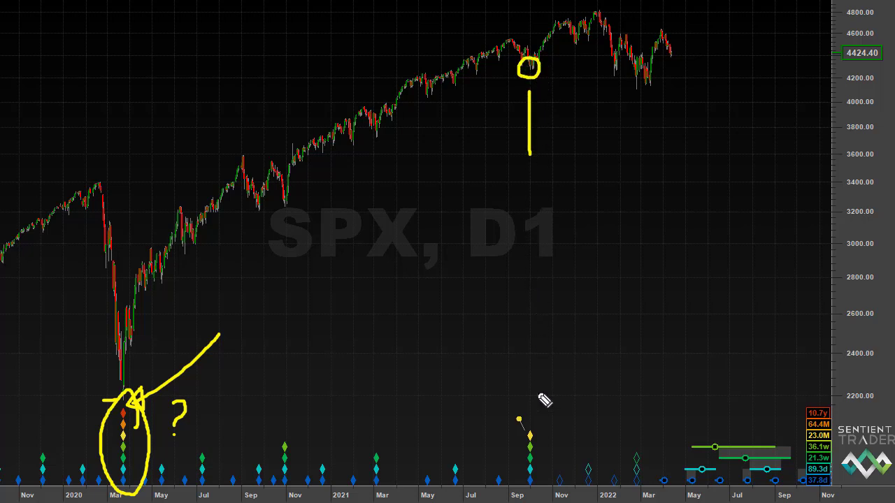
mouse_move(530, 378)
left_mouse_down()
mouse_move(525, 419)
mouse_move(535, 404)
left_mouse_up()
mouse_move(648, 79)
left_mouse_down()
mouse_move(633, 83)
mouse_move(650, 100)
mouse_move(650, 79)
left_mouse_up()
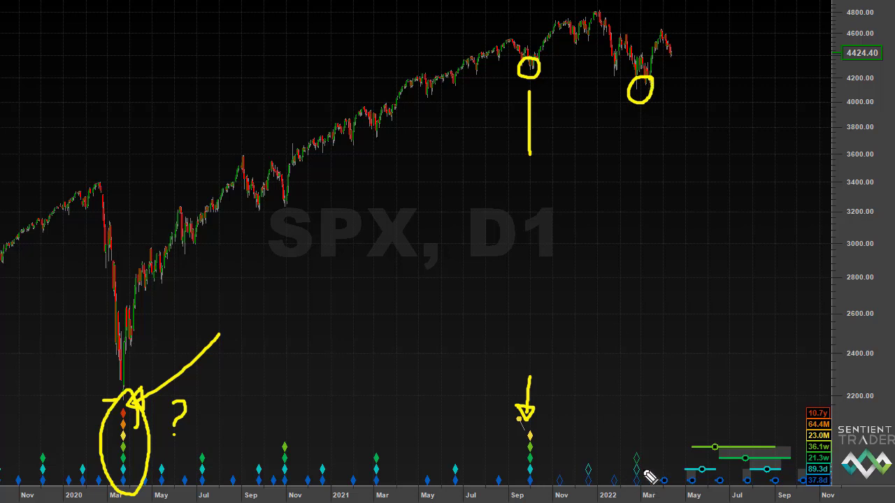
mouse_move(663, 414)
left_mouse_down()
mouse_move(647, 441)
mouse_move(656, 440)
left_mouse_up()
left_click(644, 437)
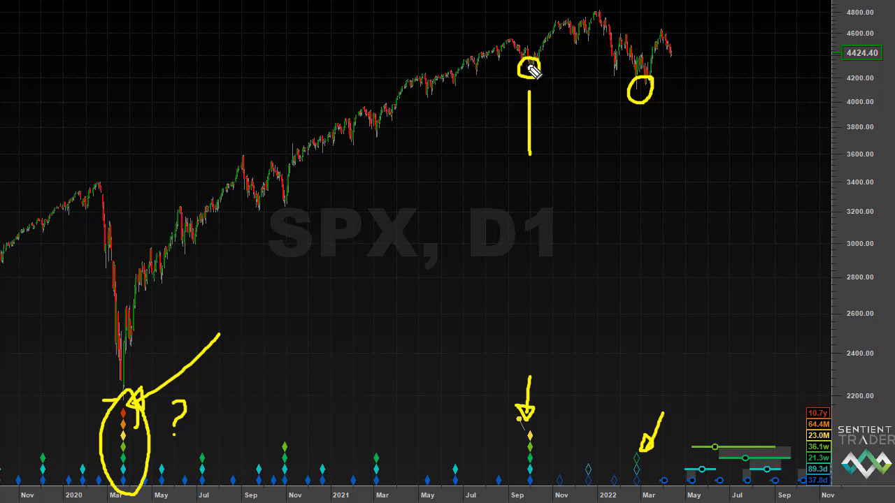
- Trace an M shape between the circled lows, outline the projected August–September 2022 trough area, and extend a declining M-shaped projection from the second low
mouse_move(531, 77)
left_mouse_down()
mouse_move(565, 16)
mouse_move(587, 55)
mouse_move(599, 15)
mouse_move(614, 23)
mouse_move(646, 89)
left_mouse_up()
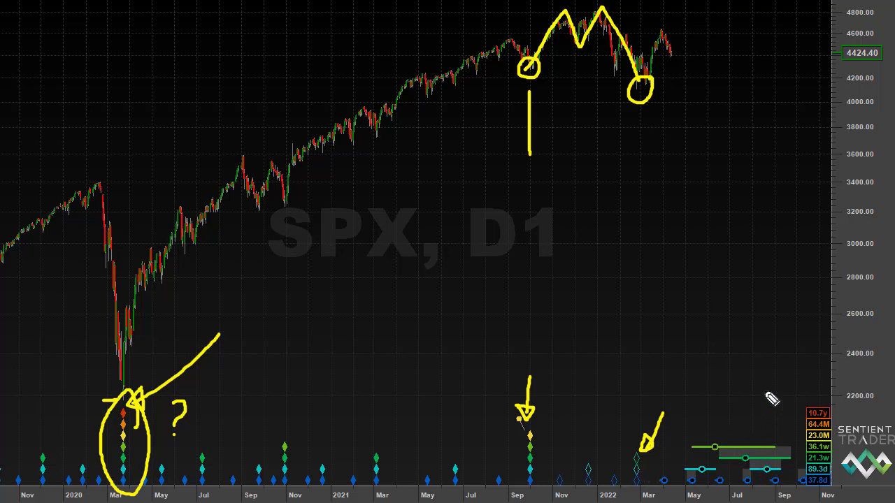
mouse_move(727, 447)
left_mouse_down()
mouse_move(777, 484)
mouse_move(803, 452)
mouse_move(727, 447)
left_mouse_up()
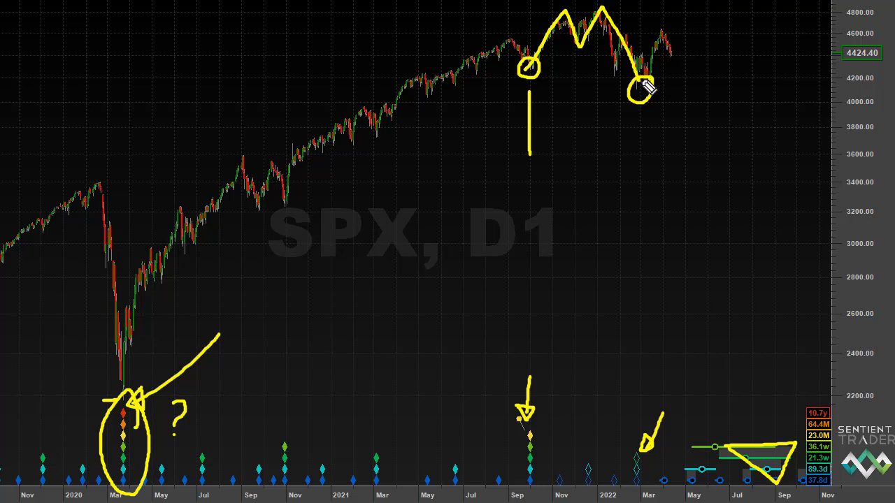
mouse_move(640, 79)
left_mouse_down()
mouse_move(664, 30)
mouse_move(681, 63)
mouse_move(701, 30)
mouse_move(755, 122)
left_mouse_up()
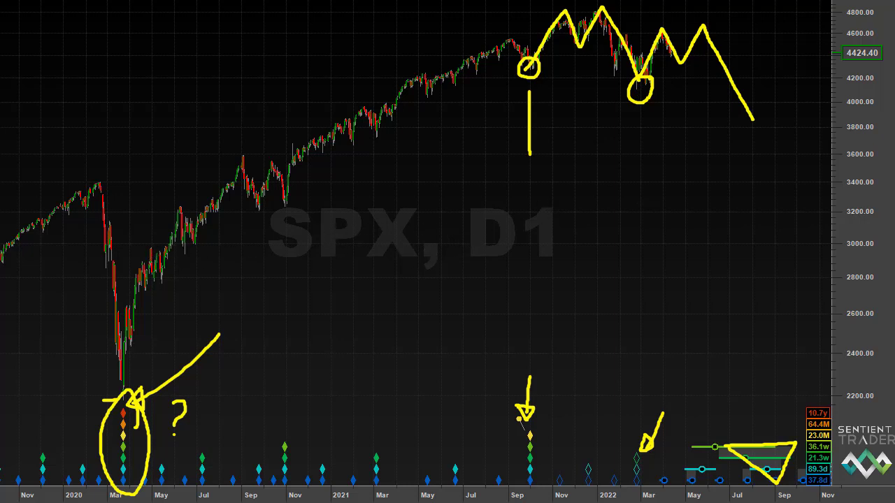
- Clear the annotations, bring up the alternative SPX analysis, and mark late February 2022 with an arrow at the marker stack and a circle around the low
key("e")
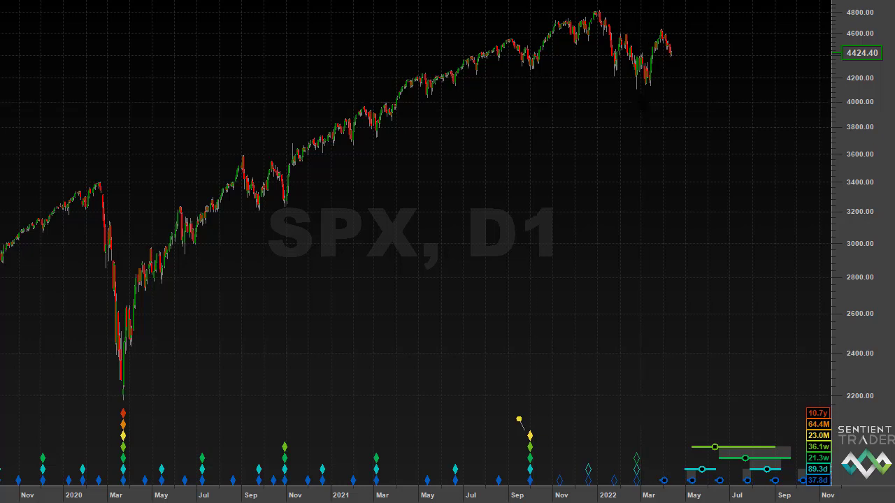
scroll(640, 102, "right", 3)
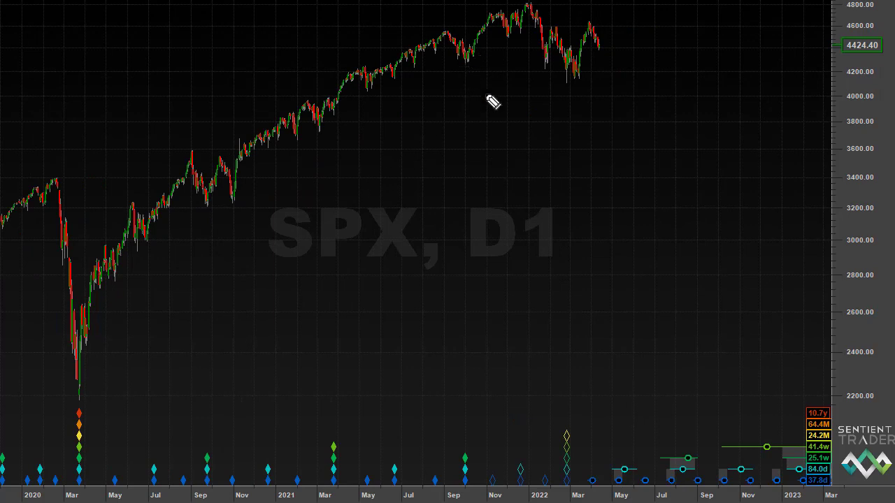
mouse_move(605, 396)
left_mouse_down()
mouse_move(581, 431)
mouse_move(592, 428)
left_mouse_up()
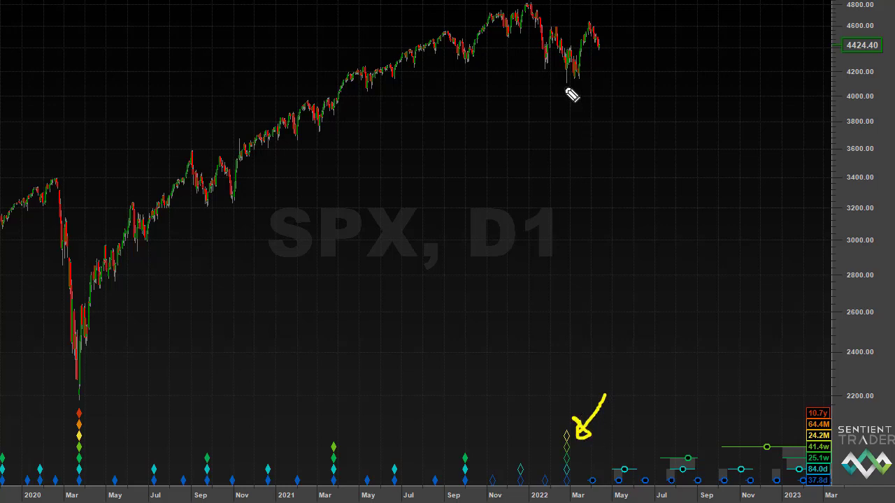
mouse_move(570, 73)
left_mouse_down()
mouse_move(565, 82)
mouse_move(569, 74)
left_mouse_up()
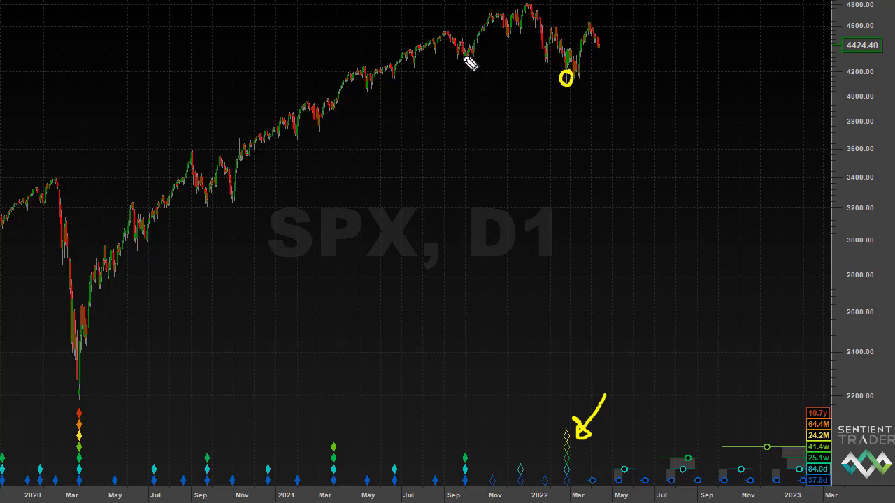
- Circle the autumn 2021 low and its trough markers, and outline the projected July–August 2022 trough area with an arrow above it
mouse_move(477, 53)
left_mouse_down()
mouse_move(463, 72)
mouse_move(475, 53)
left_mouse_up()
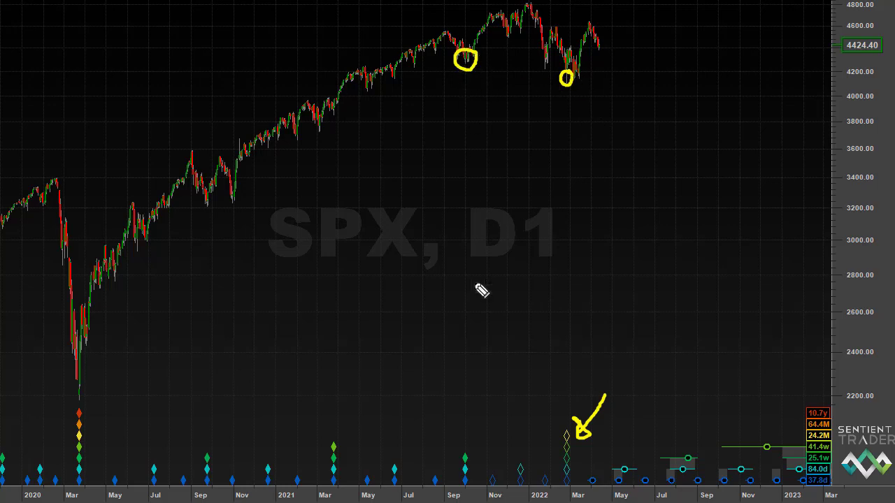
mouse_move(474, 463)
left_mouse_down()
mouse_move(471, 455)
mouse_move(459, 464)
mouse_move(478, 483)
mouse_move(473, 461)
left_mouse_up()
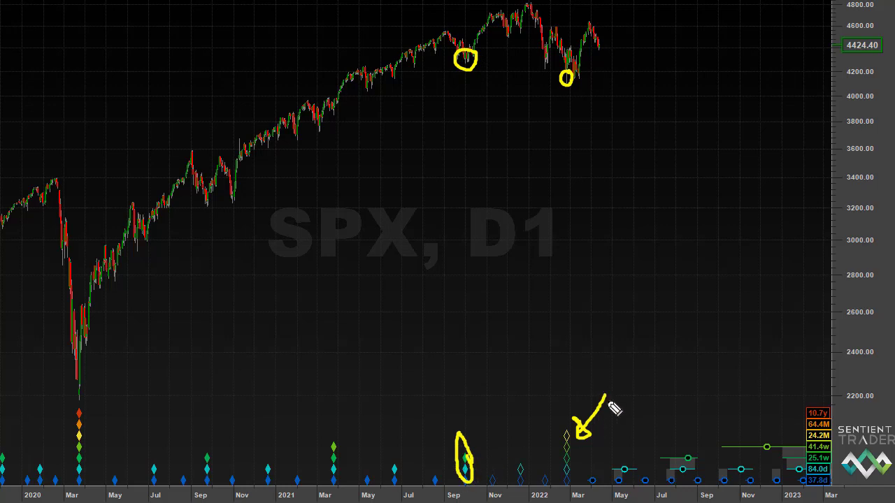
mouse_move(658, 458)
left_mouse_down()
mouse_move(668, 483)
mouse_move(697, 457)
mouse_move(658, 457)
left_mouse_up()
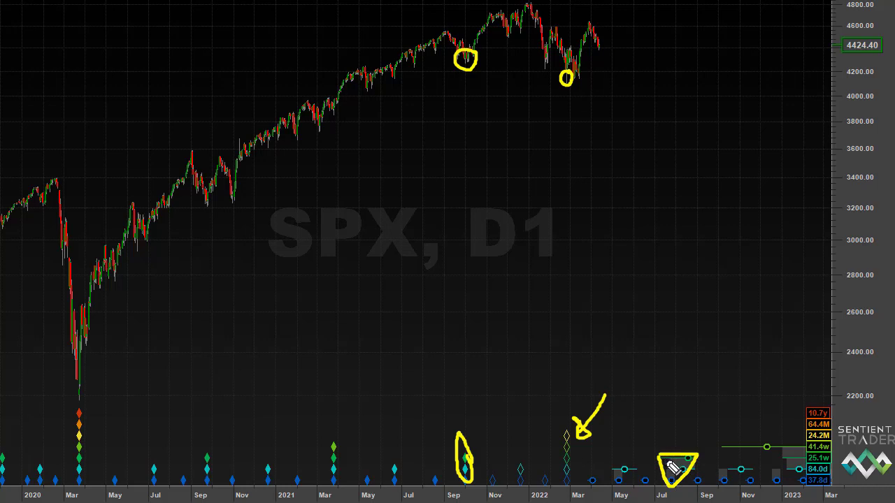
mouse_move(672, 392)
left_mouse_down()
mouse_move(672, 451)
mouse_move(672, 443)
mouse_move(696, 465)
left_mouse_up()
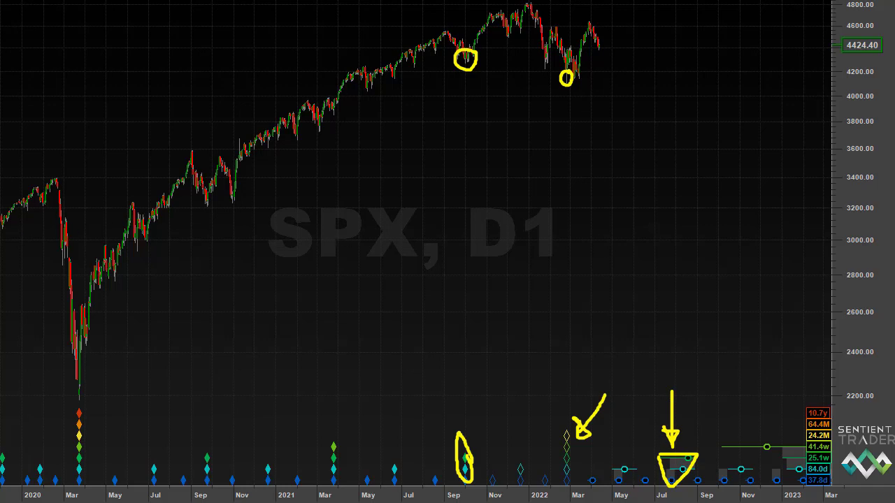
- Clear the annotations, trace an M shape from the autumn 2021 low to the March 2022 low, dot beneath it, and extend a projected M shape
key("e")
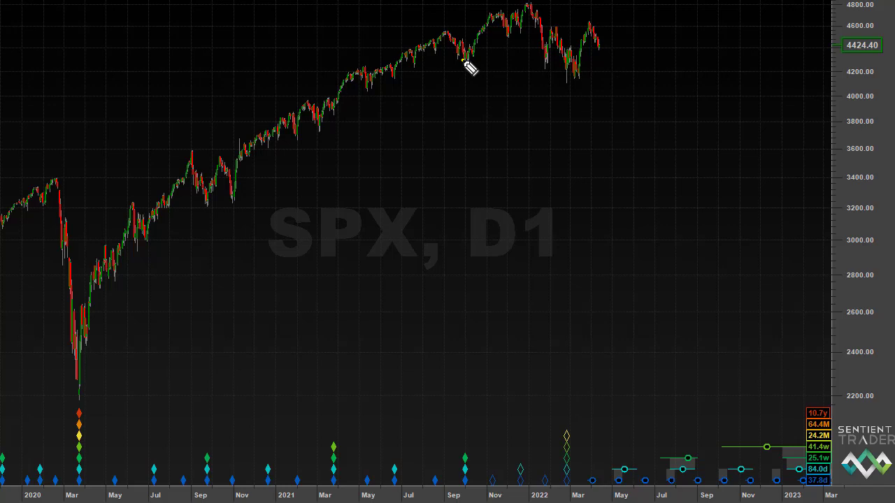
mouse_move(462, 60)
left_mouse_down()
mouse_move(493, 14)
mouse_move(508, 28)
mouse_move(529, 3)
mouse_move(576, 81)
left_mouse_up()
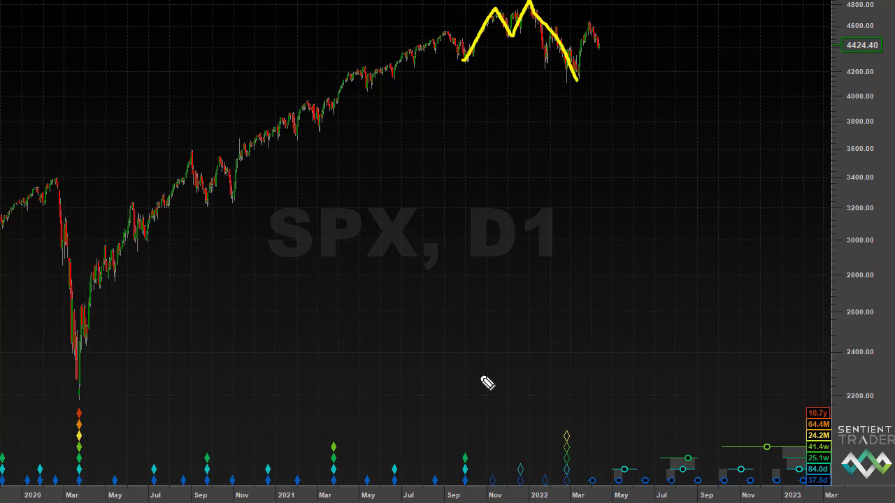
left_click(569, 86)
left_click(575, 84)
mouse_move(579, 81)
left_mouse_down()
mouse_move(598, 28)
mouse_move(606, 65)
mouse_move(642, 19)
mouse_move(662, 59)
left_mouse_up()
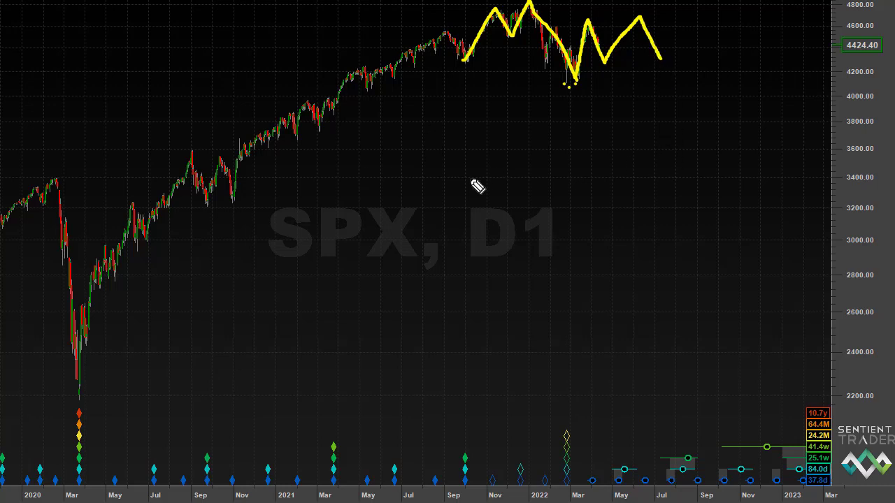
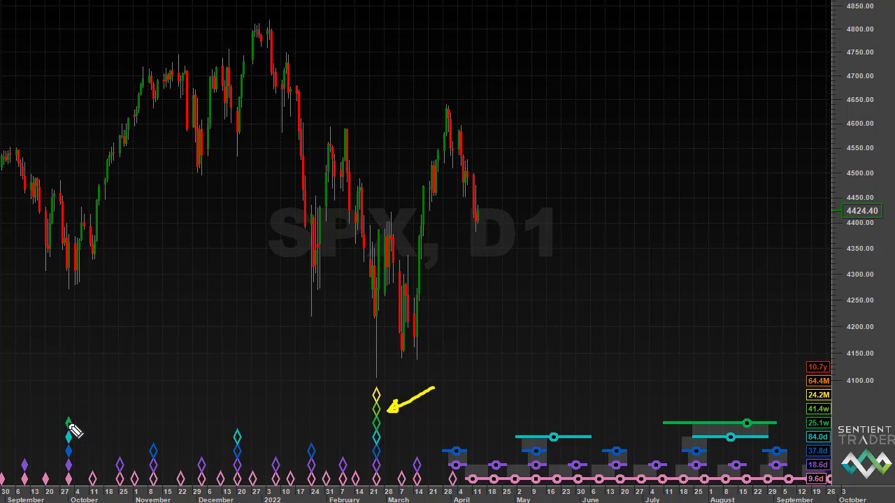
- Draw yellow arrows to the October and late-February marker stacks, and trace the price rise to the January peak and fall to the February low
mouse_move(125, 404)
left_mouse_down()
mouse_move(86, 428)
mouse_move(95, 432)
left_mouse_up()
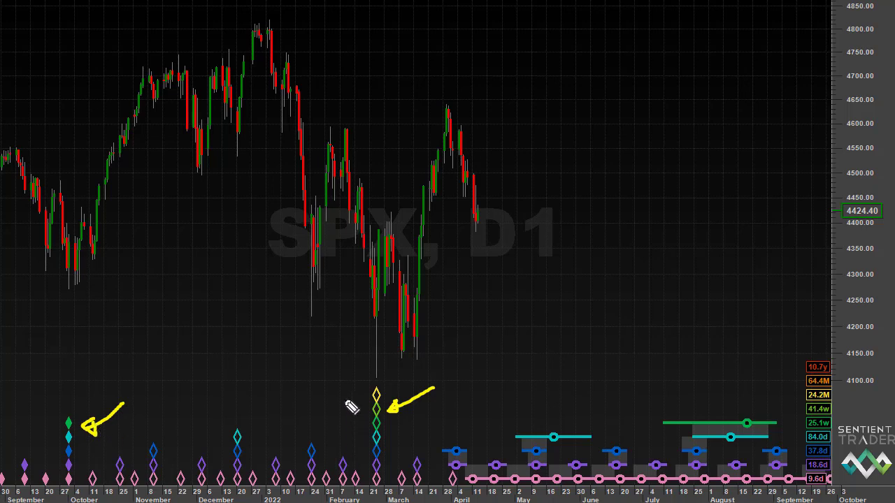
left_click_drag(343, 400, 368, 433)
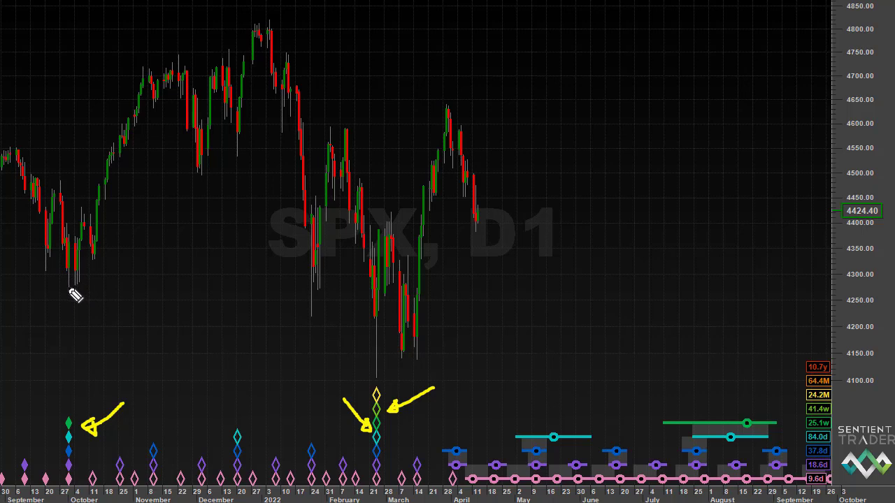
mouse_move(69, 286)
left_mouse_down()
mouse_move(125, 229)
mouse_move(197, 120)
mouse_move(224, 130)
mouse_move(274, 23)
left_mouse_up()
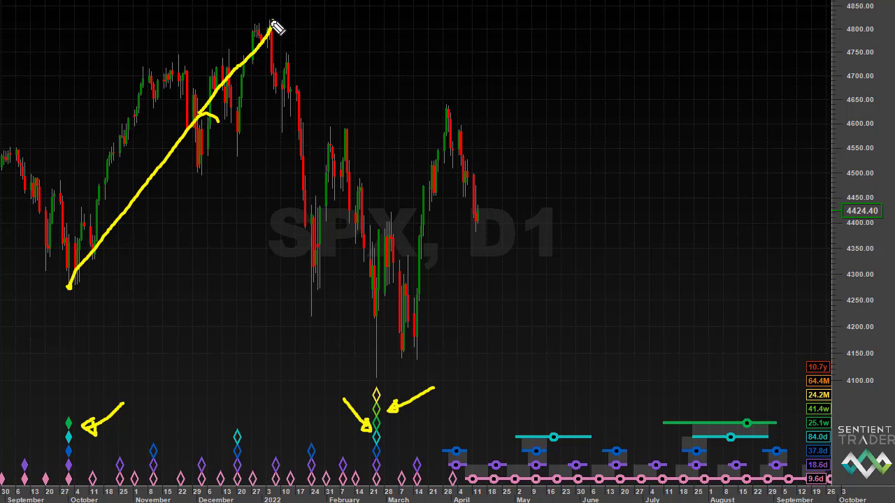
mouse_move(271, 26)
left_mouse_down()
mouse_move(348, 252)
mouse_move(378, 375)
left_mouse_up()
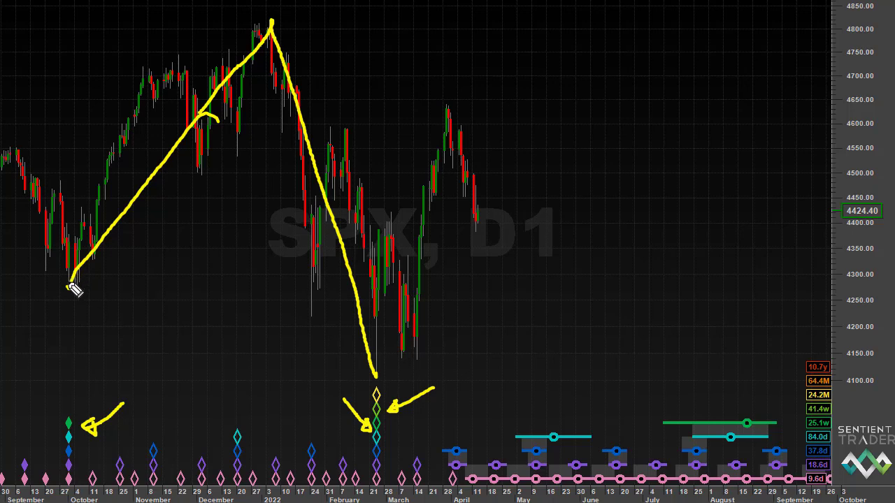
- Trace the intermediate price swings between the two lows in pink, and mark the mid-December markers, the January decline, and the late-January low and markers
mouse_move(70, 284)
left_mouse_down()
mouse_move(177, 56)
mouse_move(213, 176)
mouse_move(270, 26)
left_mouse_up()
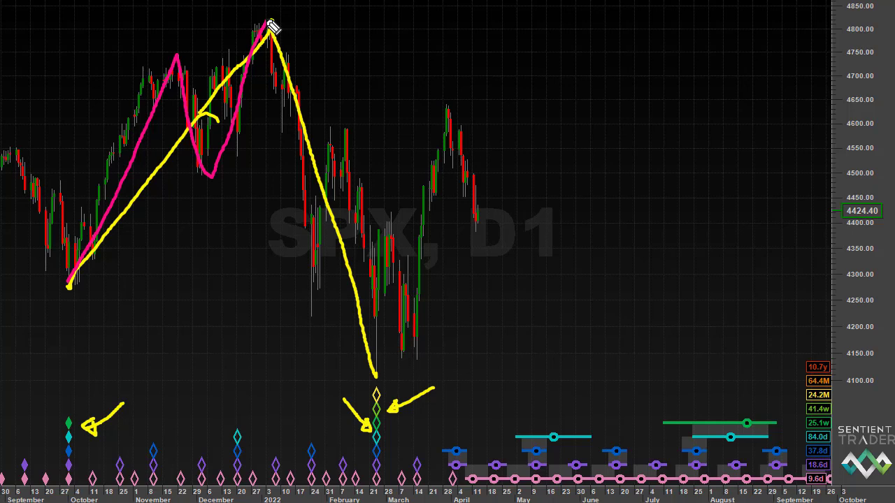
mouse_move(269, 22)
left_mouse_down()
mouse_move(309, 316)
mouse_move(355, 130)
mouse_move(376, 378)
left_mouse_up()
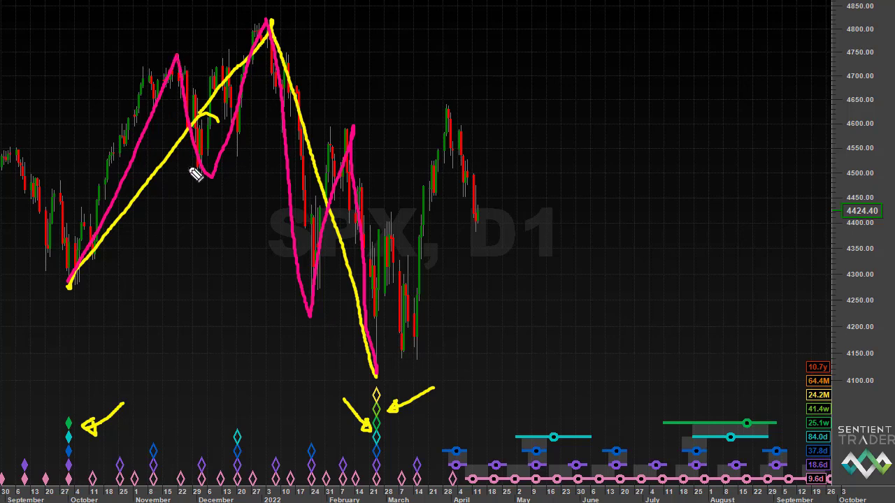
mouse_move(245, 397)
left_mouse_down()
mouse_move(237, 424)
mouse_move(245, 414)
left_mouse_up()
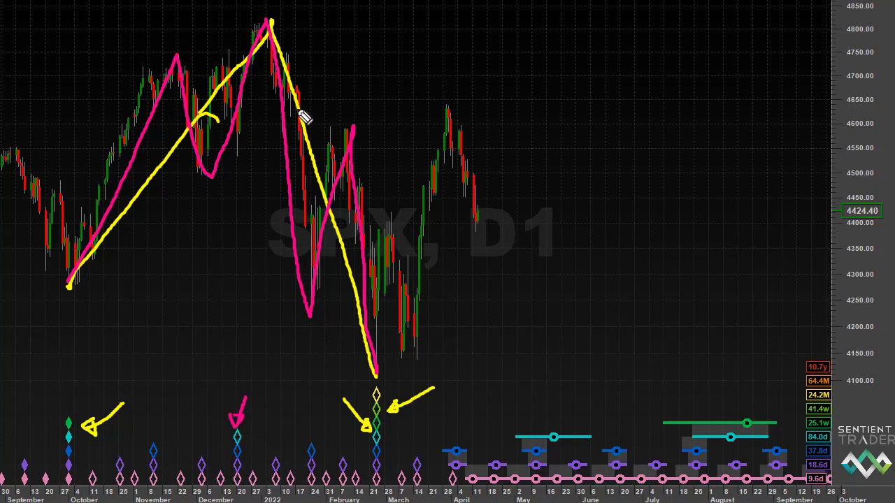
mouse_move(357, 65)
left_mouse_down()
mouse_move(301, 137)
mouse_move(314, 120)
left_mouse_up()
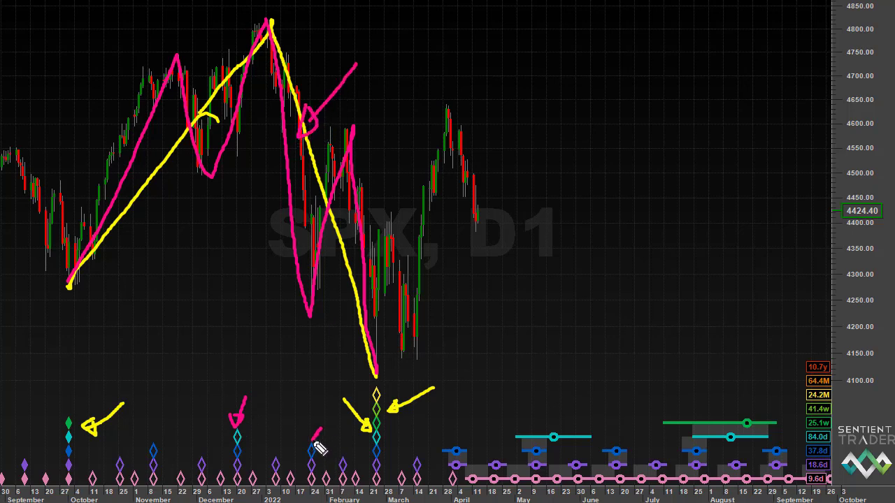
mouse_move(322, 428)
left_mouse_down()
mouse_move(311, 438)
mouse_move(319, 442)
left_mouse_up()
mouse_move(314, 314)
left_mouse_down()
mouse_move(314, 300)
mouse_move(316, 309)
left_mouse_up()
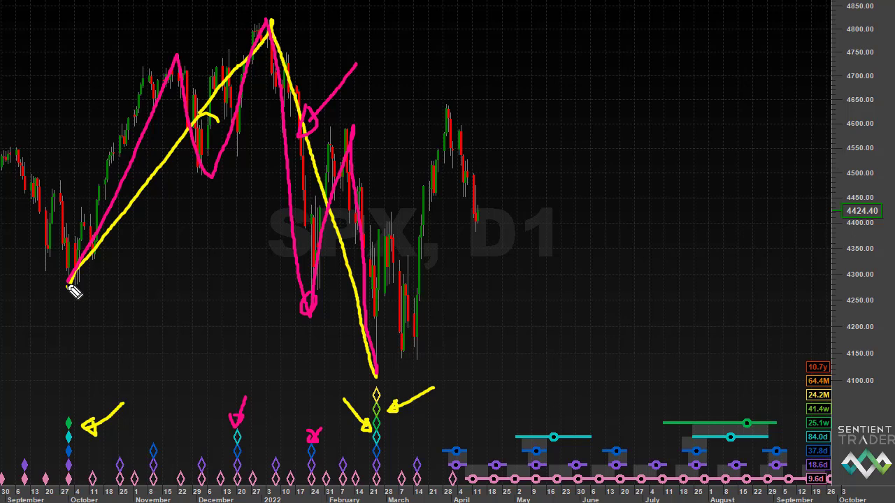
- Trace a thick blue M shape from the October low to the February low, with dots linking the mid-December markers to its middle trough
left_click_drag(68, 284, 176, 51)
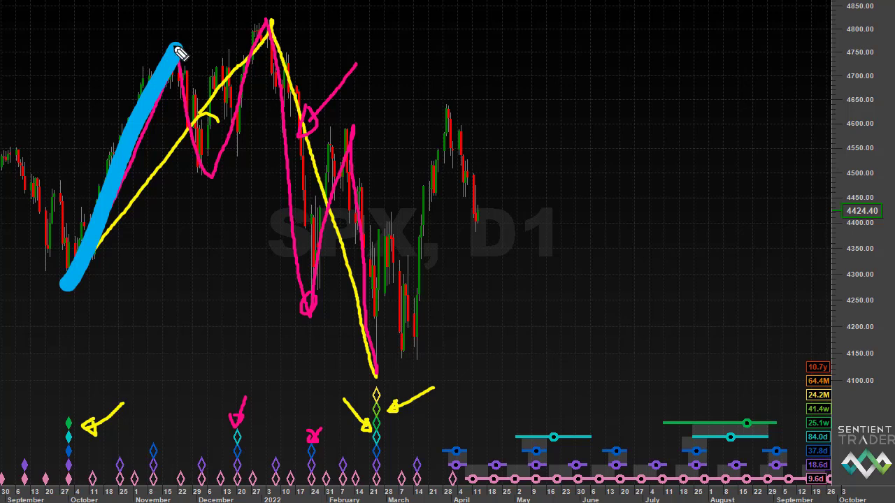
left_click_drag(179, 53, 235, 162)
left_click(234, 433)
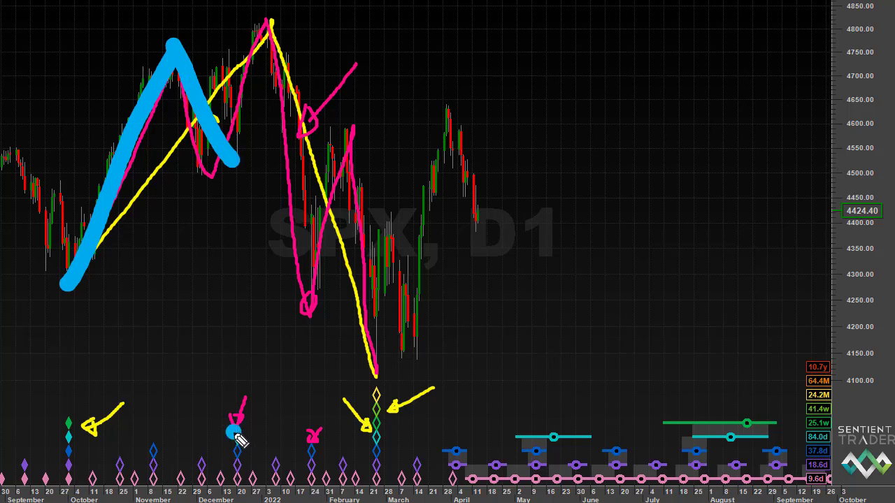
left_click(234, 407)
left_click(231, 363)
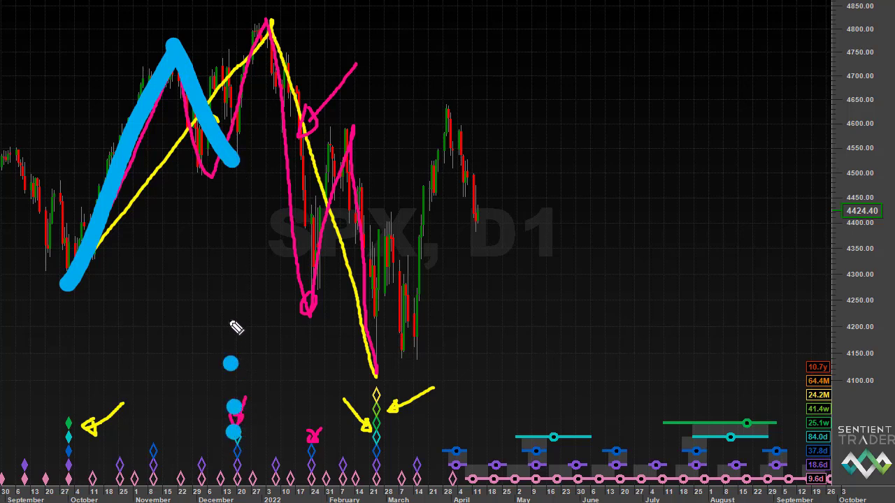
left_click(229, 320)
left_click(231, 271)
left_click(229, 227)
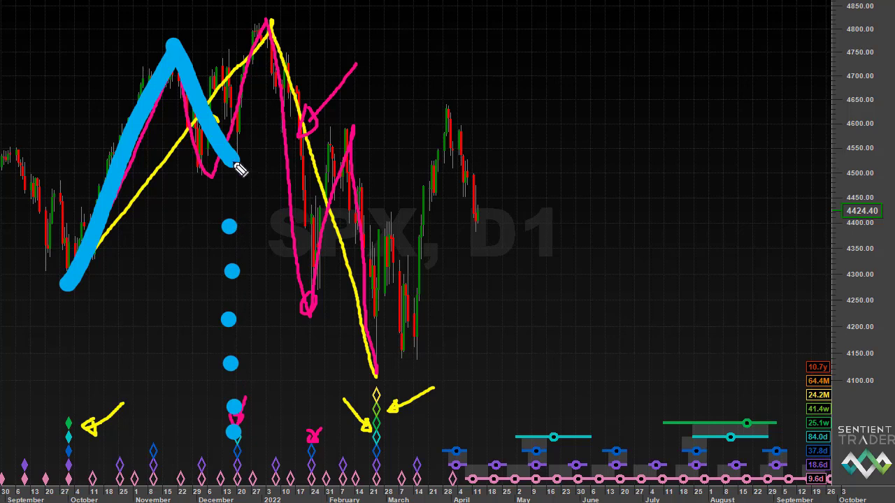
left_click_drag(233, 156, 274, 25)
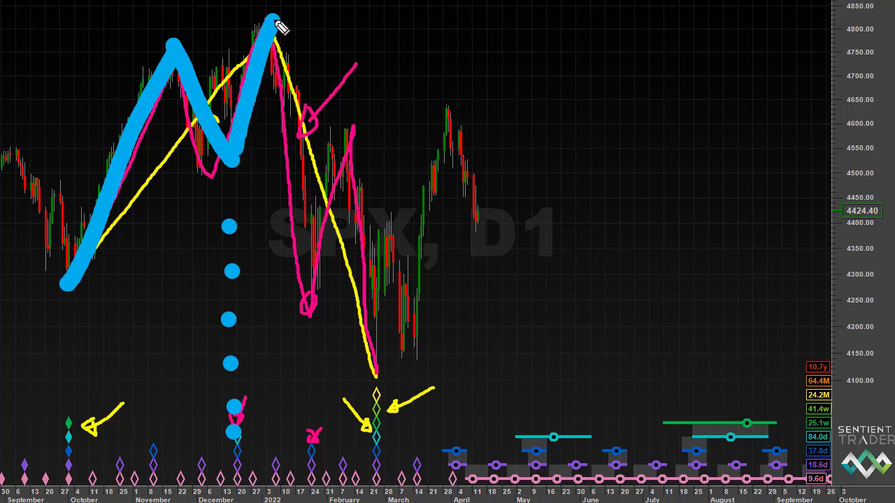
left_click_drag(279, 27, 374, 377)
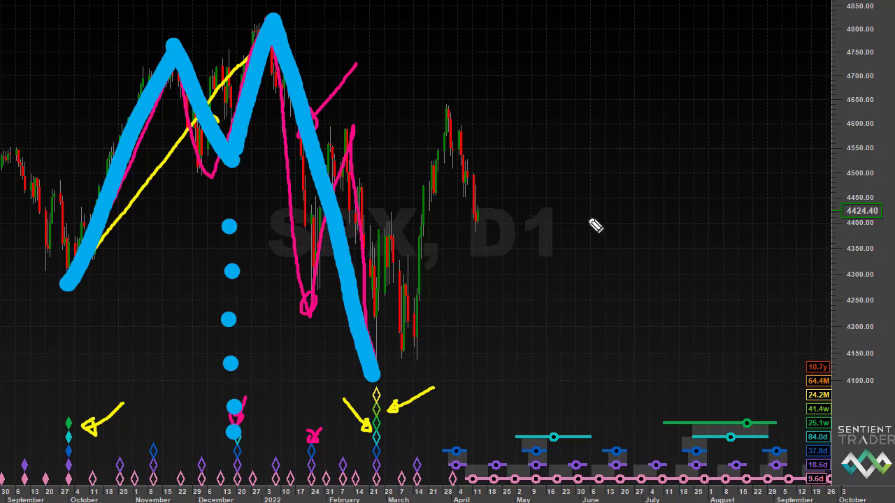
- Sketch a small yellow M shape in the blank June–July area, and number the peaks of both M shapes 1 and 2
mouse_move(588, 217)
left_mouse_down()
mouse_move(607, 160)
mouse_move(635, 184)
mouse_move(660, 137)
mouse_move(684, 221)
left_mouse_up()
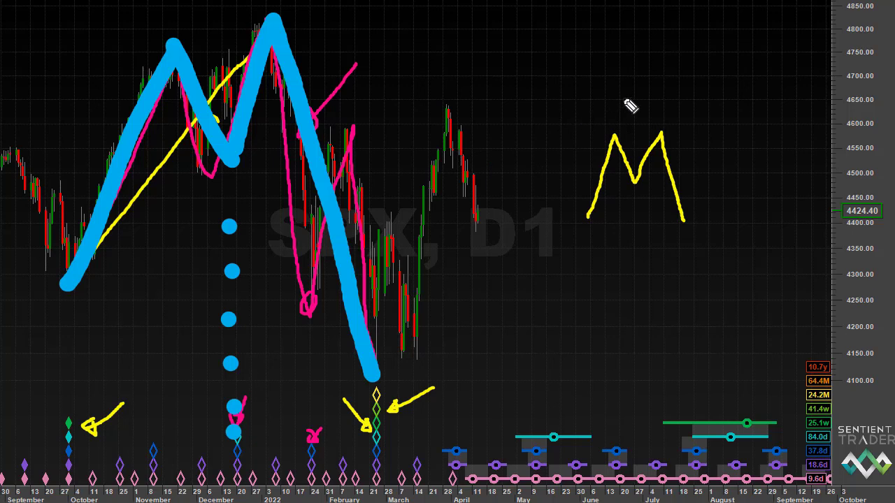
mouse_move(609, 106)
left_mouse_down()
mouse_move(609, 120)
mouse_move(659, 114)
mouse_move(662, 126)
left_mouse_up()
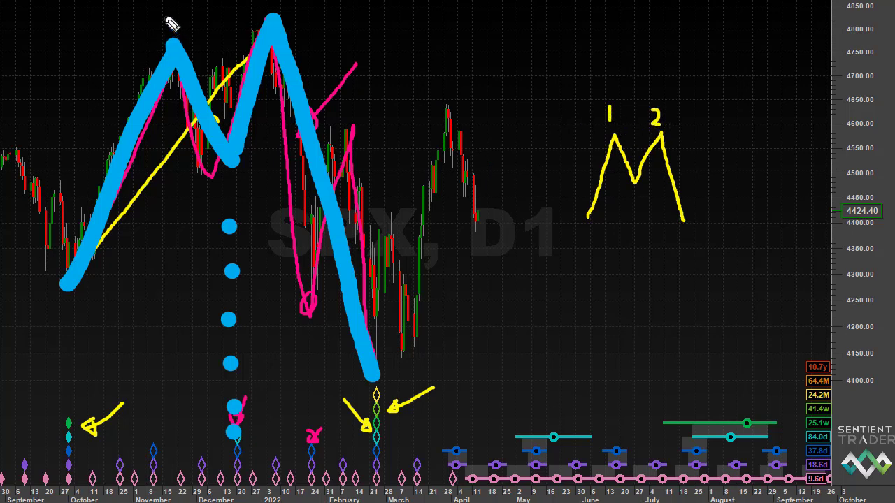
left_click_drag(169, 10, 169, 32)
left_click_drag(295, 11, 312, 30)
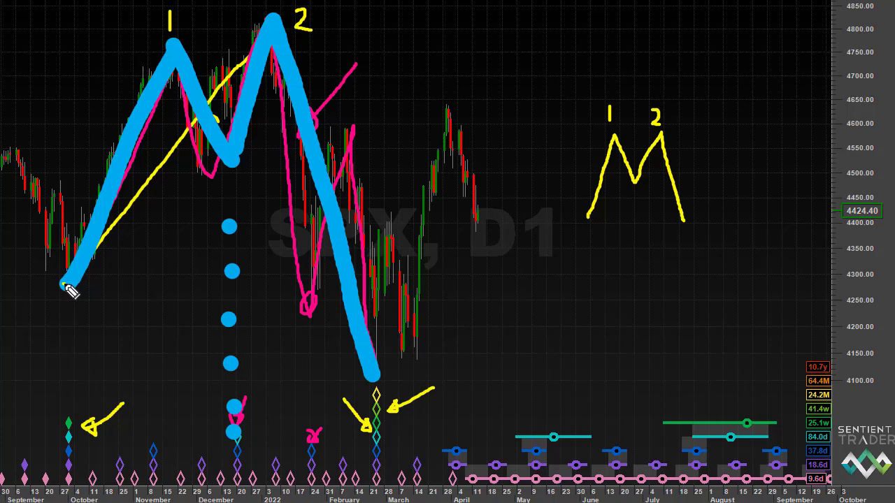
- Circle the February low, draw level and vertical lines from the October low to it, and circle the sketch's peak 1 and the chart's peak 2
mouse_move(369, 365)
left_mouse_down()
mouse_move(371, 385)
mouse_move(358, 365)
left_mouse_up()
mouse_move(61, 285)
left_mouse_down()
mouse_move(370, 289)
mouse_move(373, 378)
left_mouse_up()
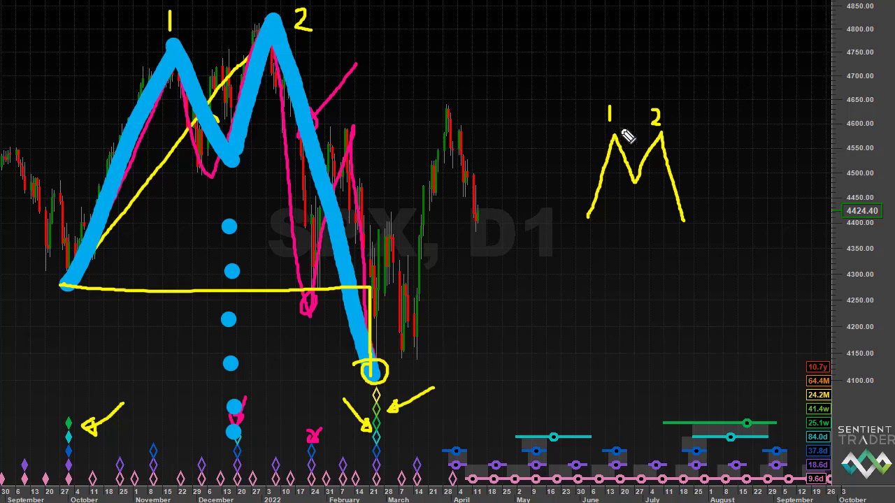
mouse_move(619, 134)
left_mouse_down()
mouse_move(625, 149)
mouse_move(622, 136)
left_mouse_up()
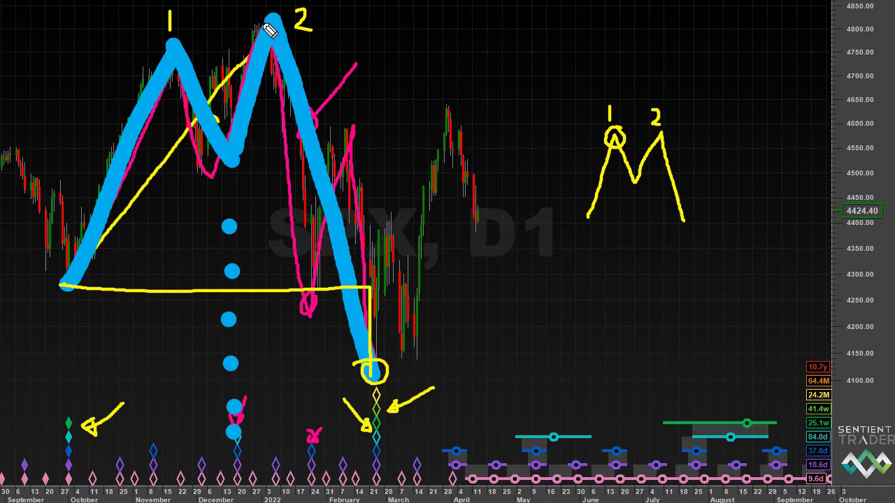
mouse_move(280, 19)
left_mouse_down()
mouse_move(269, 21)
mouse_move(274, 48)
mouse_move(285, 18)
left_mouse_up()
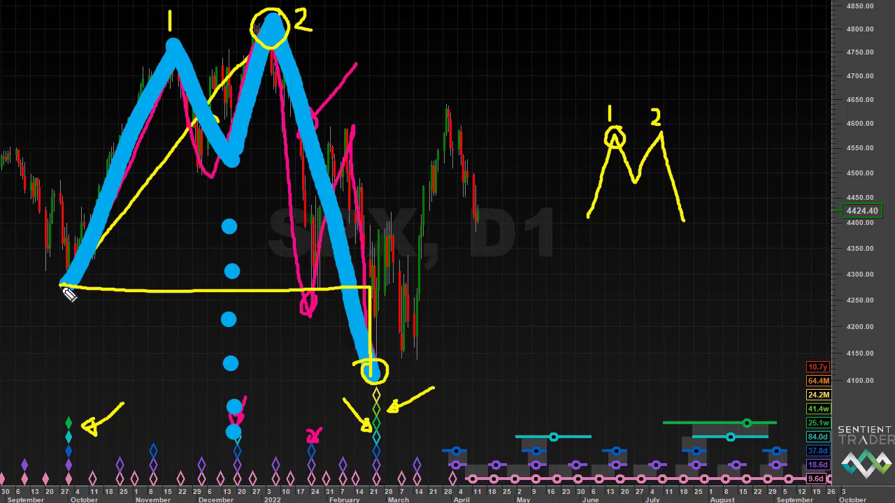
left_click_drag(45, 293, 65, 296)
- Clear the annotations, retrace the M shape in yellow, circle its October start, and draw arrows to the February markers and late-January low
key("Escape")
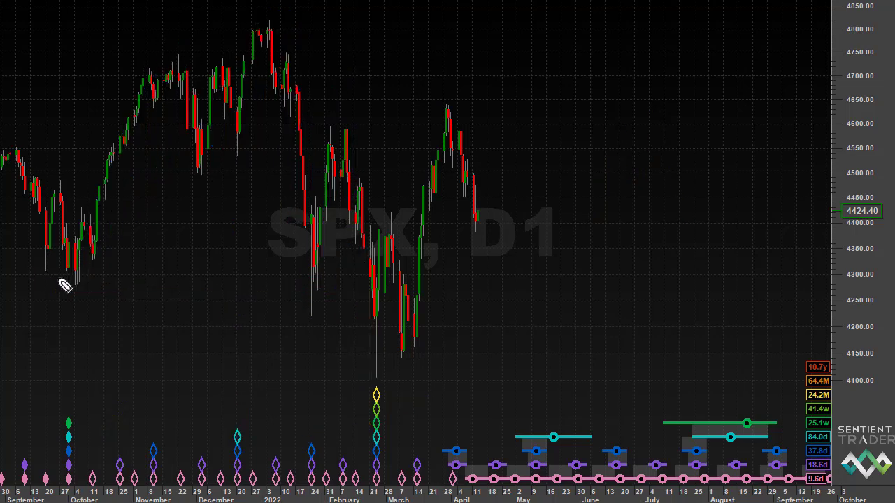
mouse_move(66, 282)
left_mouse_down()
mouse_move(113, 157)
mouse_move(172, 66)
mouse_move(237, 153)
mouse_move(274, 49)
mouse_move(298, 85)
mouse_move(385, 380)
left_mouse_up()
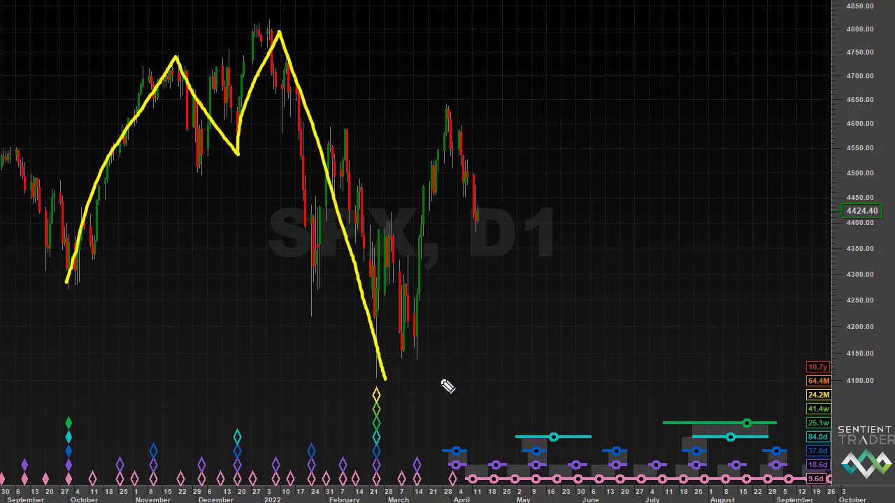
mouse_move(500, 347)
left_mouse_down()
mouse_move(396, 404)
mouse_move(390, 410)
mouse_move(424, 423)
mouse_move(405, 430)
left_mouse_up()
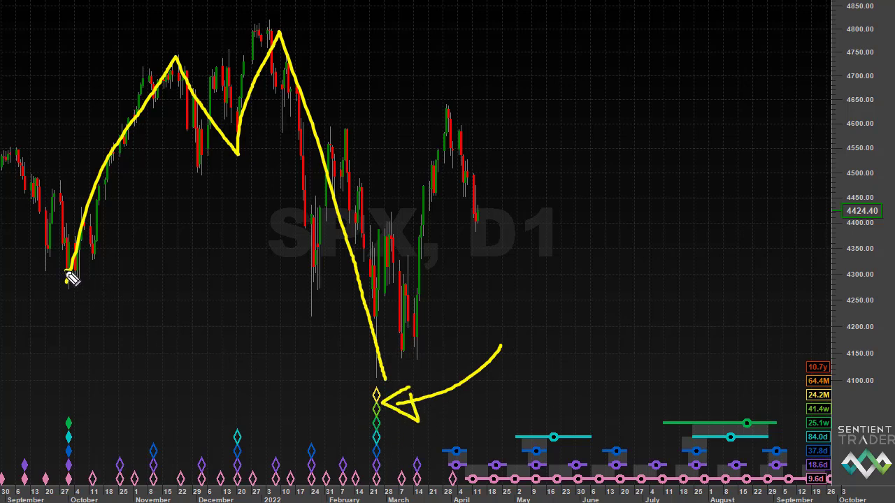
left_click_drag(70, 276, 76, 288)
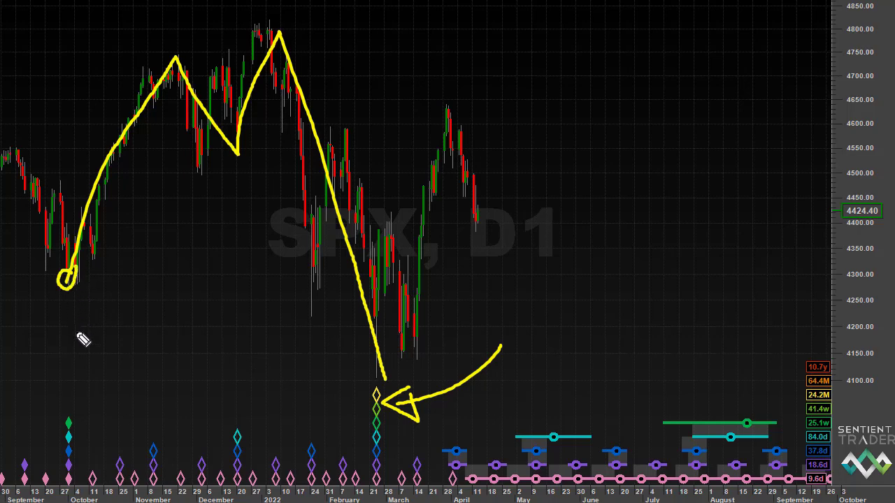
mouse_move(164, 352)
left_mouse_down()
mouse_move(243, 333)
mouse_move(294, 307)
mouse_move(277, 305)
left_mouse_up()
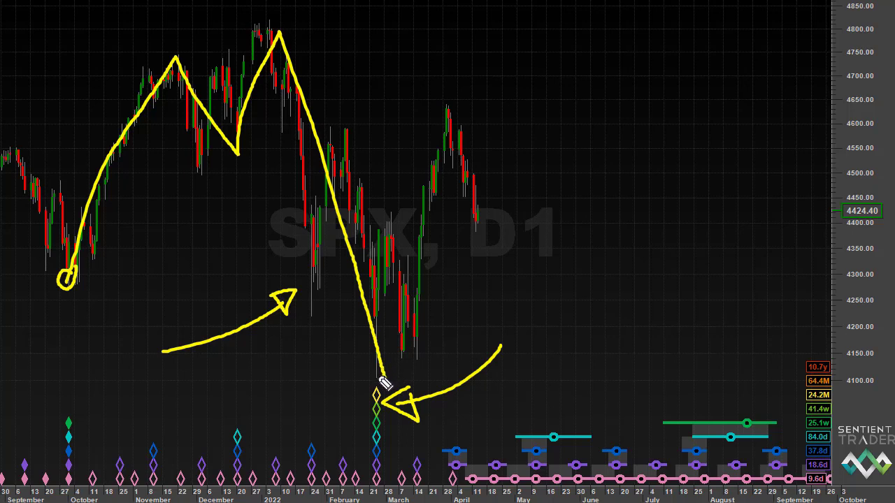
- Try a projected M shape from the February low to early August, outline the May trough area with a triangle, and remove the projected M
mouse_move(384, 382)
left_mouse_down()
mouse_move(410, 300)
mouse_move(550, 44)
mouse_move(587, 146)
mouse_move(608, 153)
mouse_move(646, 86)
mouse_move(665, 77)
mouse_move(728, 289)
left_mouse_up()
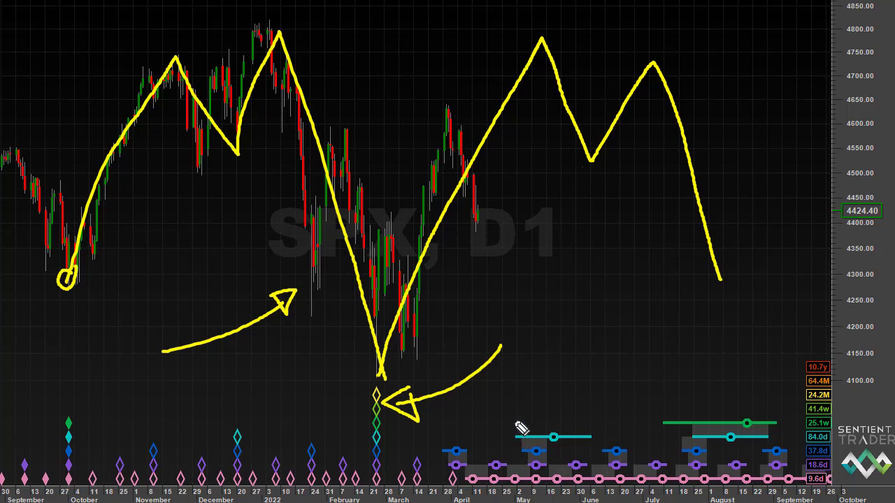
mouse_move(514, 435)
left_mouse_down()
mouse_move(537, 484)
mouse_move(577, 436)
mouse_move(511, 435)
left_mouse_up()
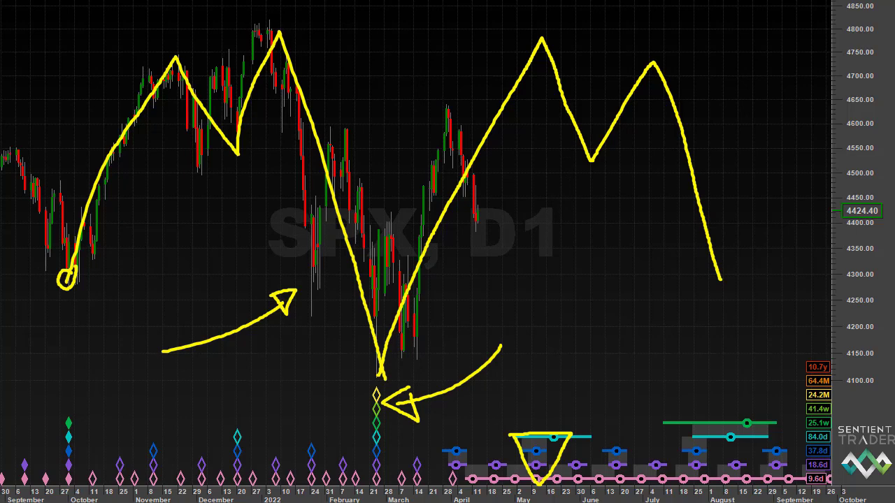
left_click(591, 153)
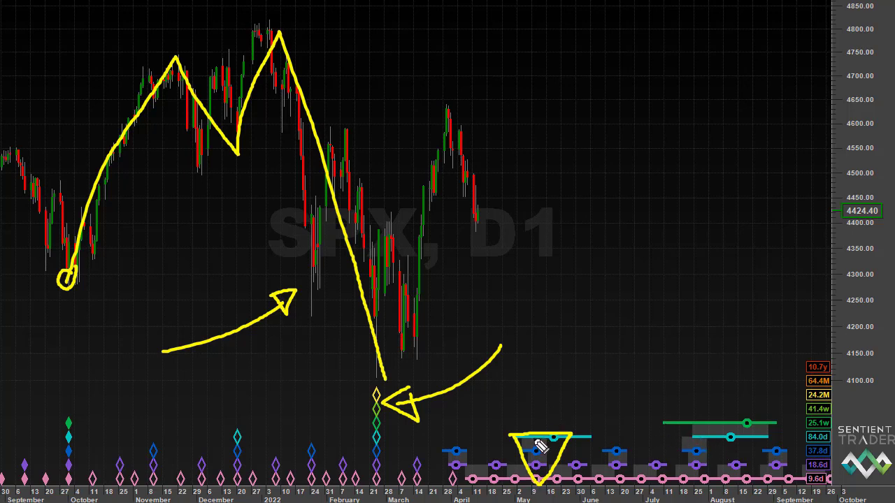
- Outline the July–August trough area, draw dotted lines above it and the May trough area, and point an arrow to the February marker stack
left_click_drag(544, 429, 543, 256)
mouse_move(663, 423)
left_mouse_down()
mouse_move(705, 486)
mouse_move(768, 424)
mouse_move(666, 420)
left_mouse_up()
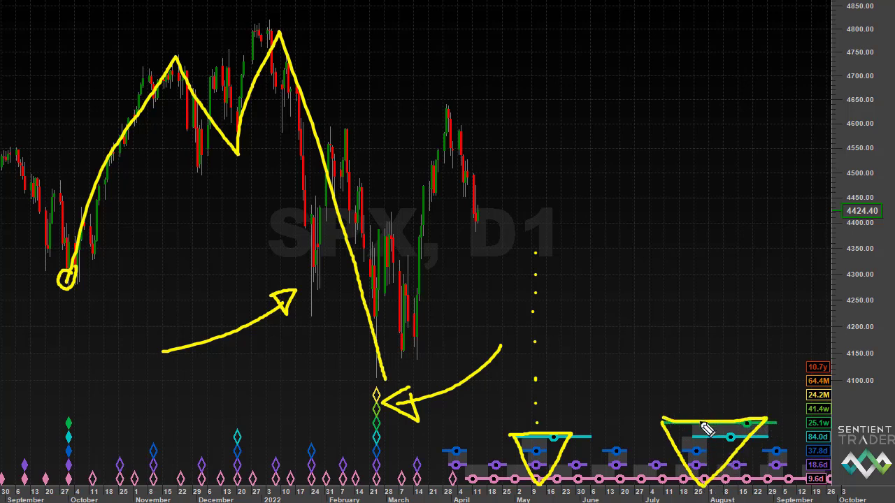
left_click_drag(703, 449, 698, 297)
mouse_move(315, 402)
left_mouse_down()
mouse_move(346, 419)
mouse_move(365, 415)
left_mouse_up()
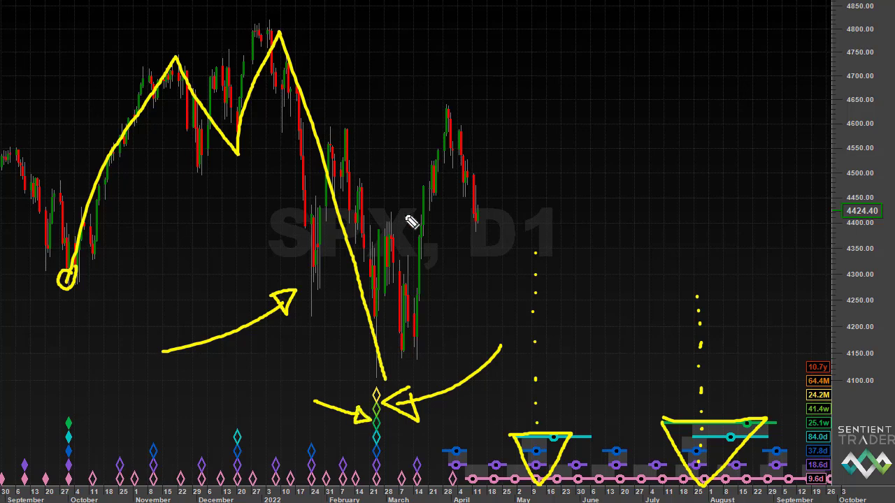
- Trace a projected path from the February low to a late-April peak, down to a dotted May trough, and up to a late-June peak
mouse_move(383, 380)
left_mouse_down()
mouse_move(470, 176)
mouse_move(499, 37)
mouse_move(534, 165)
mouse_move(534, 251)
left_mouse_up()
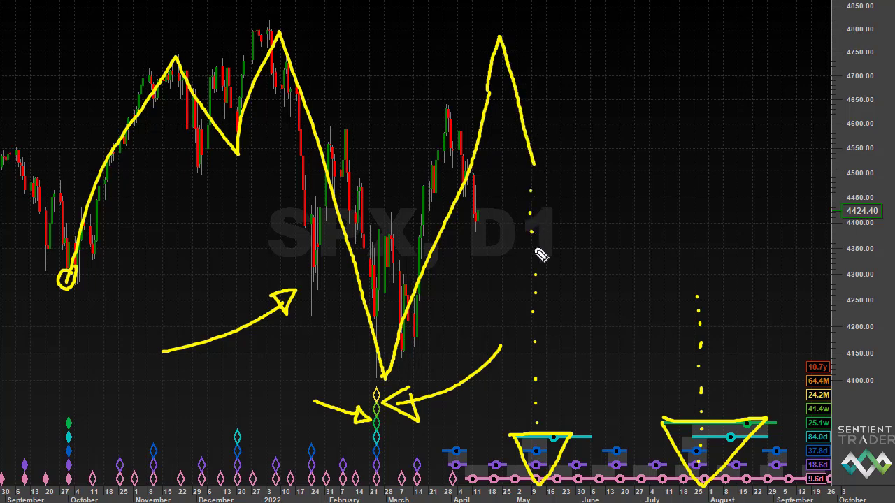
left_click_drag(533, 164, 626, 50)
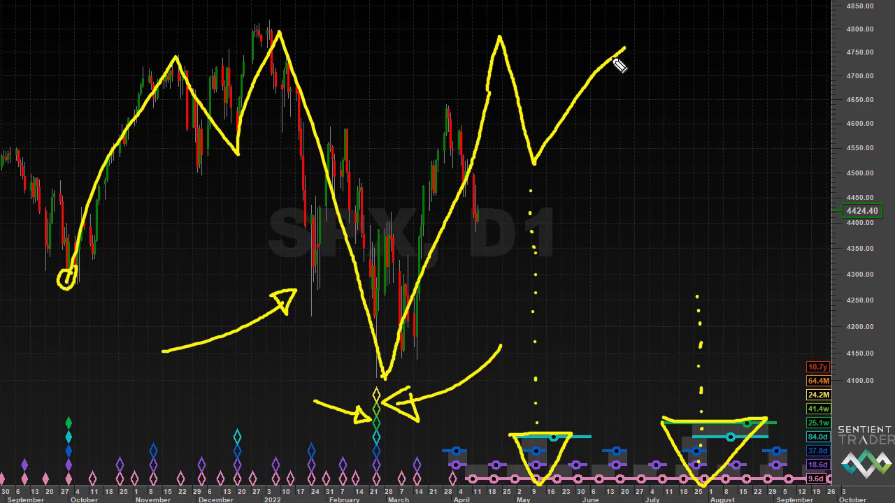
left_click_drag(617, 65, 642, 17)
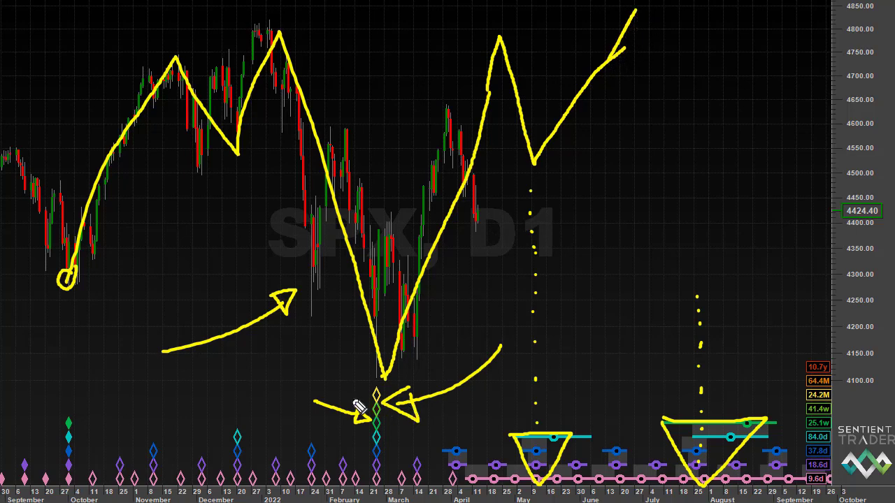
- Circle the yellow February marker, draw an arrow to the November highs, and extend the projected path through a late-July trough to September
mouse_move(383, 387)
left_mouse_down()
mouse_move(367, 410)
mouse_move(385, 405)
mouse_move(382, 382)
left_mouse_up()
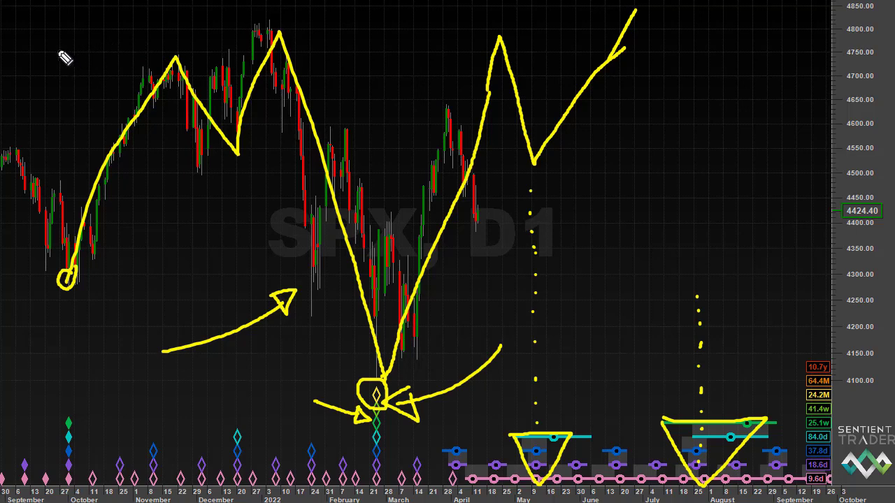
mouse_move(53, 40)
left_mouse_down()
mouse_move(89, 28)
mouse_move(149, 64)
left_mouse_up()
left_click_drag(132, 64, 148, 68)
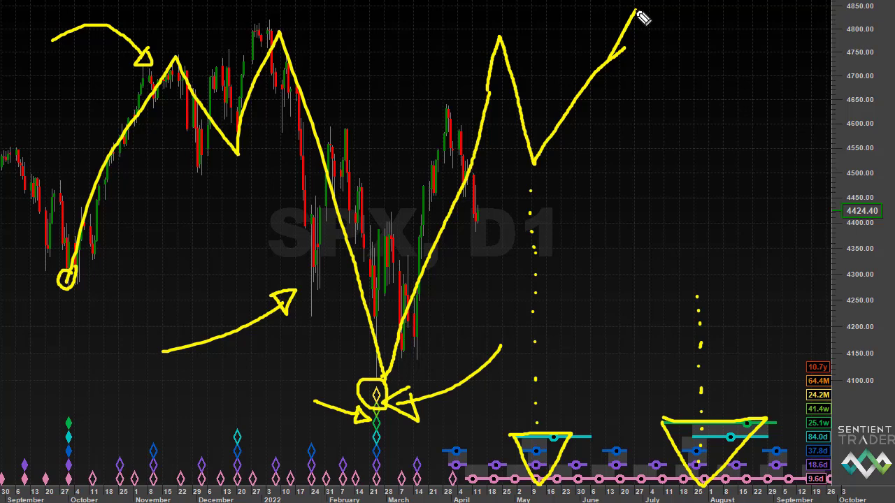
mouse_move(637, 11)
left_mouse_down()
mouse_move(700, 137)
mouse_move(803, 27)
left_mouse_up()
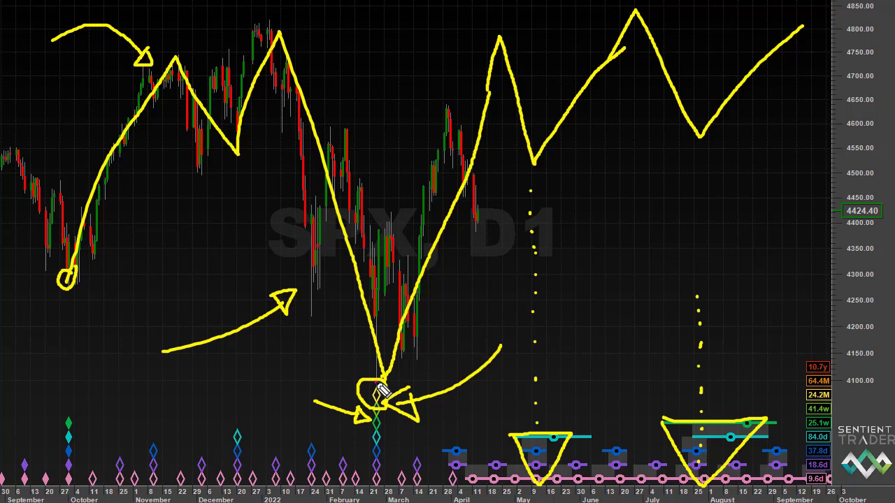
- Trace the pink path from the February low through the late-March peak and April low to a circled late-April peak, with an arrow to the yellow marker
mouse_move(376, 380)
left_mouse_down()
mouse_move(454, 112)
mouse_move(475, 227)
left_mouse_up()
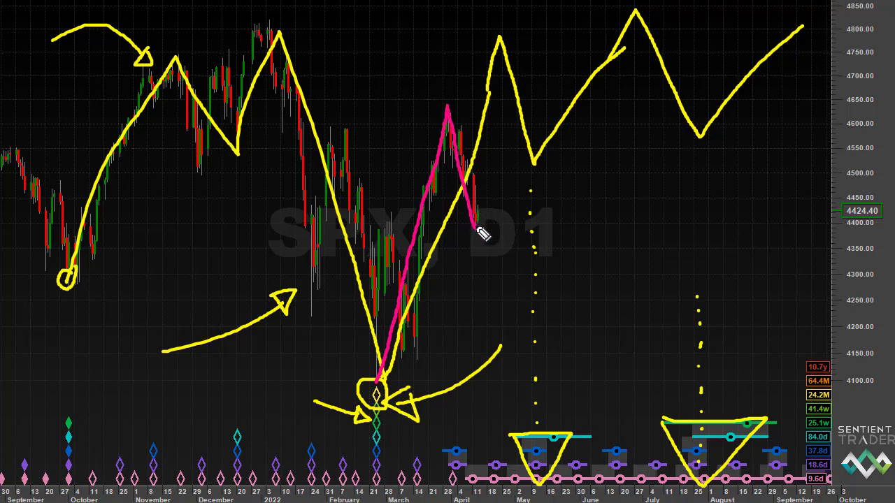
mouse_move(483, 234)
left_mouse_down()
mouse_move(513, 35)
mouse_move(504, 51)
mouse_move(508, 43)
left_mouse_up()
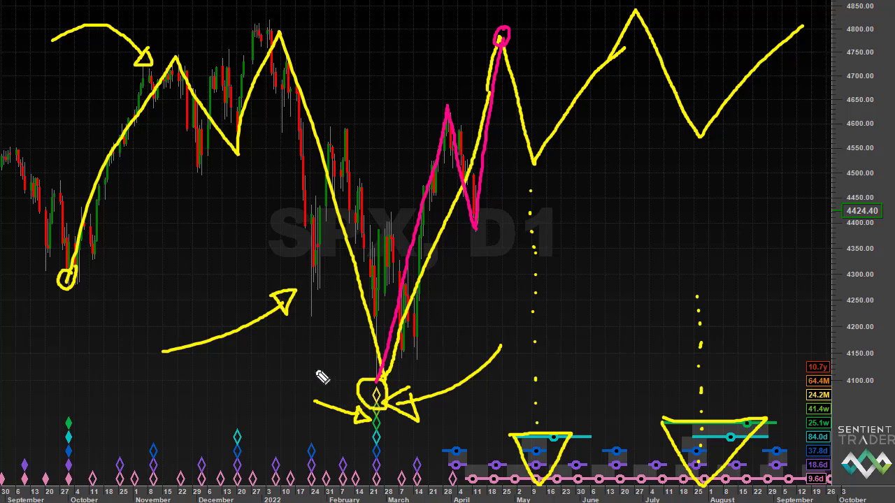
mouse_move(309, 355)
left_mouse_down()
mouse_move(363, 381)
mouse_move(357, 393)
mouse_move(363, 387)
left_mouse_up()
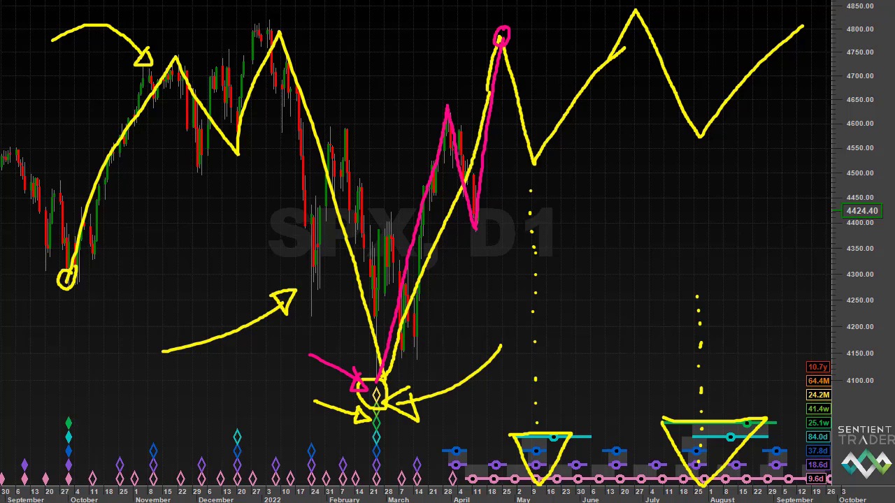
- Clear the annotations and trace a yellow M shape over the October–February prices, from the October low to the February low
key("Escape")
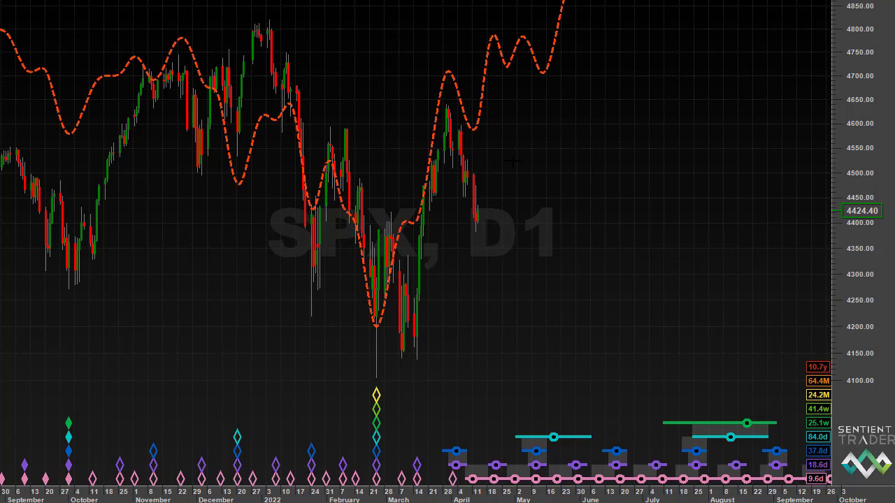
left_click_drag(60, 258, 412, 328)
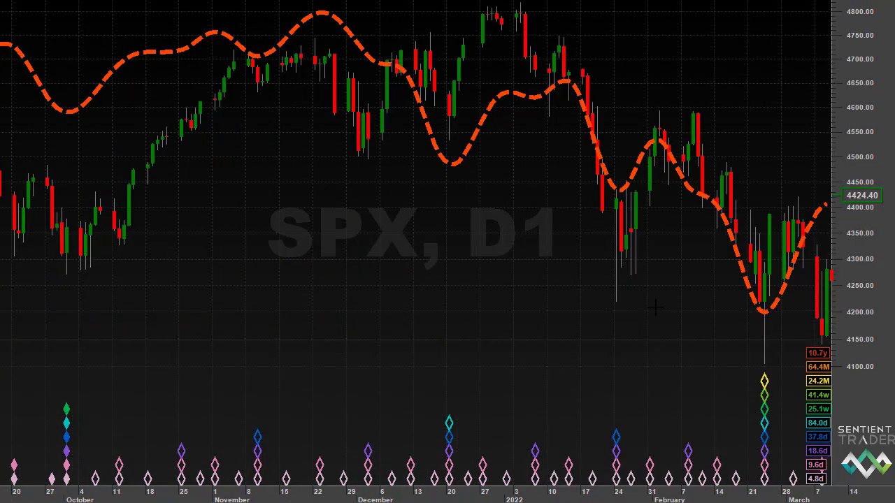
left_click_drag(853, 62, 857, 81)
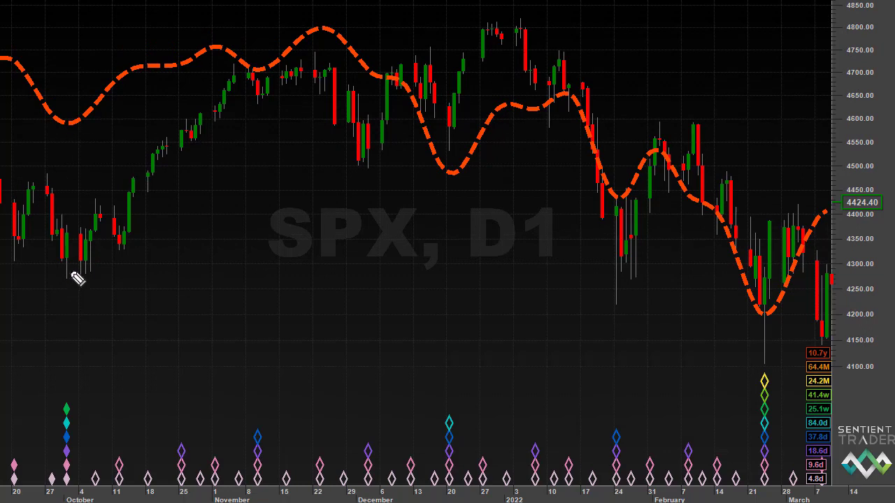
mouse_move(69, 270)
left_mouse_down()
mouse_move(249, 144)
mouse_move(333, 55)
mouse_move(462, 156)
mouse_move(522, 63)
mouse_move(578, 80)
mouse_move(787, 375)
left_mouse_up()
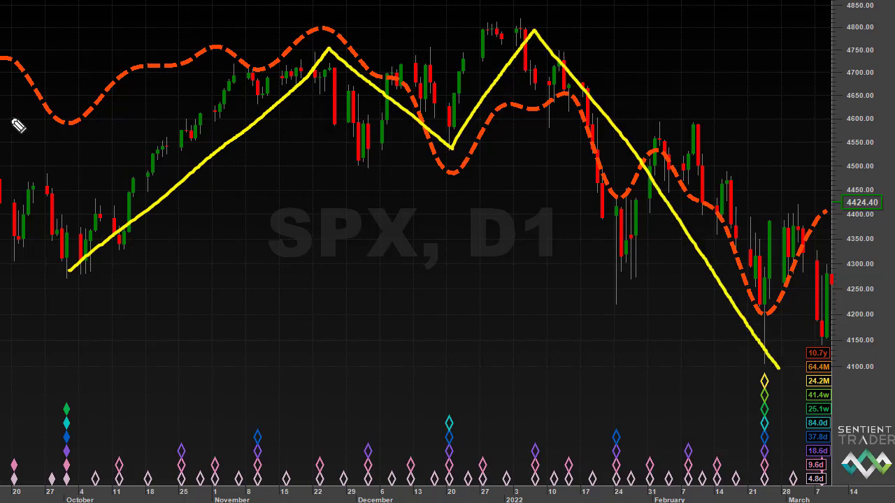
- Trace a blue M shape along the orange dashed line from the October trough to the February trough and circle its two peaks
mouse_move(64, 121)
left_mouse_down()
mouse_move(332, 31)
mouse_move(453, 175)
mouse_move(570, 99)
mouse_move(697, 250)
mouse_move(770, 313)
left_mouse_up()
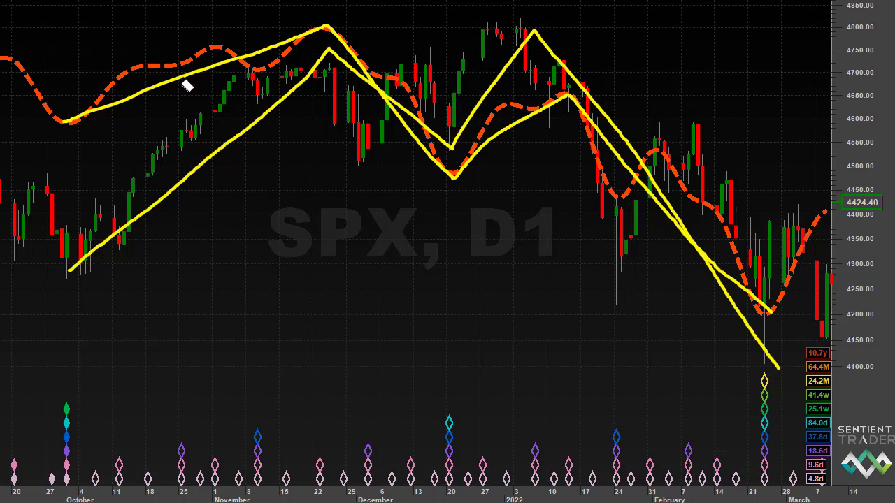
key("ctrl+z")
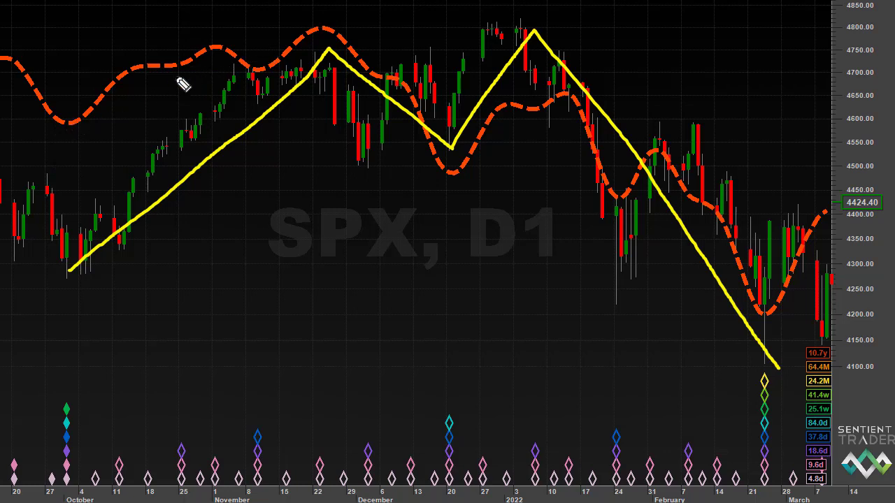
mouse_move(63, 120)
left_mouse_down()
mouse_move(325, 28)
mouse_move(462, 180)
mouse_move(551, 86)
mouse_move(594, 134)
left_mouse_up()
left_click_drag(698, 253, 771, 318)
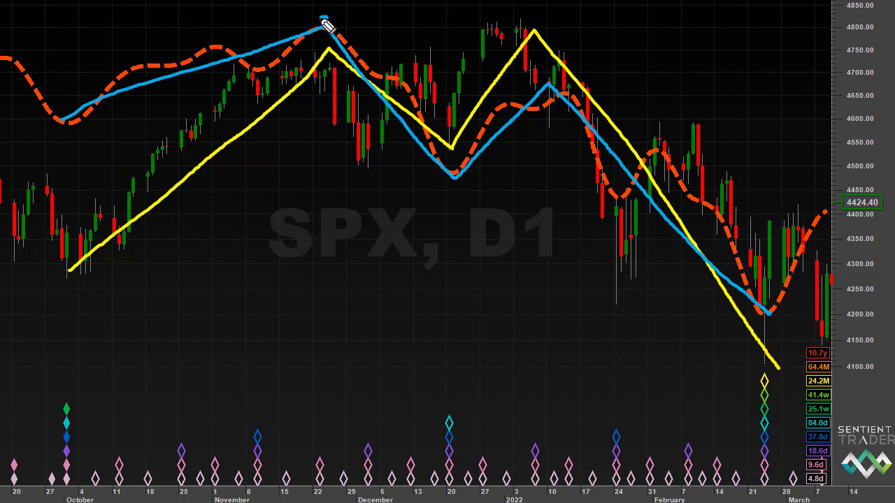
mouse_move(323, 18)
left_mouse_down()
mouse_move(317, 34)
mouse_move(331, 24)
mouse_move(325, 18)
left_mouse_up()
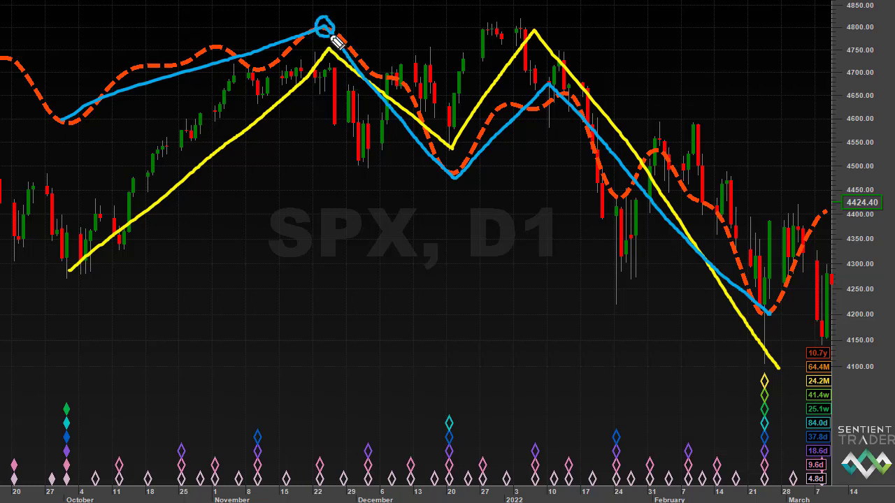
mouse_move(558, 87)
left_mouse_down()
mouse_move(543, 80)
mouse_move(555, 82)
left_mouse_up()
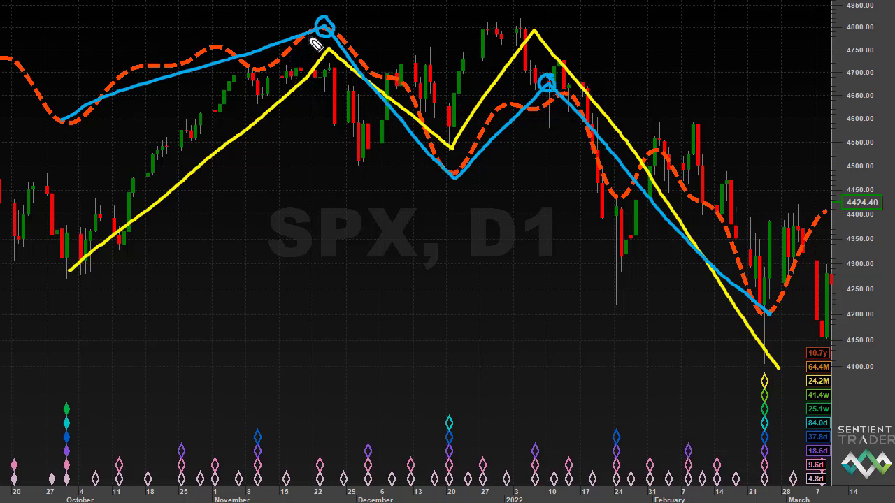
- Connect the orange line's October and February troughs in blue and draw arrows to the rising legs of the blue and yellow M shapes
mouse_move(52, 119)
left_mouse_down()
mouse_move(112, 122)
mouse_move(297, 188)
mouse_move(769, 311)
left_mouse_up()
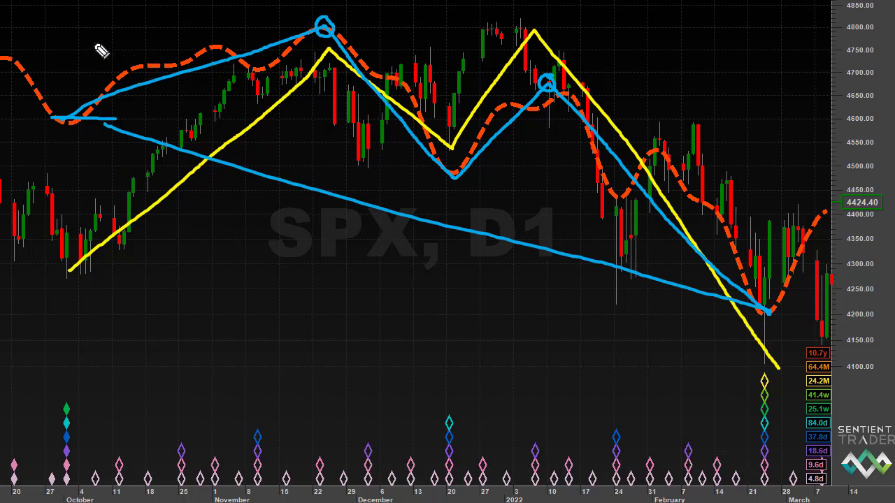
left_click_drag(93, 43, 137, 68)
mouse_move(540, 197)
left_mouse_down()
mouse_move(500, 156)
mouse_move(498, 168)
mouse_move(515, 165)
mouse_move(501, 150)
left_mouse_up()
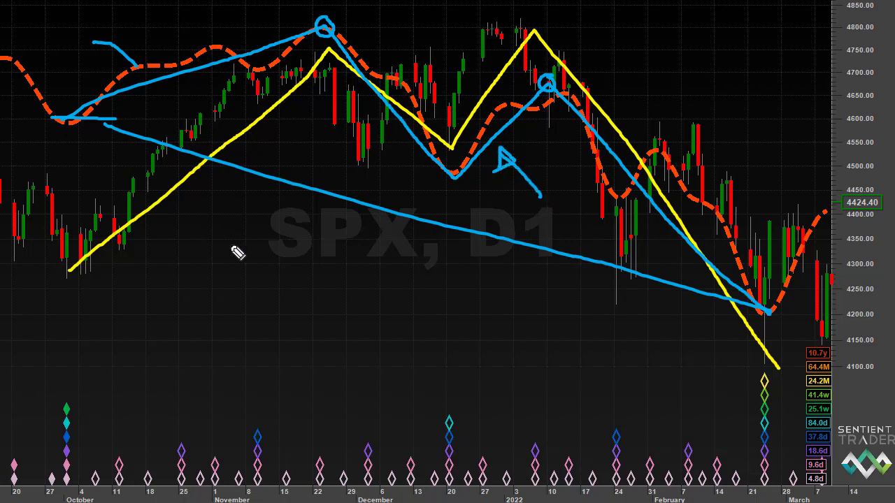
mouse_move(231, 245)
left_mouse_down()
mouse_move(190, 176)
mouse_move(190, 204)
mouse_move(200, 187)
mouse_move(168, 216)
left_mouse_up()
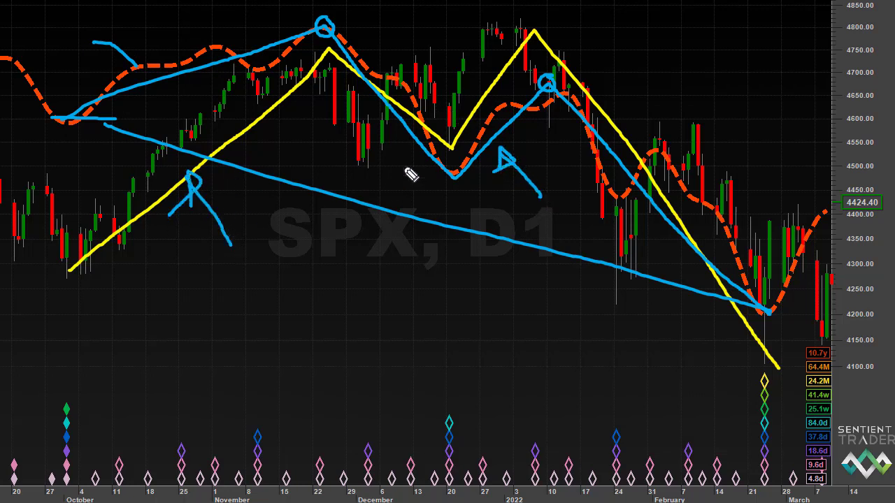
left_click_drag(448, 60, 483, 89)
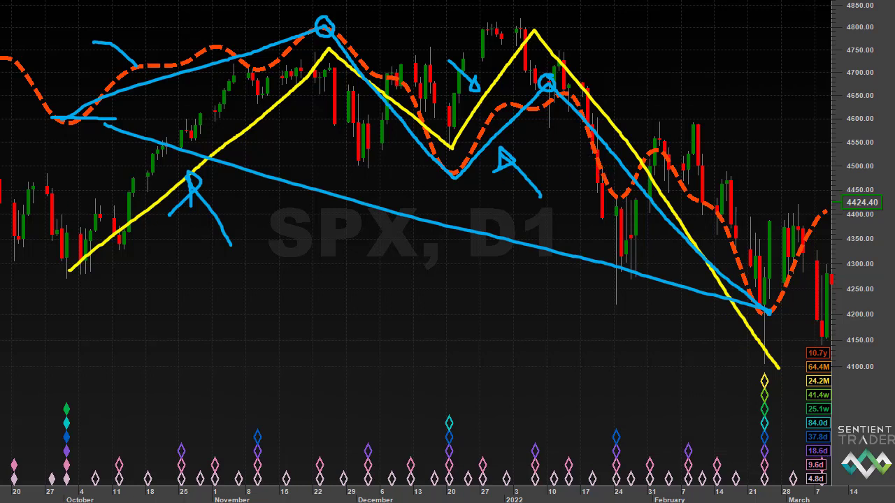
- Clear the annotations and trace a yellow projected M path from the February low through late-April and late-June peaks to early August
key("Escape")
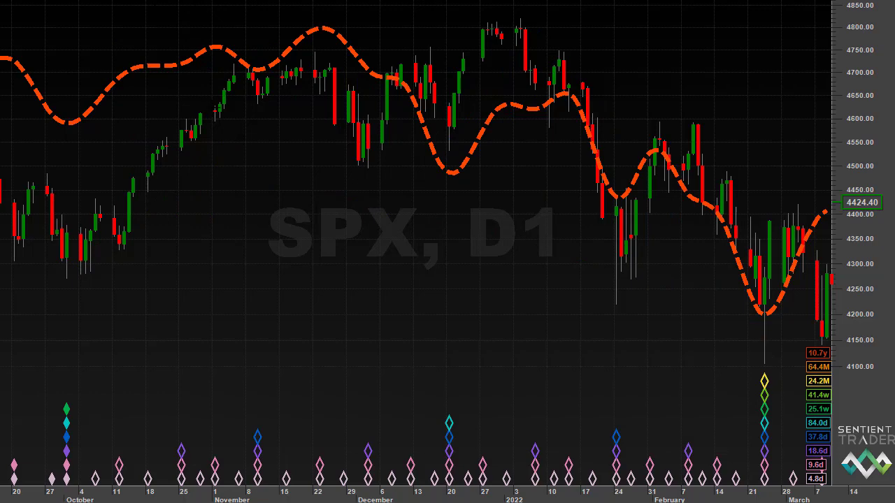
scroll(416, 245, "down", 2)
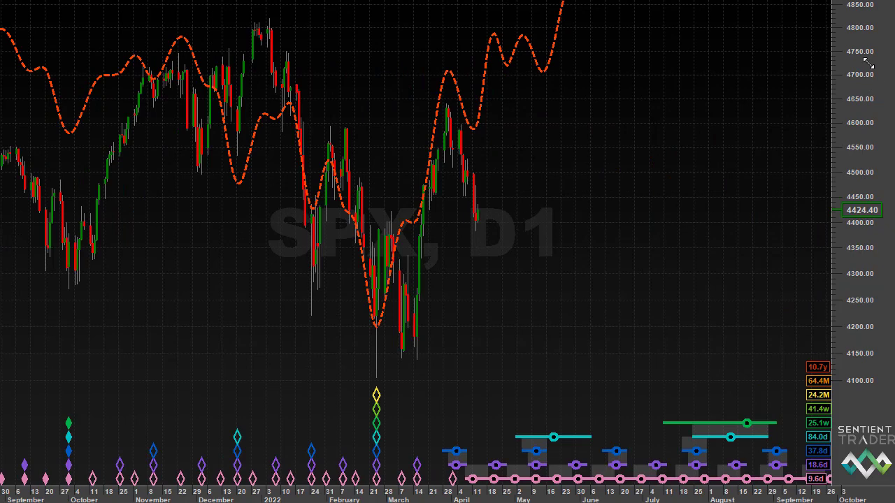
left_click_drag(867, 64, 860, 242)
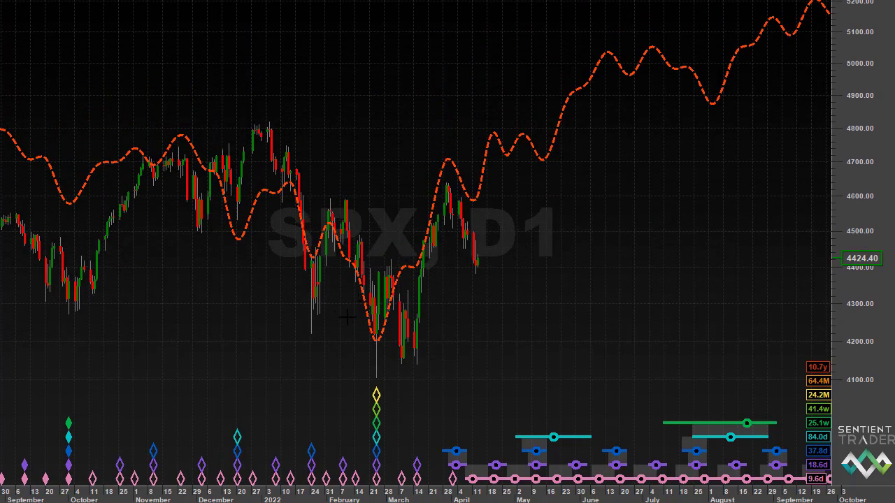
left_click_drag(325, 305, 781, 263)
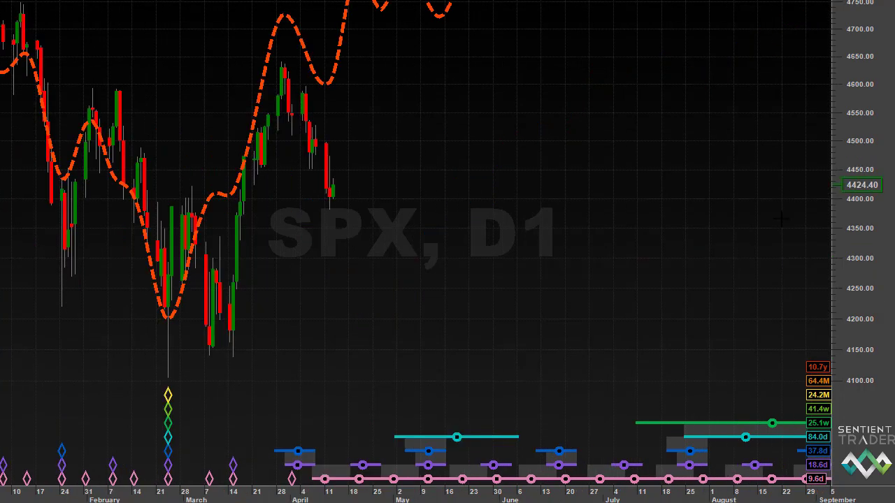
double_click(858, 64)
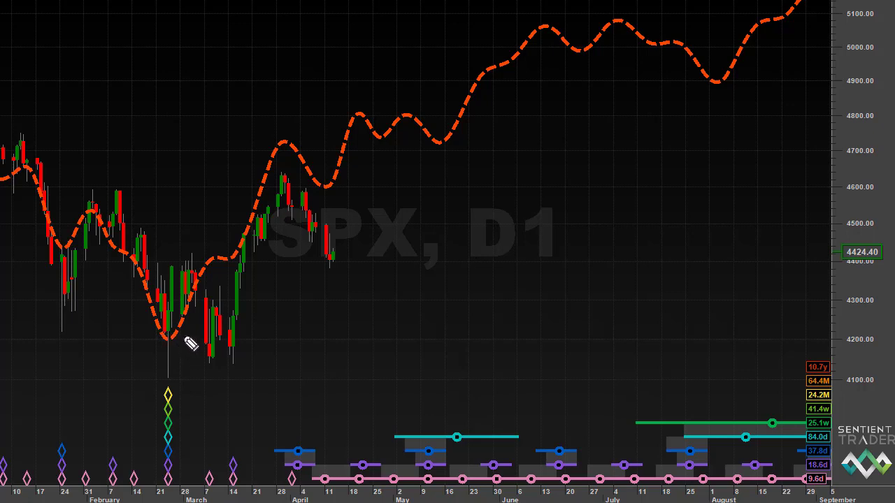
left_click_drag(167, 349, 305, 184)
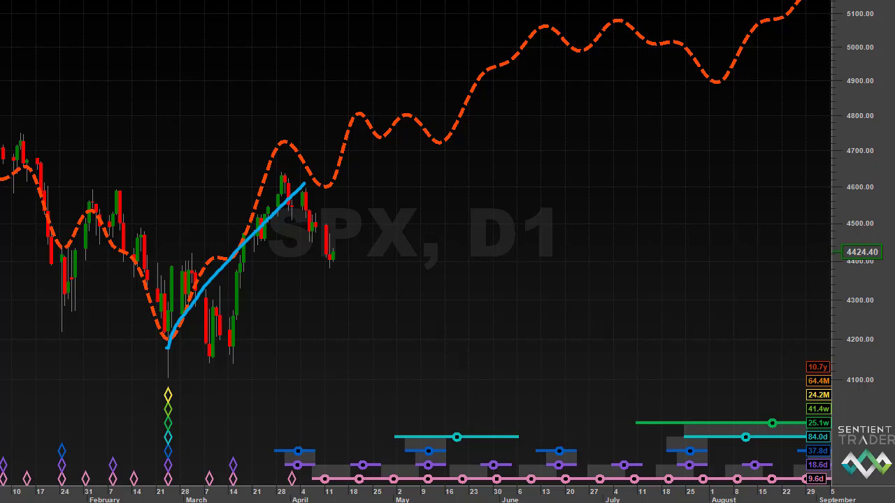
key("Escape")
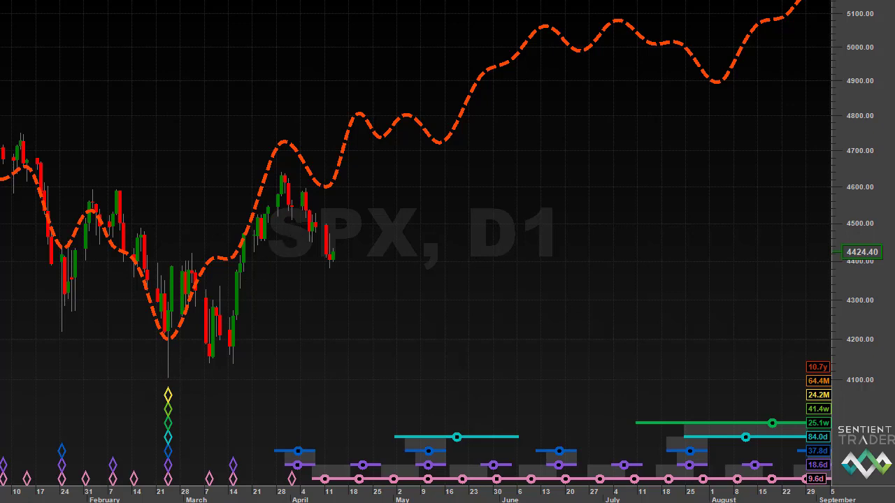
mouse_move(161, 361)
left_mouse_down()
mouse_move(362, 69)
mouse_move(385, 85)
mouse_move(434, 166)
mouse_move(599, 11)
mouse_move(634, 47)
mouse_move(723, 98)
left_mouse_up()
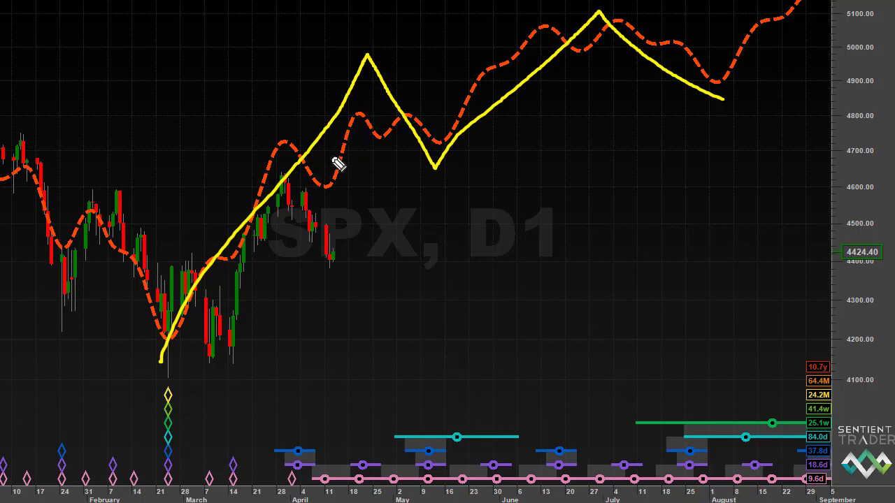
- Trace the orange line's late-March to mid-April decline and rebound in yellow, and circle the latest April price low
mouse_move(330, 193)
left_mouse_down()
mouse_move(299, 179)
mouse_move(284, 145)
mouse_move(334, 198)
left_mouse_up()
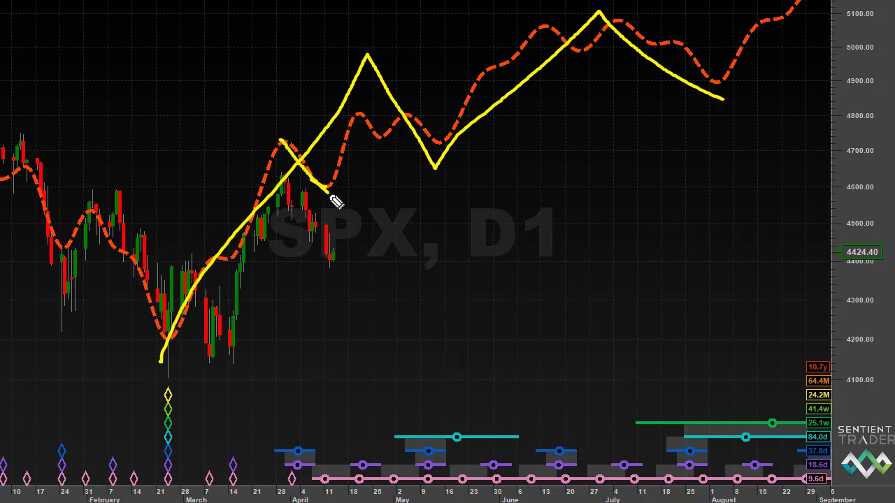
mouse_move(336, 261)
left_mouse_down()
mouse_move(327, 276)
mouse_move(334, 253)
left_mouse_up()
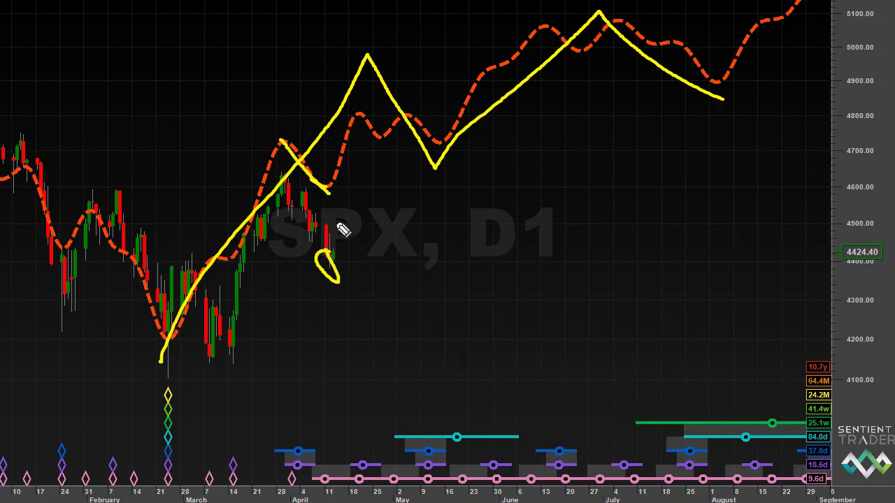
left_click_drag(325, 193, 358, 120)
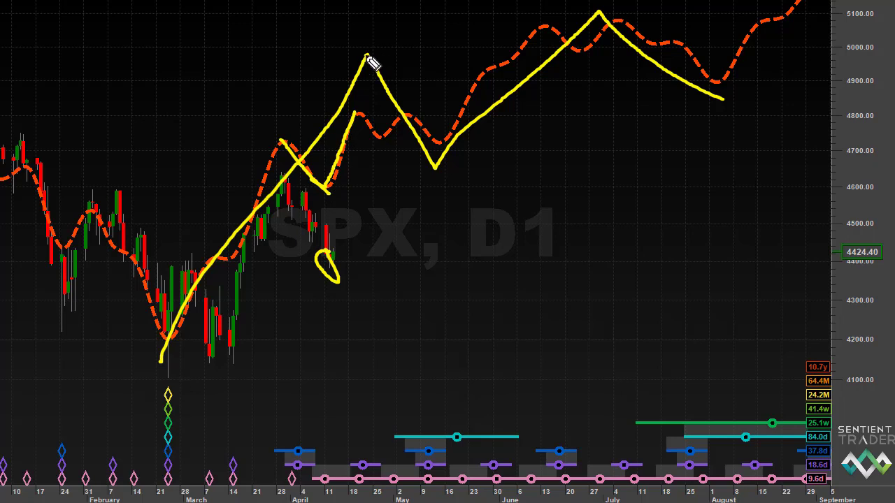
- Draw dashed vertical lines from the projected May and early-August troughs down to the cycle projection markers
left_click_drag(436, 184, 437, 264)
left_click_drag(436, 310, 436, 346)
left_click_drag(430, 381, 430, 423)
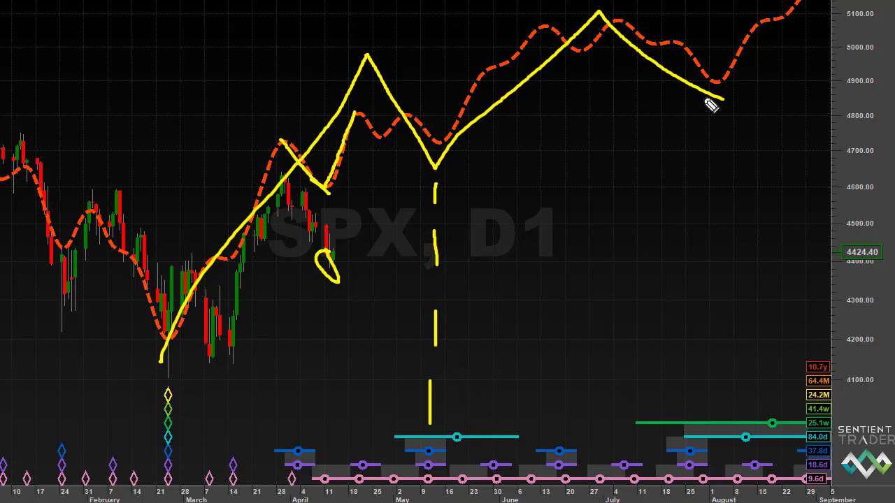
left_click_drag(709, 106, 710, 294)
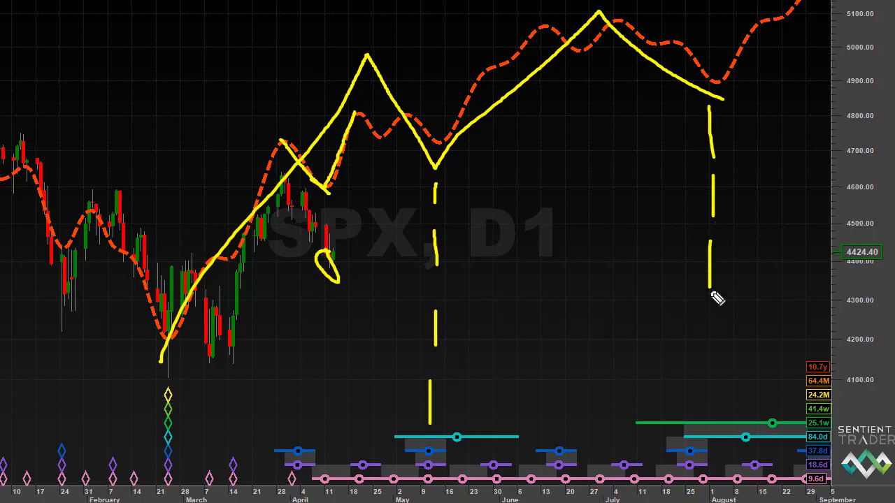
left_click_drag(701, 337, 699, 424)
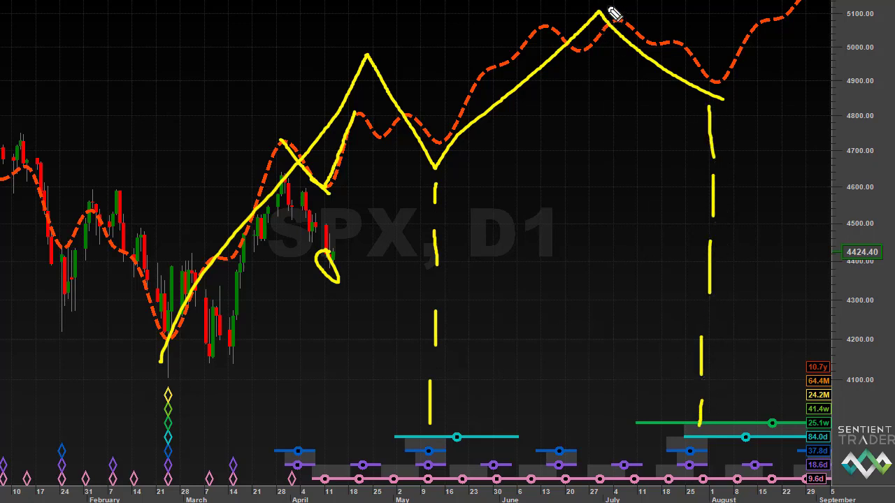
- Circle the projected late-June peak and draw an arrow to the yellow February trough marker
mouse_move(596, 24)
left_mouse_down()
mouse_move(605, 29)
mouse_move(599, 25)
left_mouse_up()
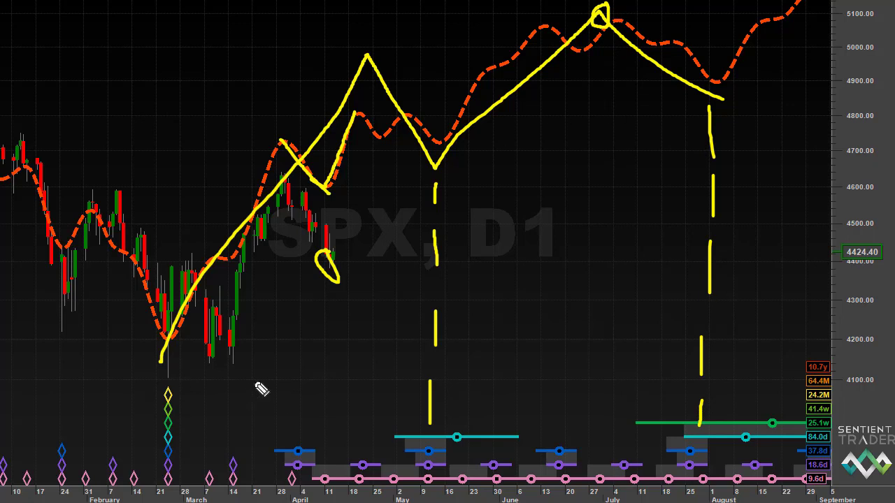
mouse_move(273, 362)
left_mouse_down()
mouse_move(244, 395)
mouse_move(190, 400)
mouse_move(210, 406)
left_mouse_up()
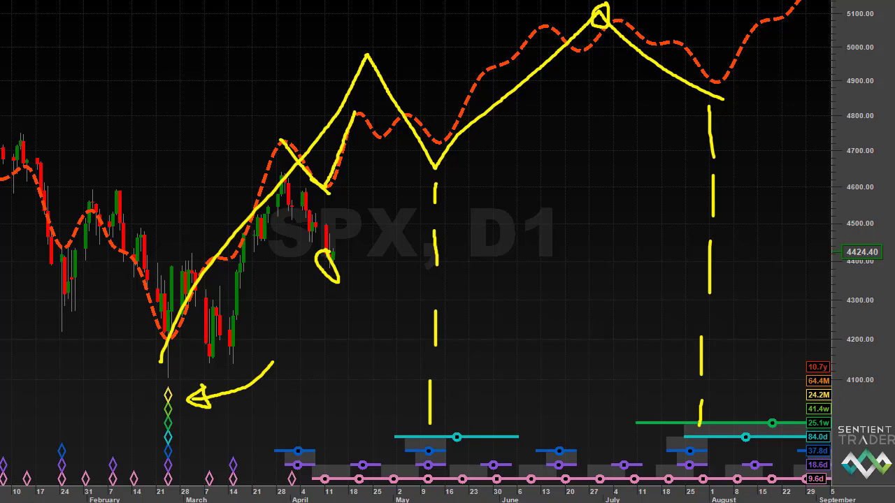
- Clear the annotations, show the alternative SPX analysis without the orange line, and draw an arrow to its yellow October trough marker
key("Escape")
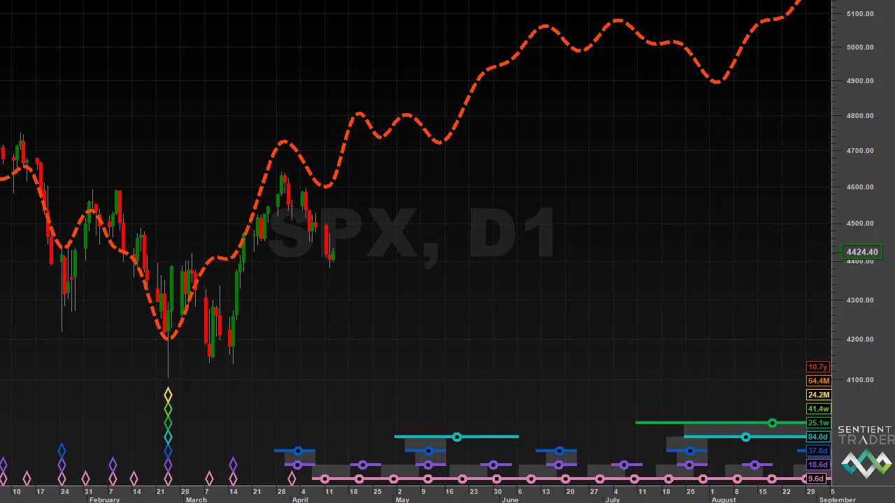
scroll(38, 375, "down", 3)
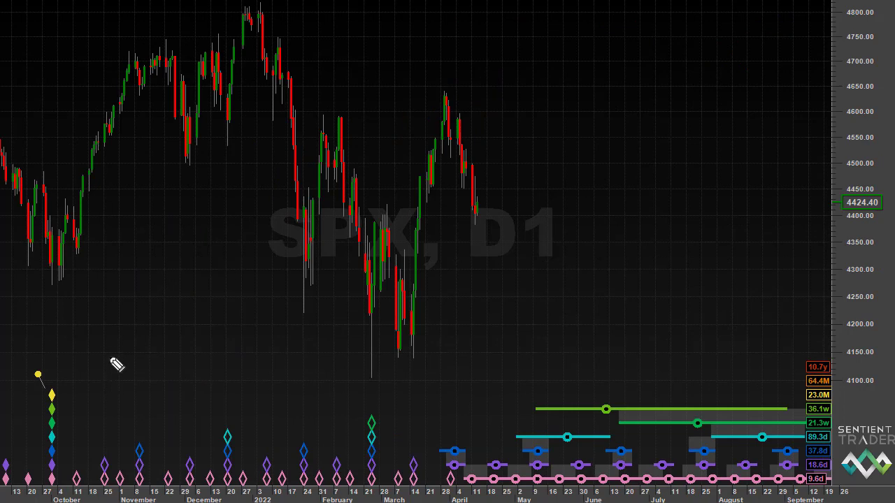
mouse_move(142, 311)
left_mouse_down()
mouse_move(70, 394)
mouse_move(74, 406)
mouse_move(79, 384)
left_mouse_up()
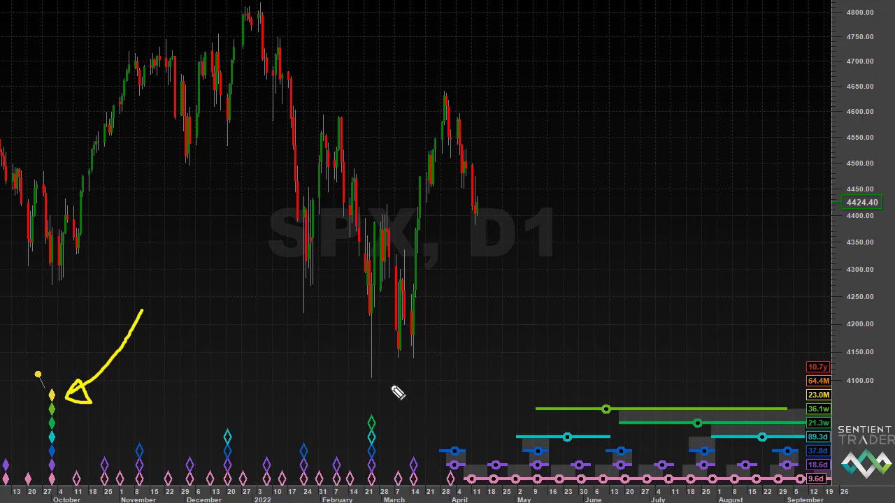
- Circle the February and March lows with an arrow to the February markers, and trace a yellow M from the October low to February
mouse_move(378, 364)
left_mouse_down()
mouse_move(363, 378)
mouse_move(379, 363)
mouse_move(400, 414)
mouse_move(393, 407)
mouse_move(392, 424)
mouse_move(414, 414)
left_mouse_up()
mouse_move(401, 353)
left_mouse_down()
mouse_move(396, 361)
mouse_move(398, 352)
mouse_move(409, 359)
left_mouse_up()
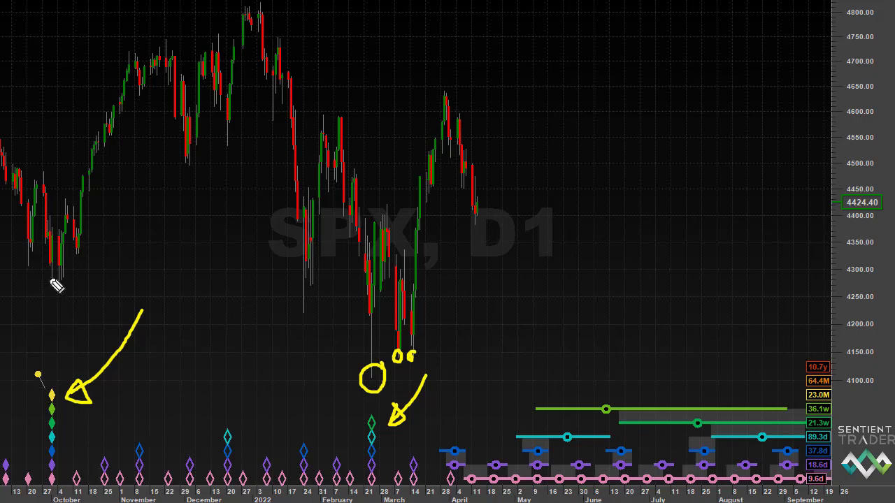
mouse_move(56, 285)
left_mouse_down()
mouse_move(170, 38)
mouse_move(228, 138)
mouse_move(256, 38)
mouse_move(276, 16)
mouse_move(362, 256)
mouse_move(379, 366)
left_mouse_up()
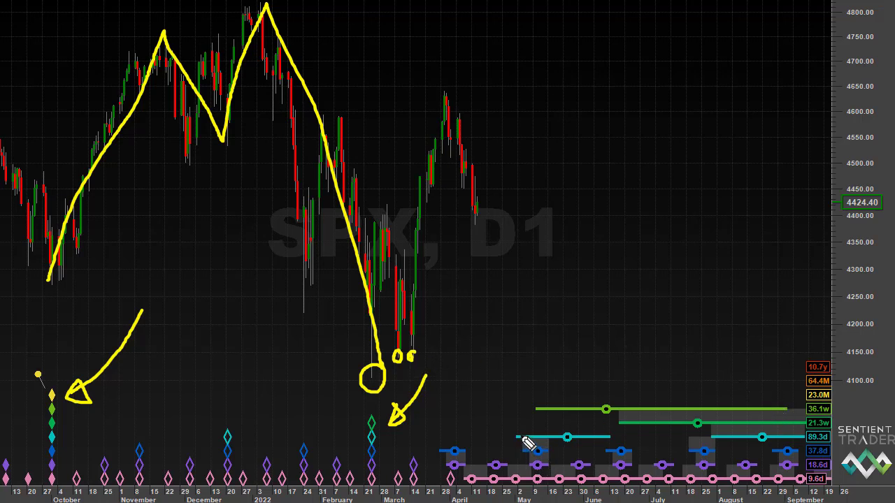
- Outline the projected May and July trough areas with downward-pointing triangles and extend a dashed vertical line up from each
mouse_move(525, 441)
left_mouse_down()
mouse_move(540, 479)
mouse_move(558, 473)
left_mouse_up()
mouse_move(575, 439)
left_mouse_down()
mouse_move(510, 435)
mouse_move(541, 423)
mouse_move(543, 266)
left_mouse_up()
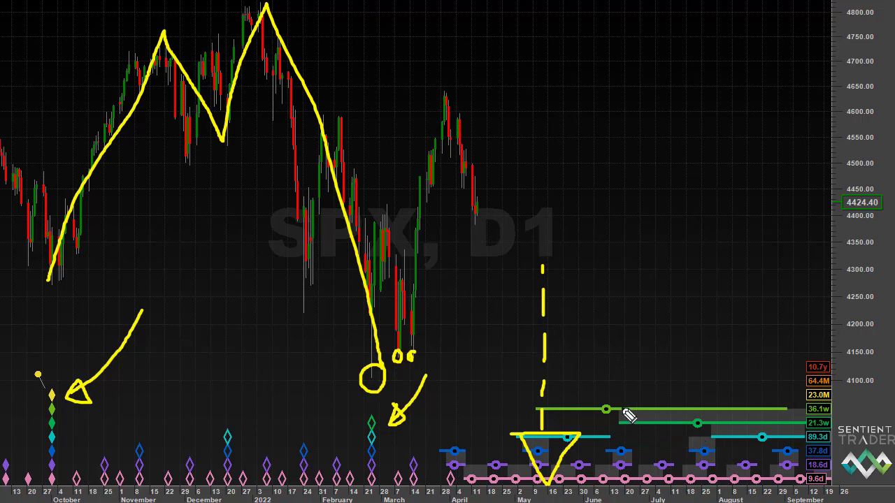
mouse_move(622, 407)
left_mouse_down()
mouse_move(703, 493)
mouse_move(773, 409)
mouse_move(629, 409)
left_mouse_up()
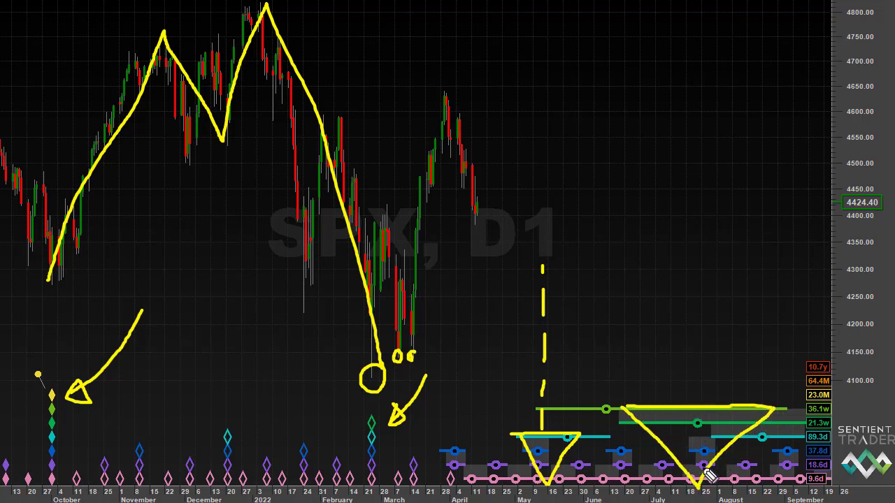
left_click_drag(698, 489, 696, 251)
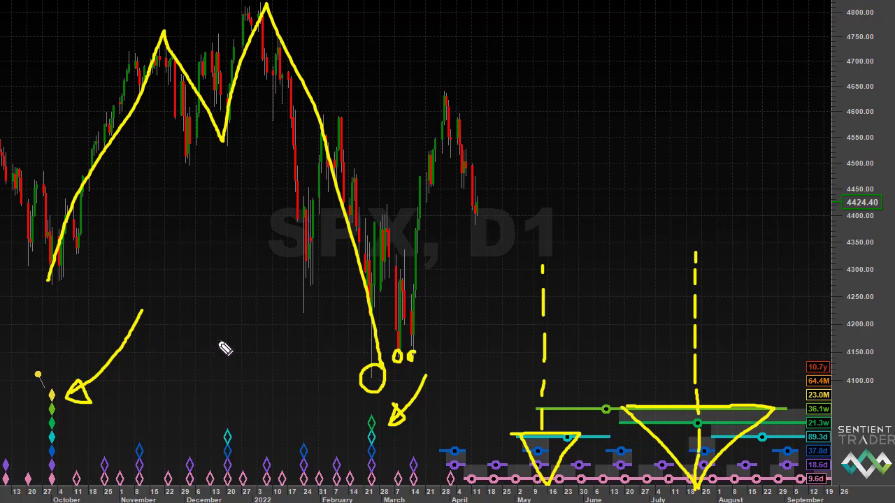
- Number the October–February cycle 1 and the following projected cycle 2 above the trough markers
left_click_drag(217, 341, 214, 372)
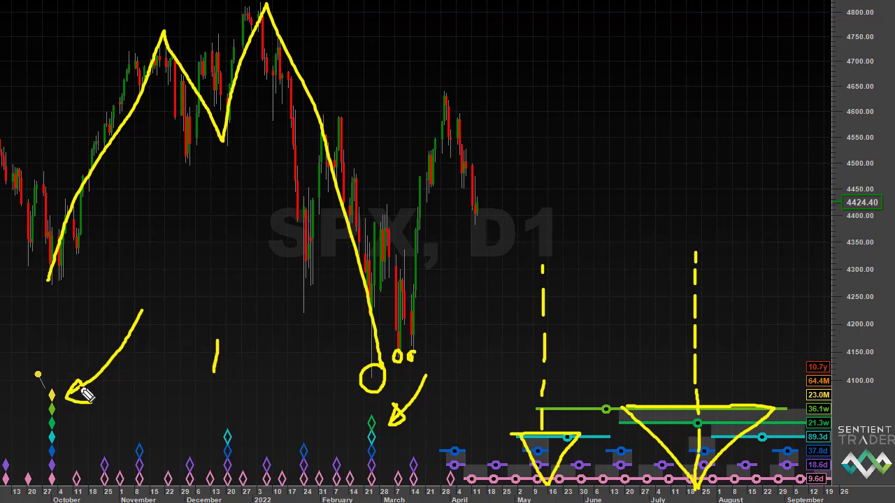
mouse_move(493, 368)
left_mouse_down()
mouse_move(519, 368)
mouse_move(496, 393)
mouse_move(535, 389)
left_mouse_up()
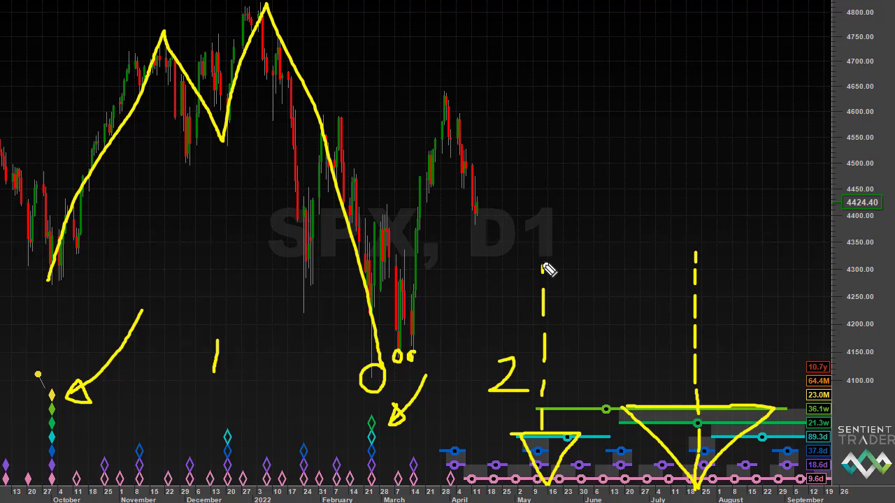
- Circle the late-March price peak and trace a yellow path from the February low over it, with a short dashed April rebound, to a mid-May trough
mouse_move(451, 84)
left_mouse_down()
mouse_move(451, 107)
mouse_move(456, 91)
left_mouse_up()
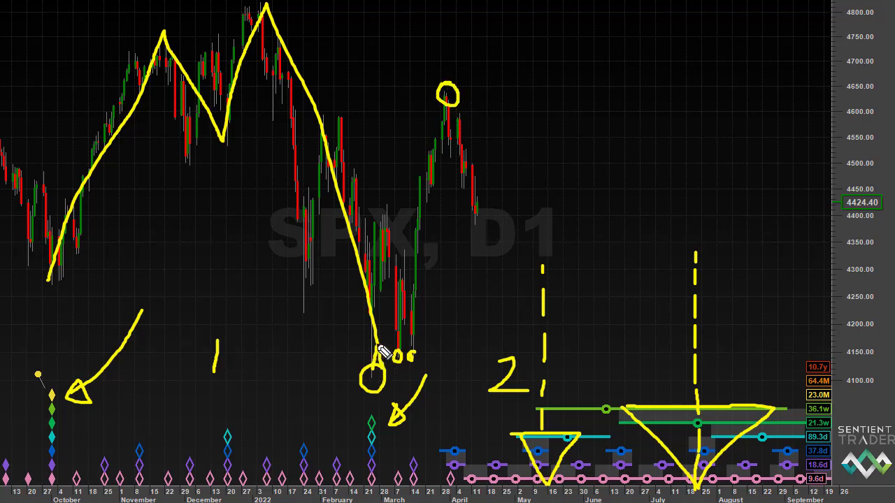
left_click_drag(379, 349, 449, 98)
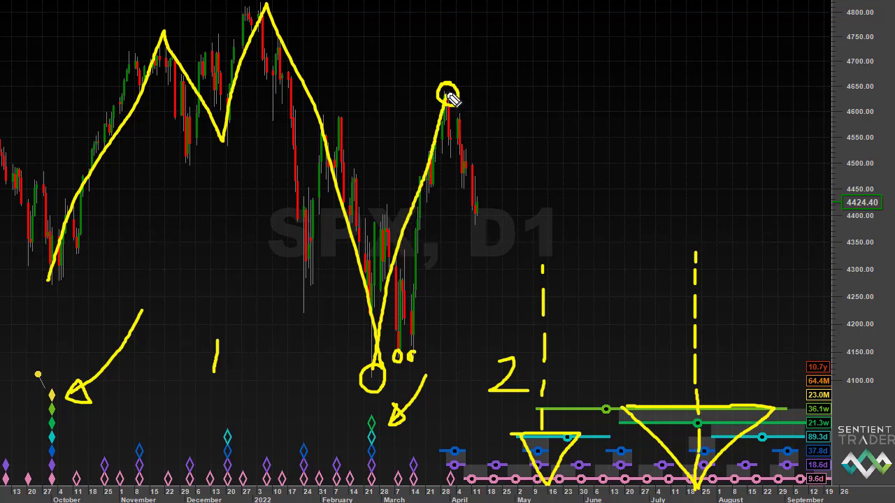
left_click_drag(447, 94, 482, 209)
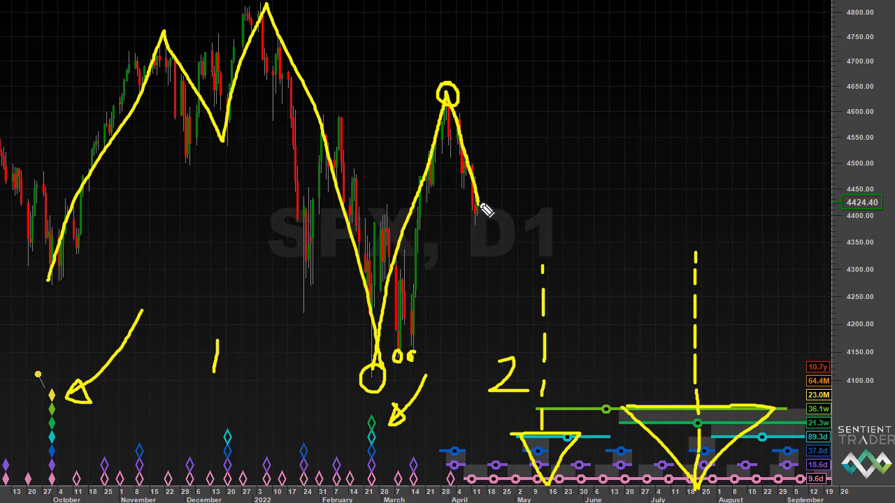
left_click(484, 185)
mouse_move(483, 187)
left_mouse_down()
mouse_move(502, 154)
mouse_move(549, 237)
left_mouse_up()
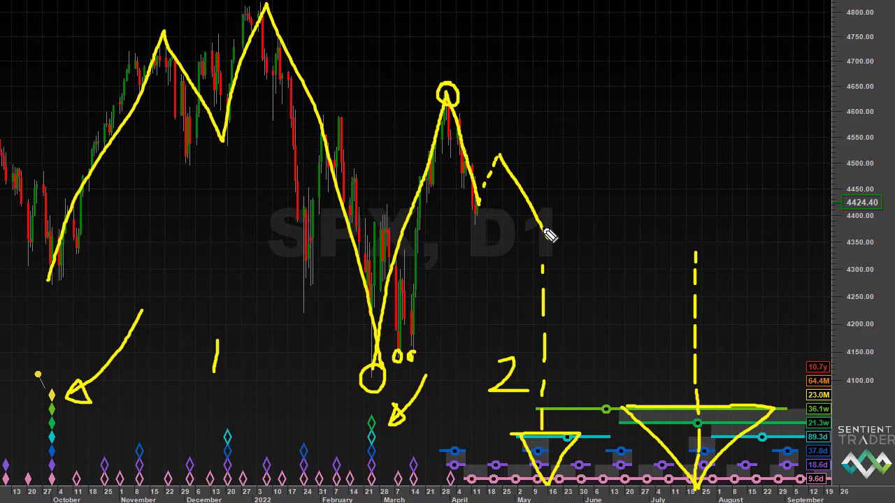
- Draw a second arrow to the February trough markers and complete the projected M with a June peak and a fall into the July trough area
left_click(500, 51)
mouse_move(284, 370)
left_mouse_down()
mouse_move(334, 421)
mouse_move(353, 416)
mouse_move(349, 428)
mouse_move(370, 426)
left_mouse_up()
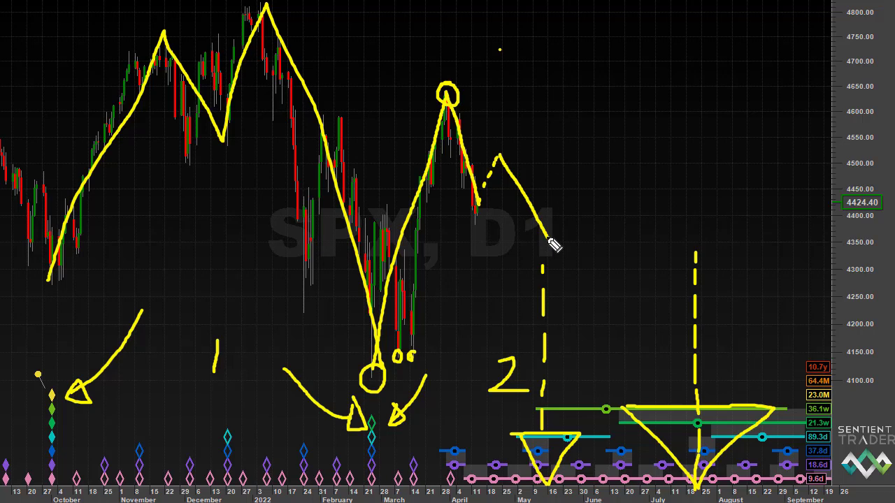
left_click_drag(549, 239, 619, 137)
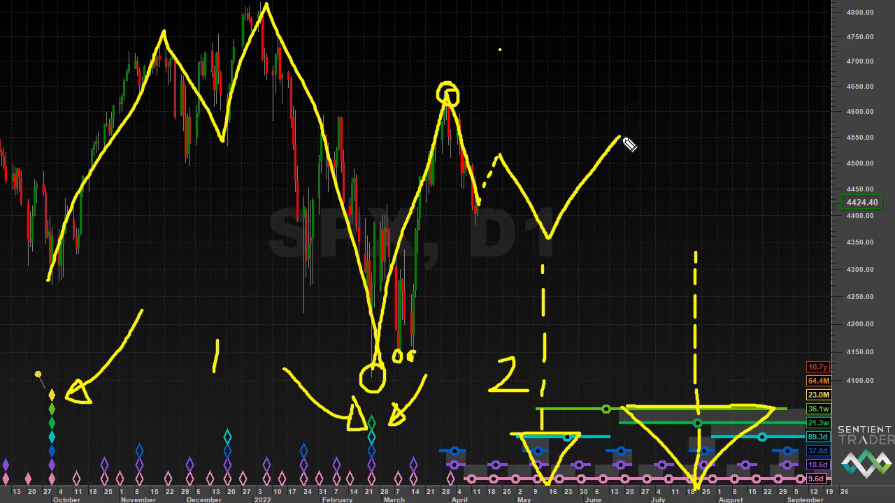
mouse_move(622, 138)
left_mouse_down()
mouse_move(673, 221)
mouse_move(725, 416)
left_mouse_up()
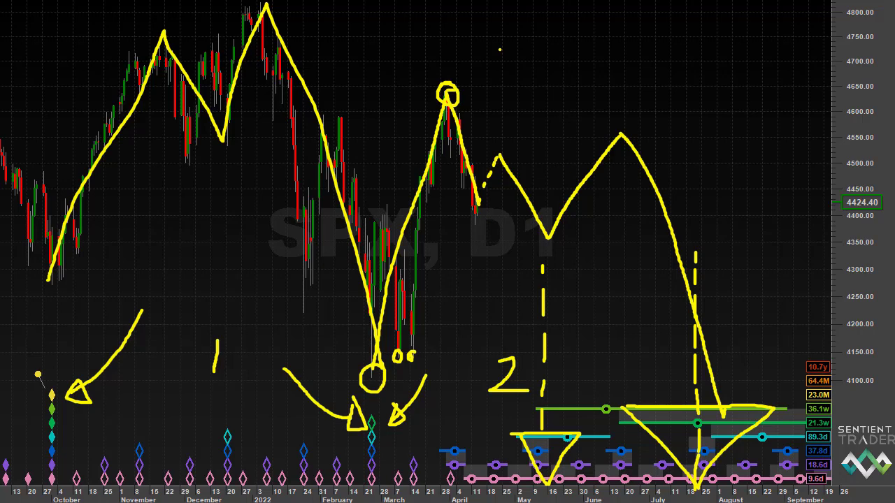
- Clear the annotations, show the orange composite line, and trace a yellow M along it from the October trough to the February trough
key("Escape")
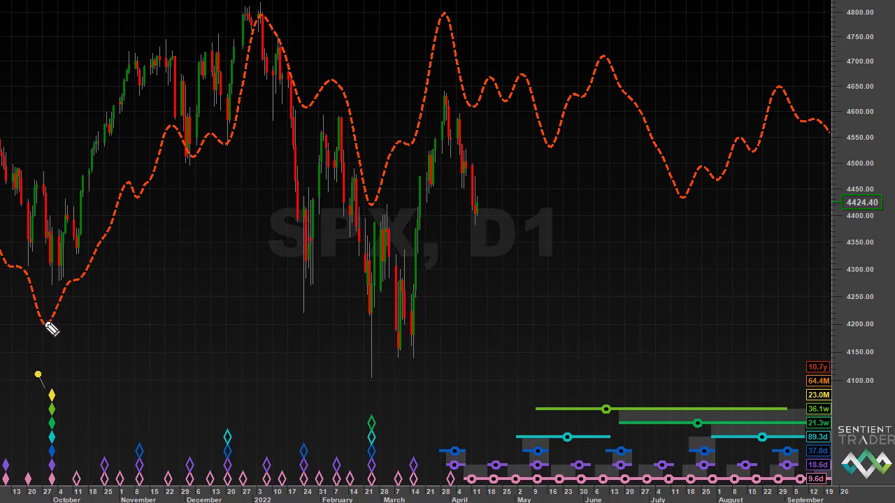
mouse_move(44, 322)
left_mouse_down()
mouse_move(95, 260)
mouse_move(174, 124)
mouse_move(222, 154)
left_mouse_up()
mouse_move(232, 138)
left_mouse_down()
mouse_move(284, 36)
mouse_move(374, 201)
left_mouse_up()
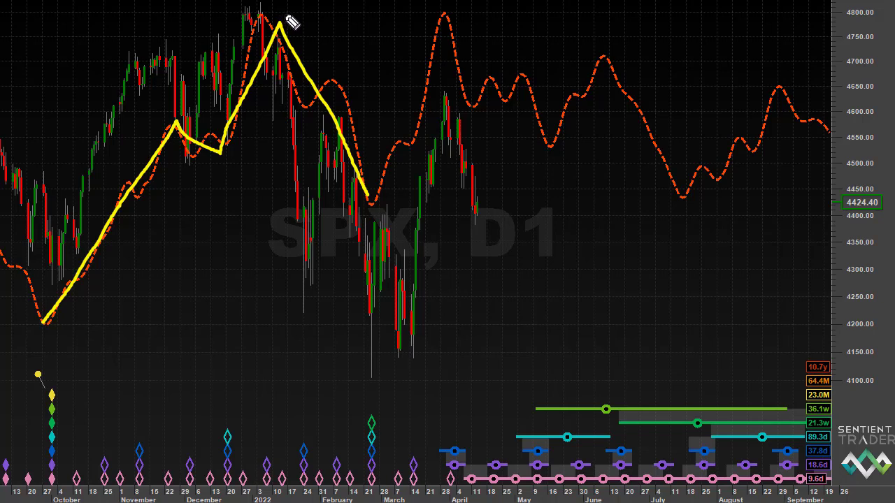
- Circle the M's January peak and its February and October troughs, and draw arrows beneath the path and to the yellow October marker
mouse_move(281, 14)
left_mouse_down()
mouse_move(280, 31)
mouse_move(285, 16)
left_mouse_up()
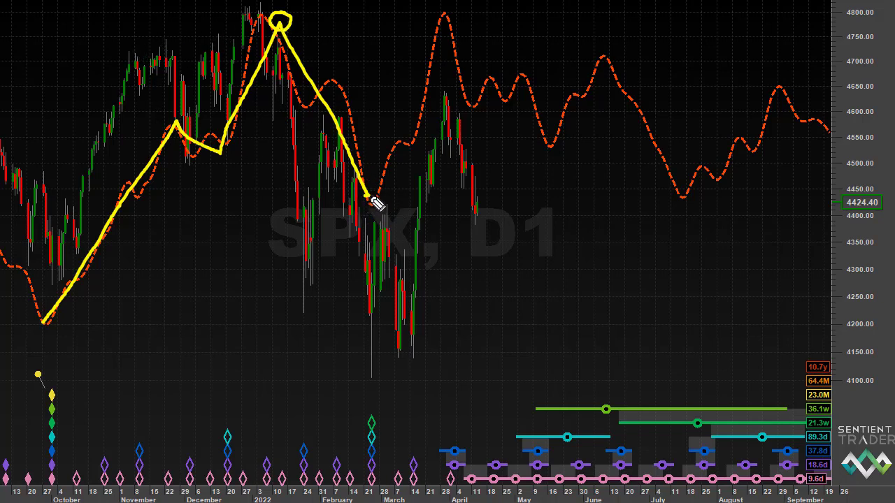
left_click_drag(374, 198, 371, 202)
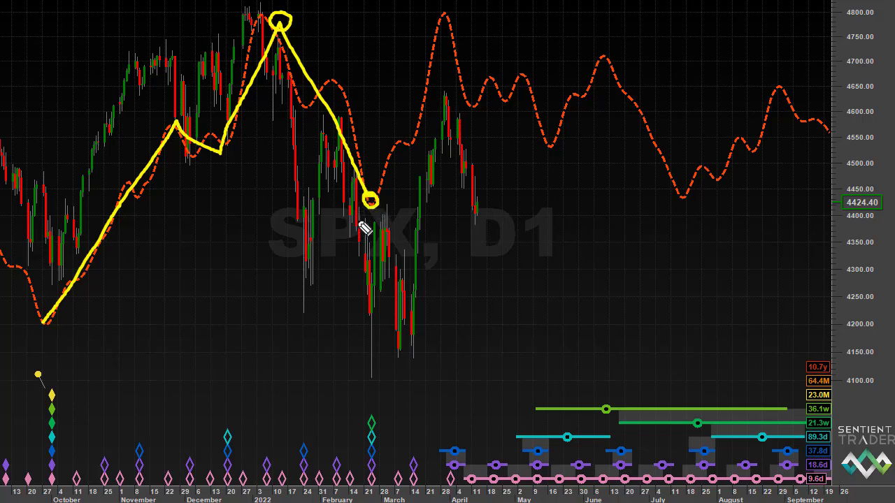
mouse_move(54, 315)
left_mouse_down()
mouse_move(40, 336)
mouse_move(54, 322)
left_mouse_up()
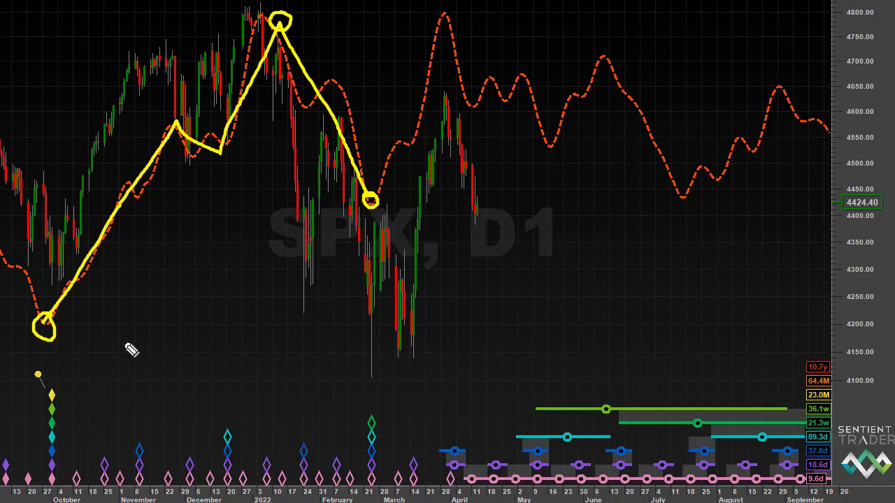
left_click_drag(207, 278, 175, 343)
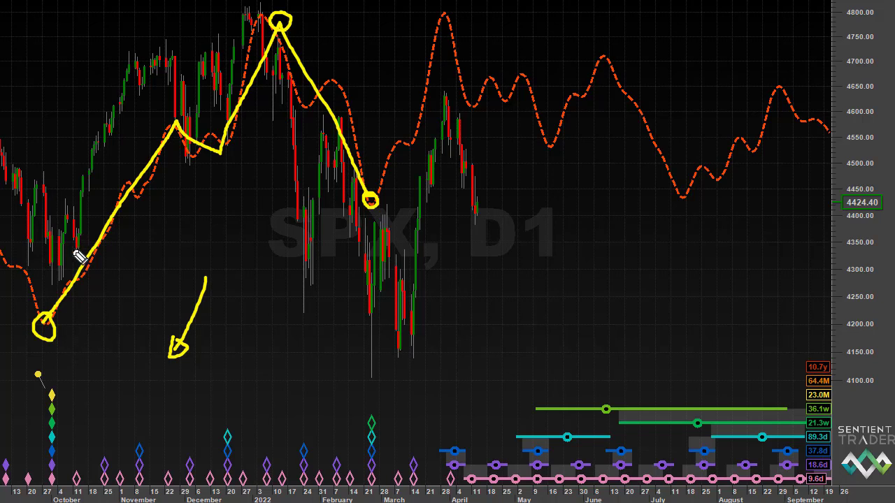
mouse_move(121, 348)
left_mouse_down()
mouse_move(60, 393)
mouse_move(86, 399)
mouse_move(73, 380)
left_mouse_up()
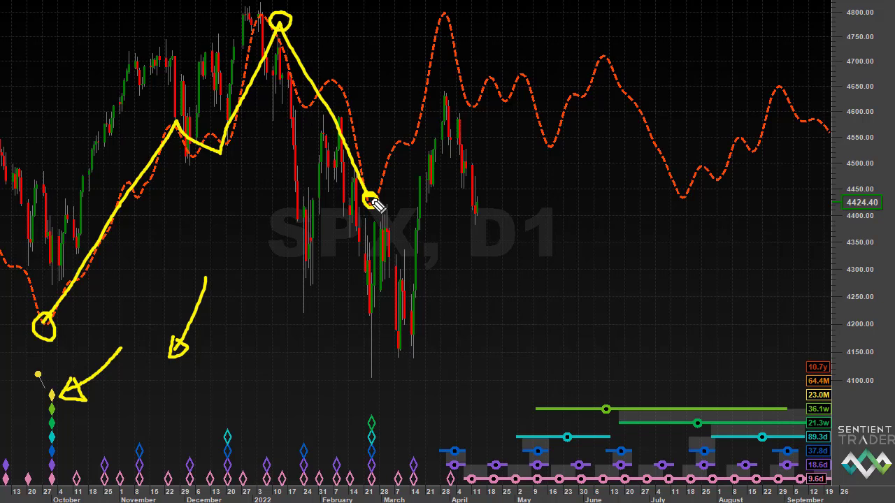
- Trace the rise from the February trough to late March, circle the composite-line and price peaks there, and mark the June peak with a circle and arrow
mouse_move(371, 200)
left_mouse_down()
mouse_move(422, 46)
mouse_move(451, 12)
left_mouse_up()
left_click_drag(448, 86, 452, 92)
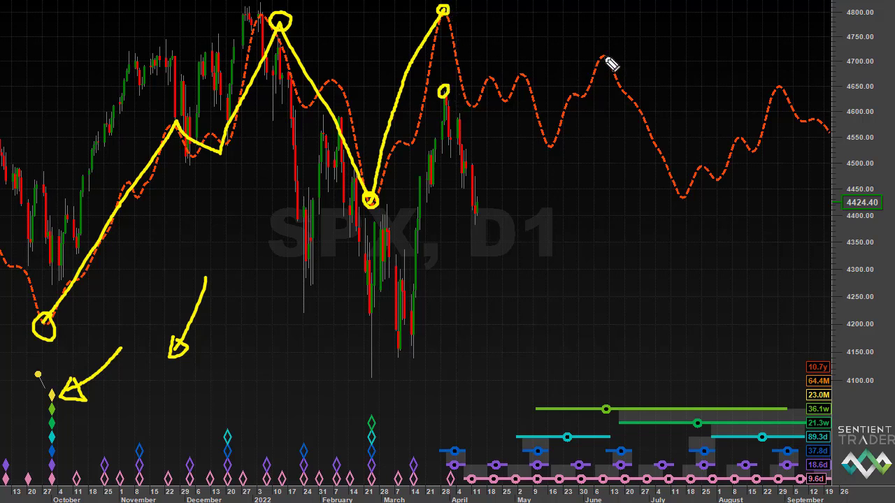
left_click_drag(607, 54, 612, 63)
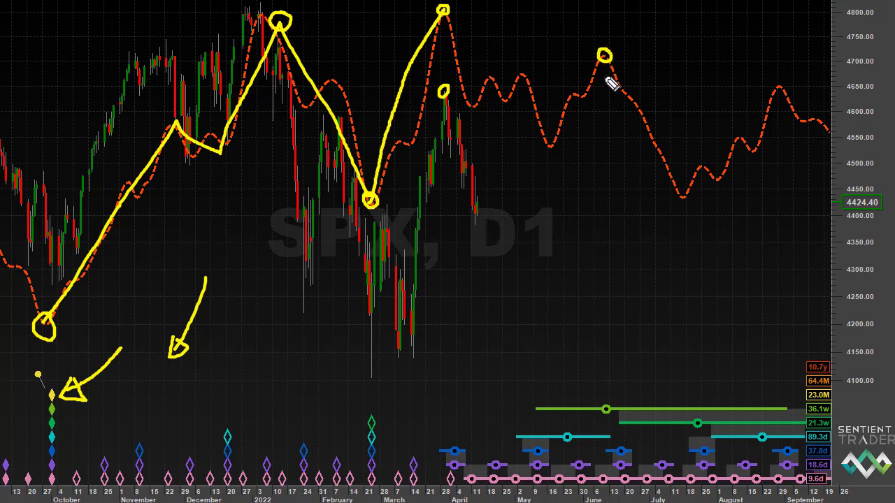
left_click_drag(603, 112, 607, 97)
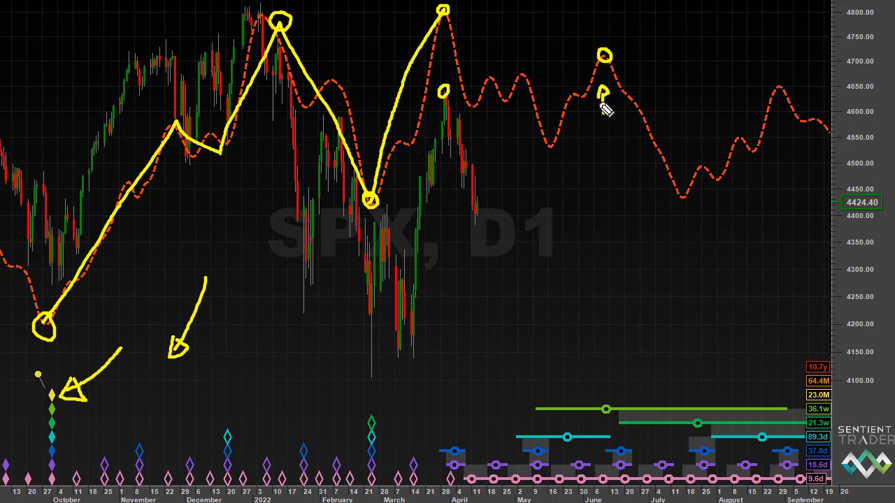
- Circle the May trough, draw vertical lines down from the May and July troughs, and trace the second M from the late-March peak to July
left_click_drag(554, 139, 541, 437)
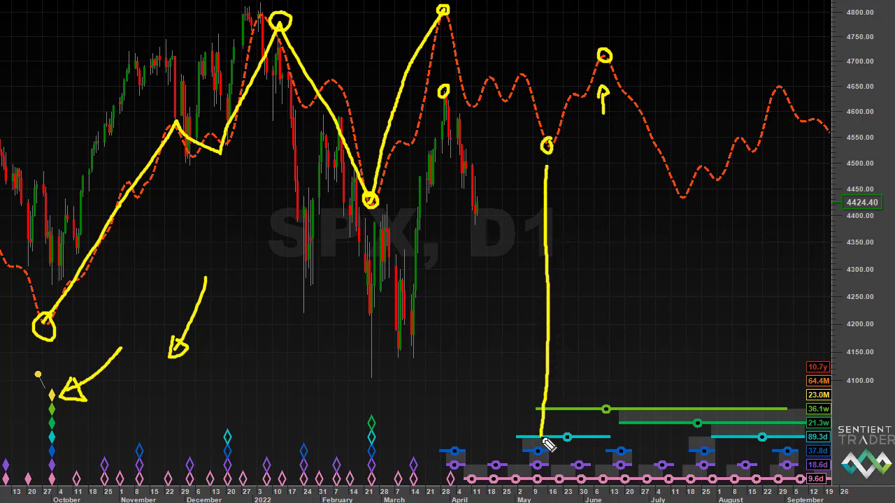
left_click_drag(679, 200, 684, 426)
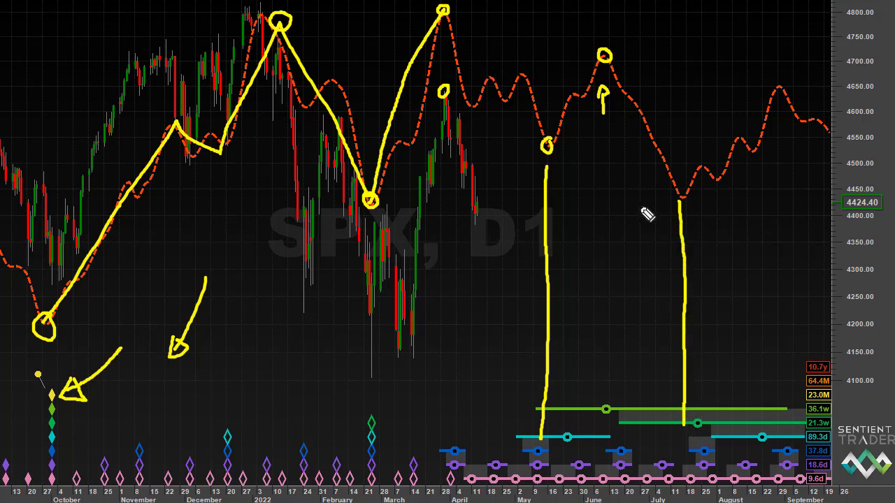
mouse_move(446, 14)
left_mouse_down()
mouse_move(551, 143)
mouse_move(598, 73)
mouse_move(629, 93)
mouse_move(680, 202)
left_mouse_up()
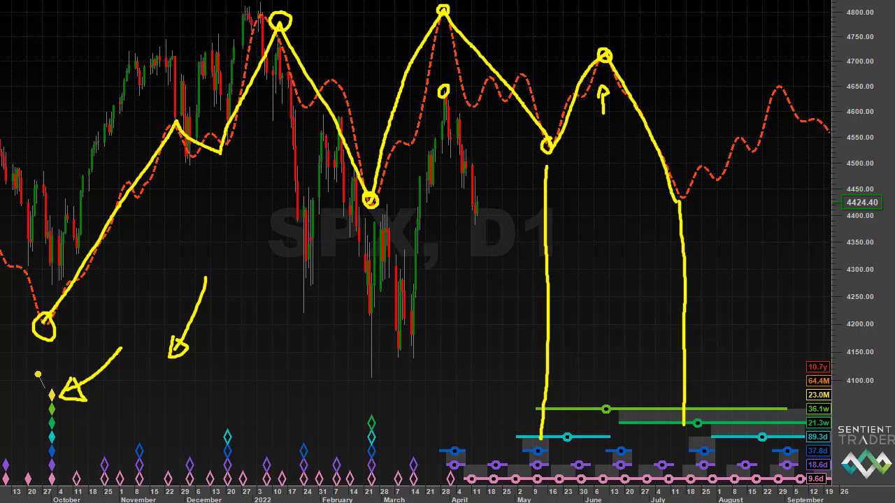
- Clear the annotations, trace the composite line's rise from the February low to the late-March peak on the enlarged SPX projection, and circle that peak
key("e")
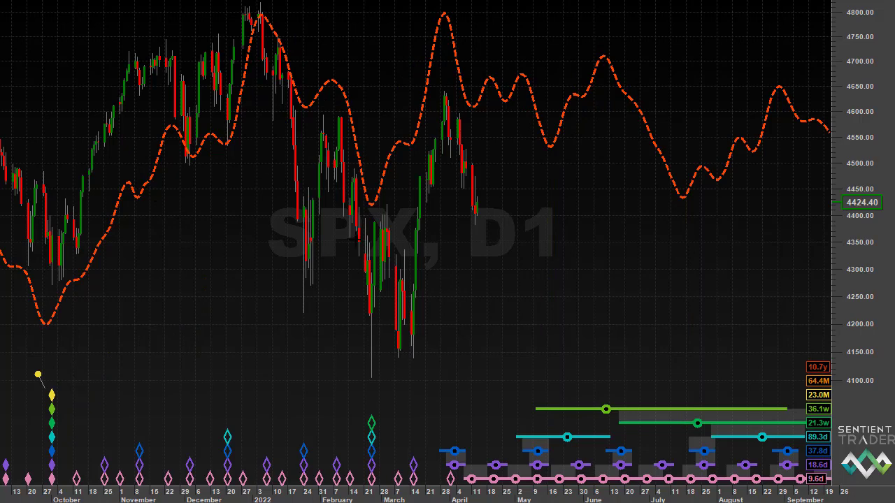
left_click_drag(476, 224, 781, 358)
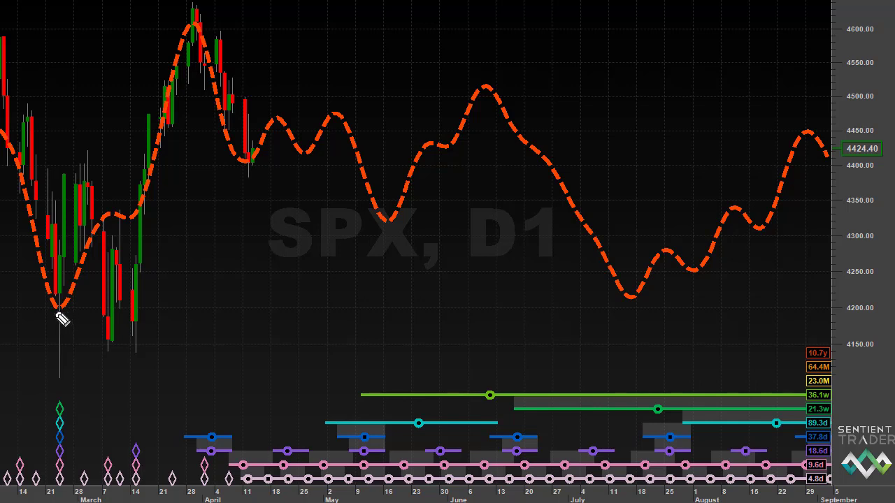
mouse_move(59, 311)
left_mouse_down()
mouse_move(82, 289)
mouse_move(204, 23)
left_mouse_up()
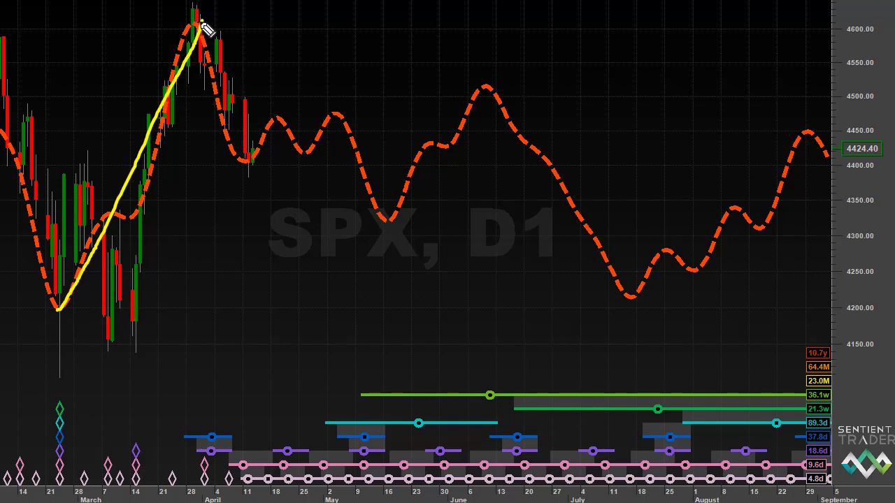
mouse_move(204, 24)
left_mouse_down()
mouse_move(194, 16)
mouse_move(222, 31)
mouse_move(204, 42)
left_mouse_up()
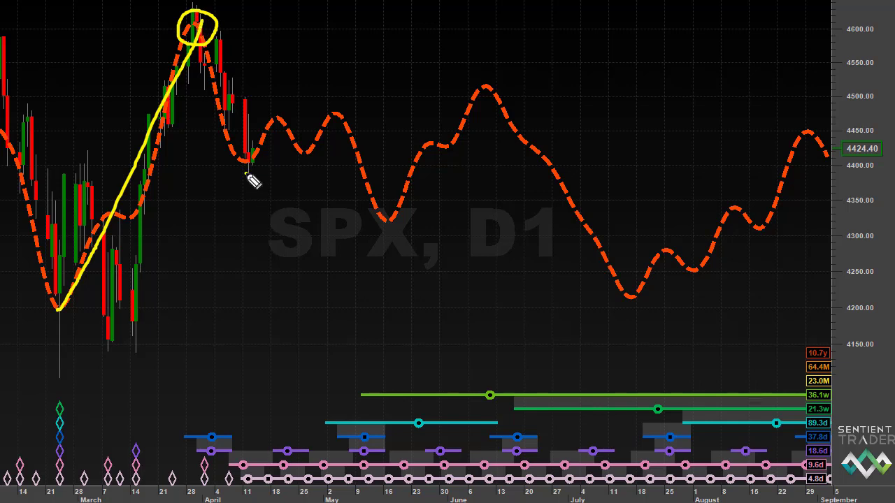
- Mark the April low with a dashed vertical line and a triangle over its projected trough area, and trace the composite line's zigzag into early May
left_click_drag(246, 174, 244, 362)
mouse_move(200, 436)
left_mouse_down()
mouse_move(240, 481)
mouse_move(274, 437)
mouse_move(206, 425)
mouse_move(222, 452)
left_mouse_up()
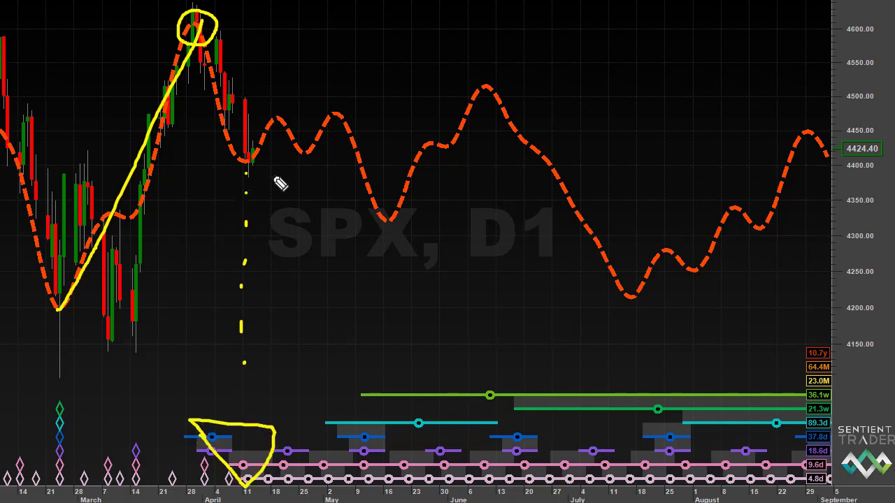
mouse_move(254, 156)
left_mouse_down()
mouse_move(277, 126)
mouse_move(306, 151)
mouse_move(332, 116)
left_mouse_up()
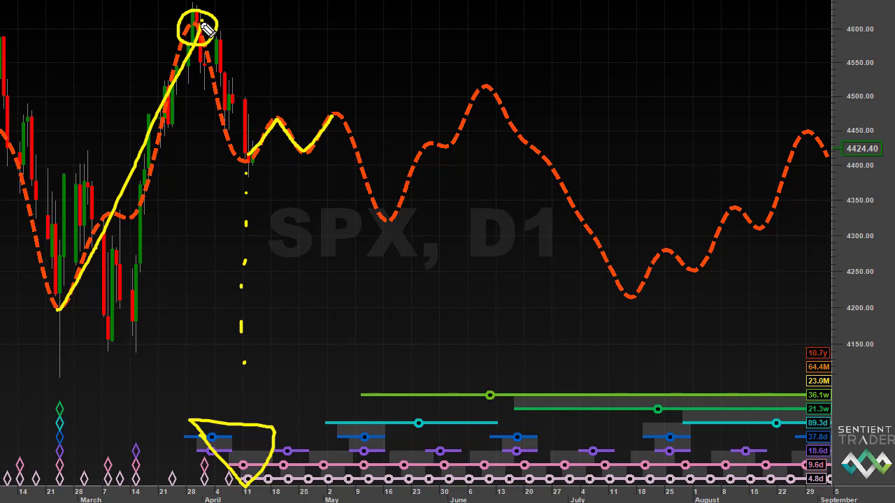
- Trace the M from the late-March peak through mid-May and an arrowed June peak to mid-July, outlining the May and July trough areas with triangles
left_click_drag(205, 28, 388, 220)
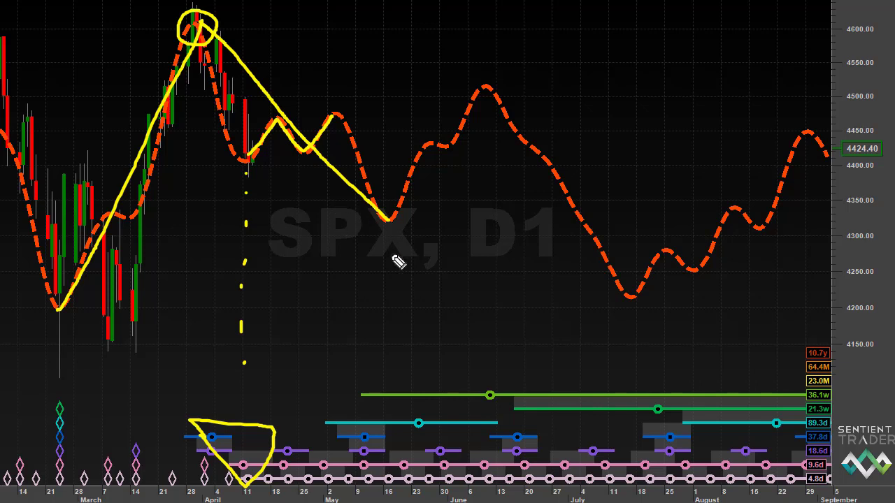
mouse_move(329, 421)
left_mouse_down()
mouse_move(368, 482)
mouse_move(424, 428)
mouse_move(327, 420)
left_mouse_up()
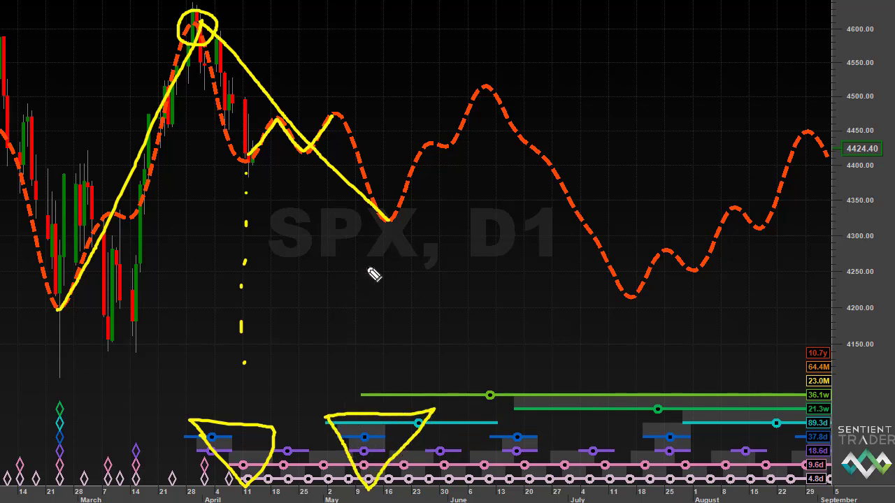
left_click_drag(394, 216, 491, 85)
left_click_drag(487, 52, 488, 73)
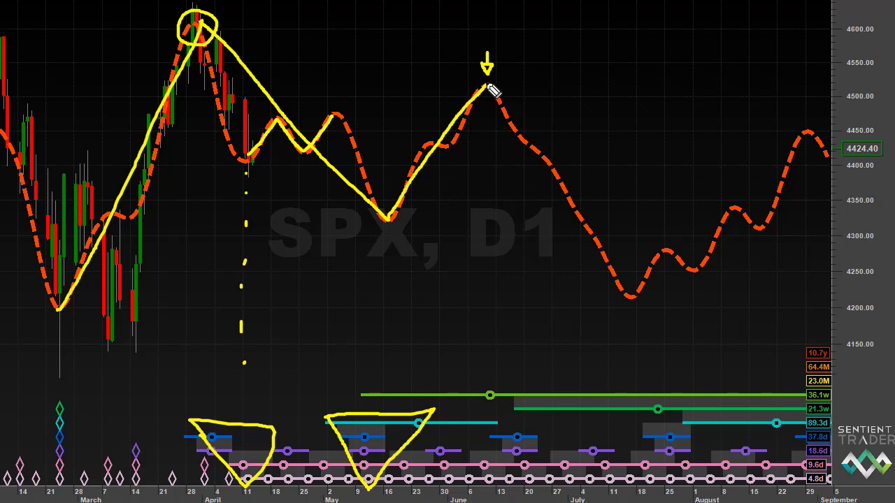
left_click_drag(488, 87, 632, 300)
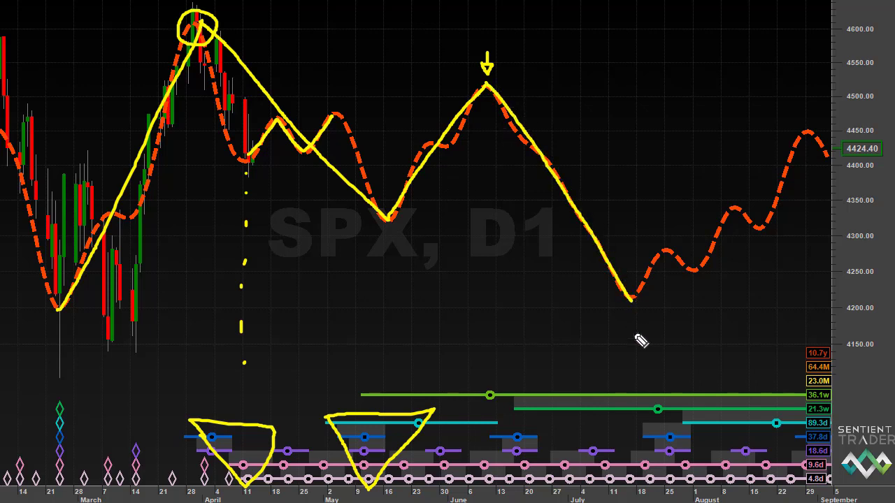
mouse_move(607, 390)
left_mouse_down()
mouse_move(657, 498)
mouse_move(718, 404)
mouse_move(607, 391)
left_mouse_up()
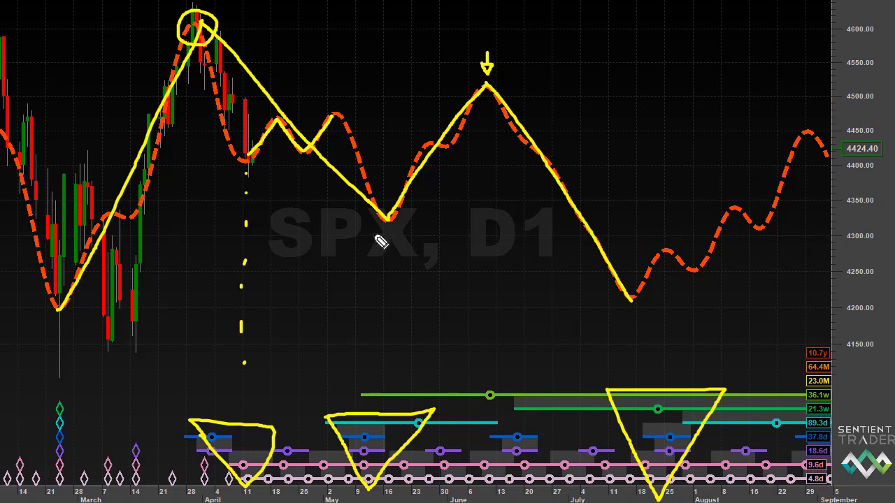
- Draw dashed vertical timing lines at the mid-May trough, the June peak and the mid-July trough
left_click_drag(375, 235, 373, 395)
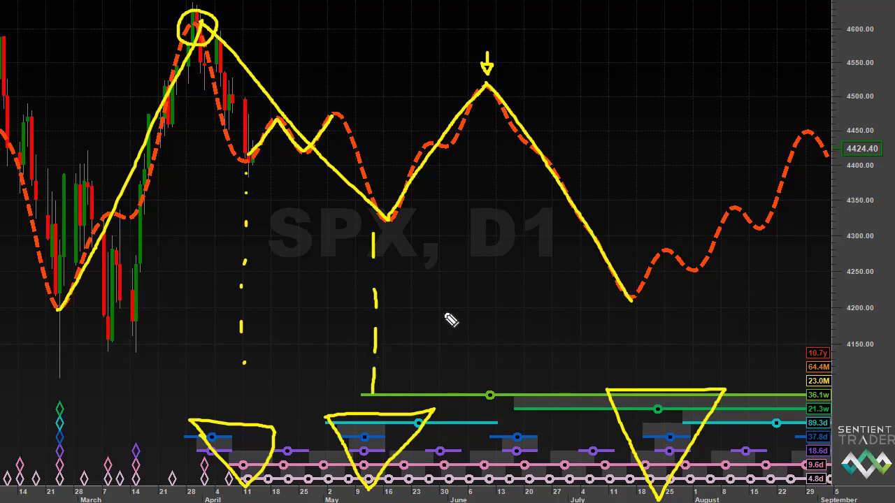
left_click_drag(491, 189, 491, 153)
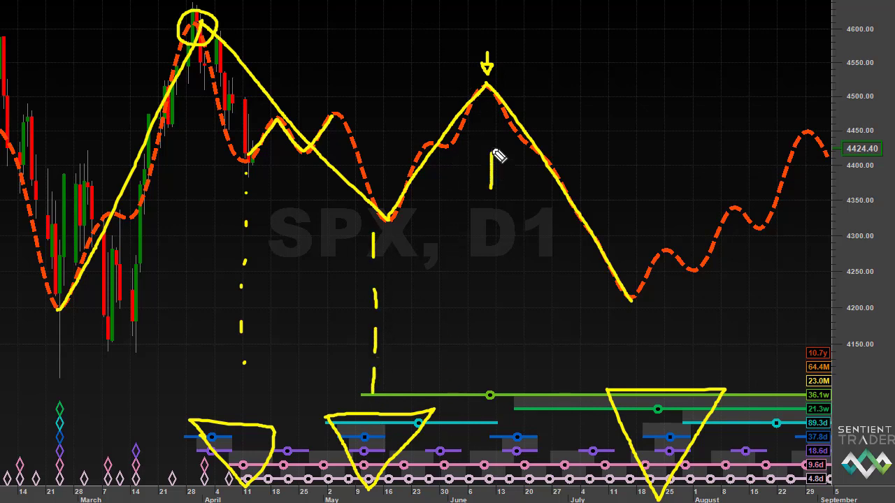
left_click_drag(484, 122, 484, 103)
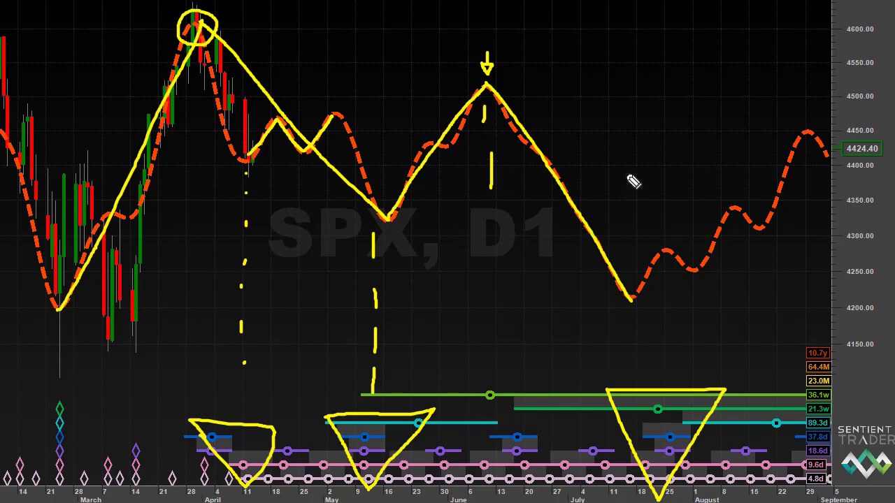
left_click_drag(631, 160, 636, 276)
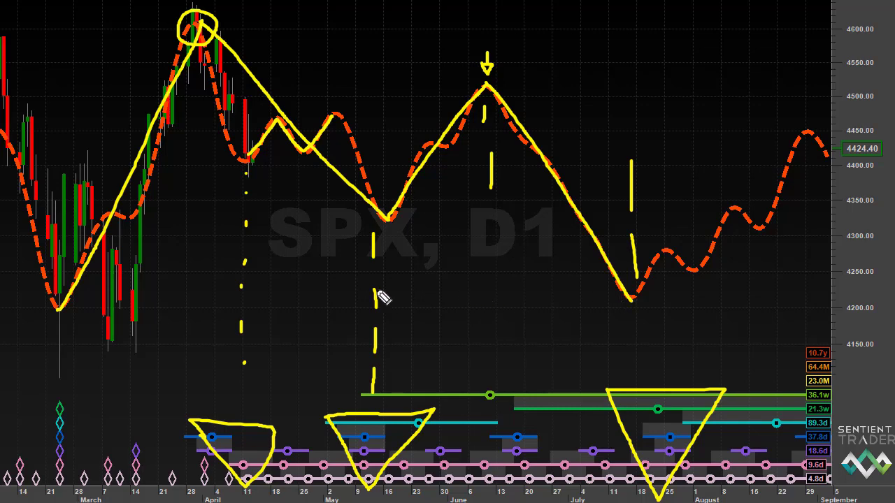
- Circle the composite line's mid-May and mid-July troughs and draw an arrow to its rise into the June peak
left_click_drag(391, 214, 397, 211)
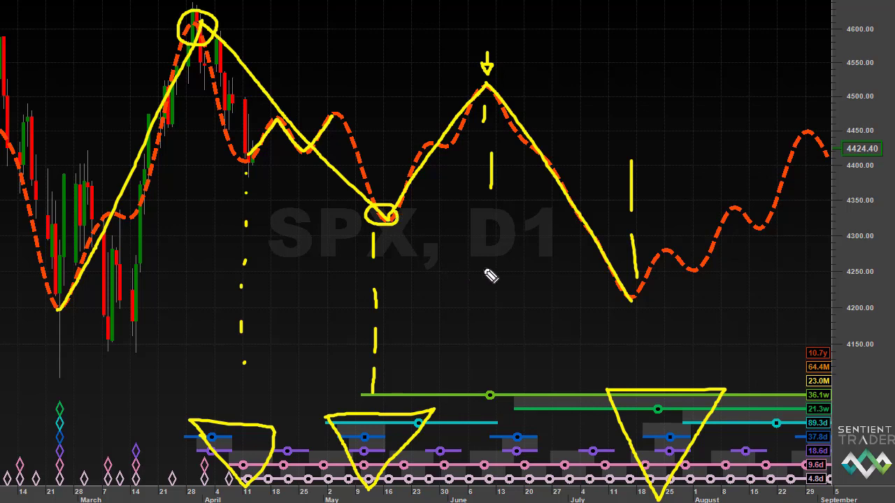
mouse_move(467, 246)
left_mouse_down()
mouse_move(434, 184)
mouse_move(454, 176)
mouse_move(432, 196)
left_mouse_up()
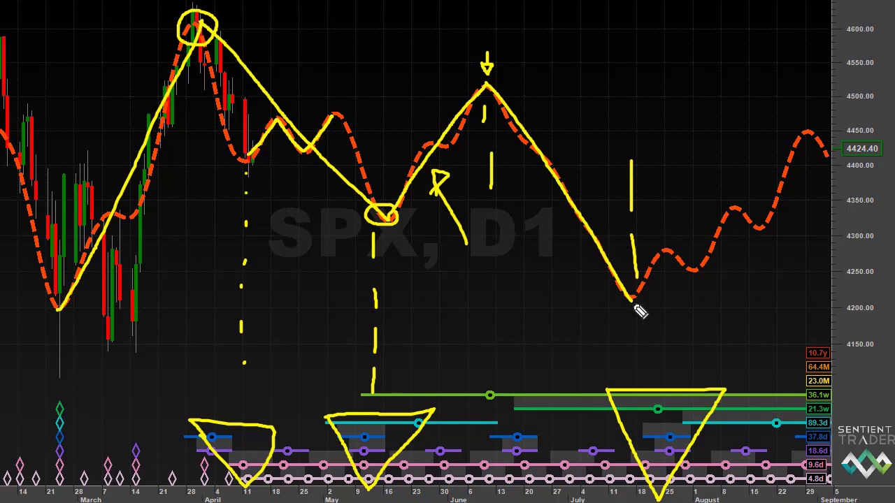
mouse_move(641, 288)
left_mouse_down()
mouse_move(631, 293)
mouse_move(645, 300)
mouse_move(640, 287)
left_mouse_up()
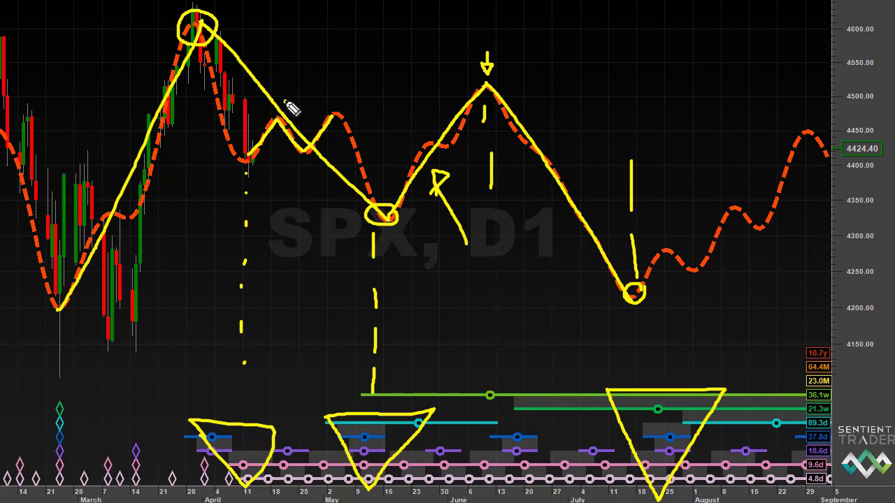
mouse_move(288, 103)
left_mouse_down()
mouse_move(280, 120)
mouse_move(285, 105)
left_mouse_up()
- Clear the annotations and hide the composite line from the SPX chart
key("e")
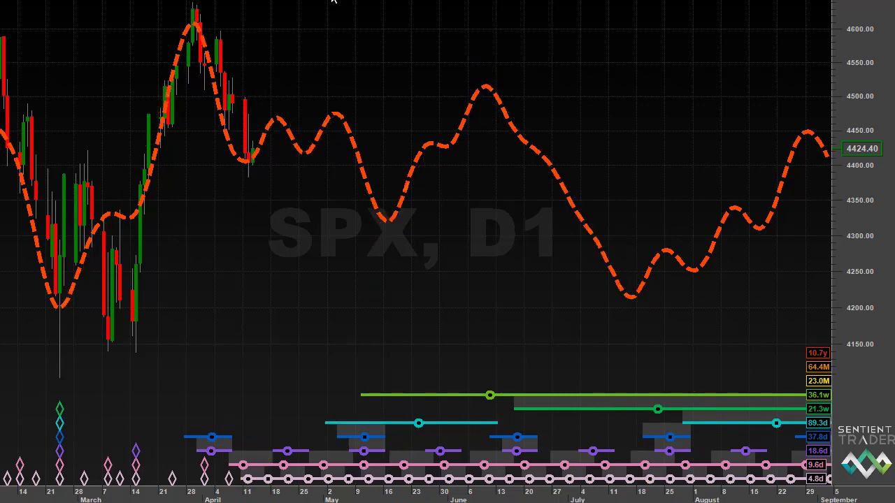
key("c")
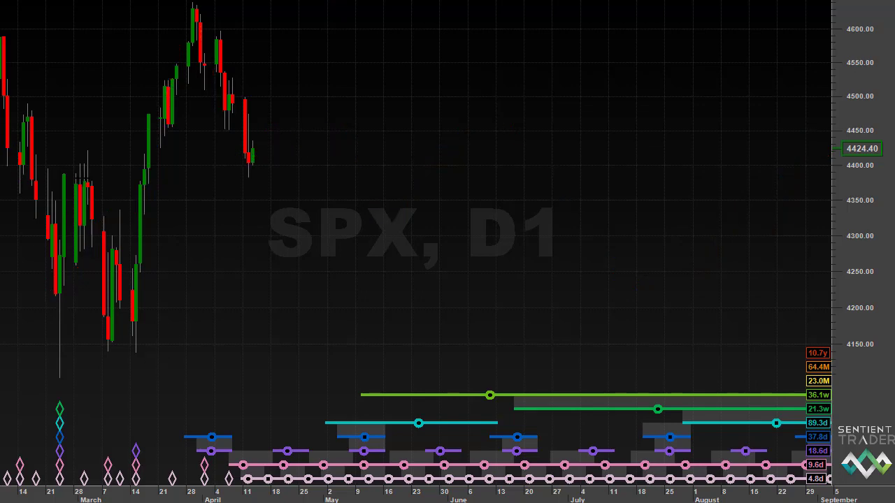
left_click_drag(182, 248, 357, 248)
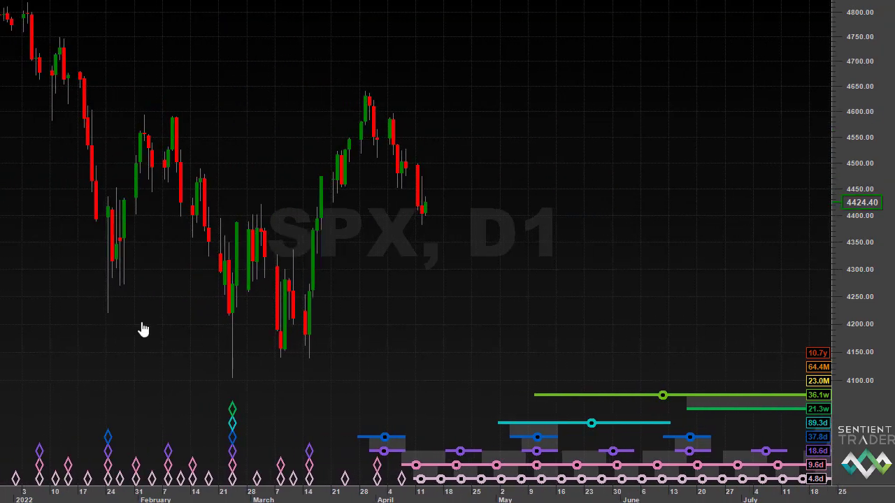
- Circle the late-February low, point an arrow at its long wick, and add a question mark beside its diamond stack
left_click_drag(246, 357, 240, 405)
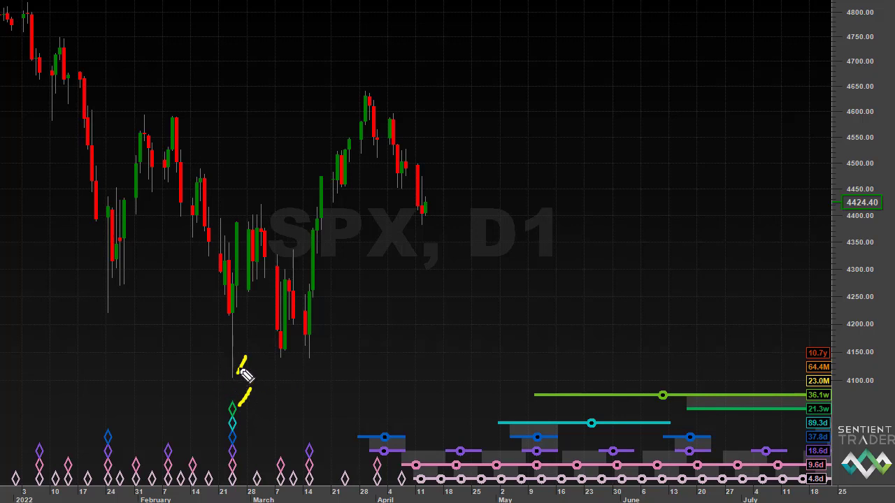
mouse_move(240, 370)
left_mouse_down()
mouse_move(230, 370)
mouse_move(237, 395)
mouse_move(246, 368)
left_mouse_up()
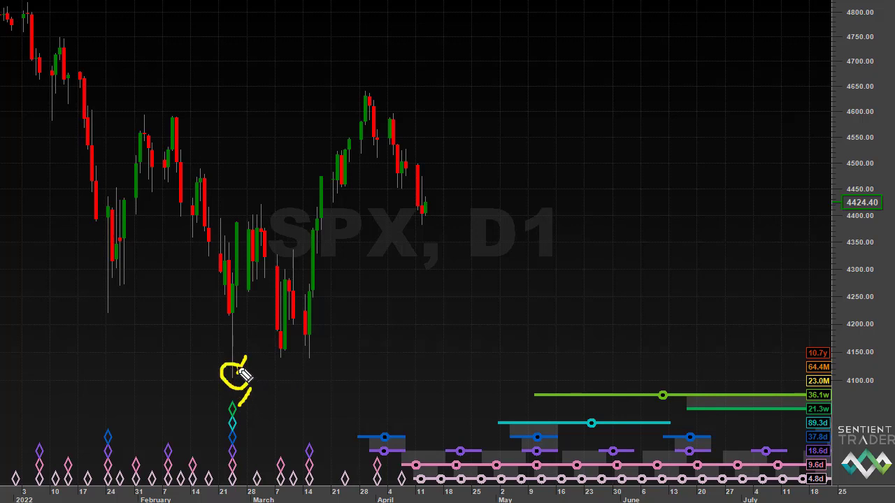
mouse_move(173, 339)
left_mouse_down()
mouse_move(224, 340)
mouse_move(212, 347)
left_mouse_up()
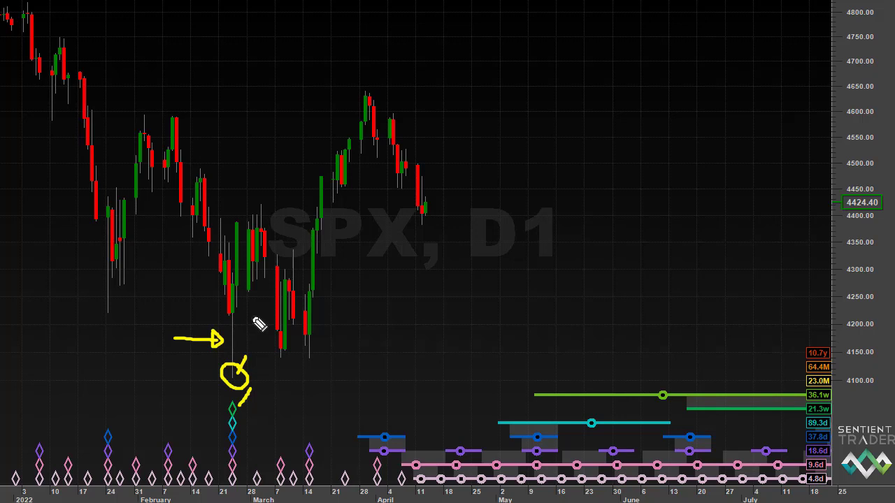
left_click_drag(253, 404, 255, 425)
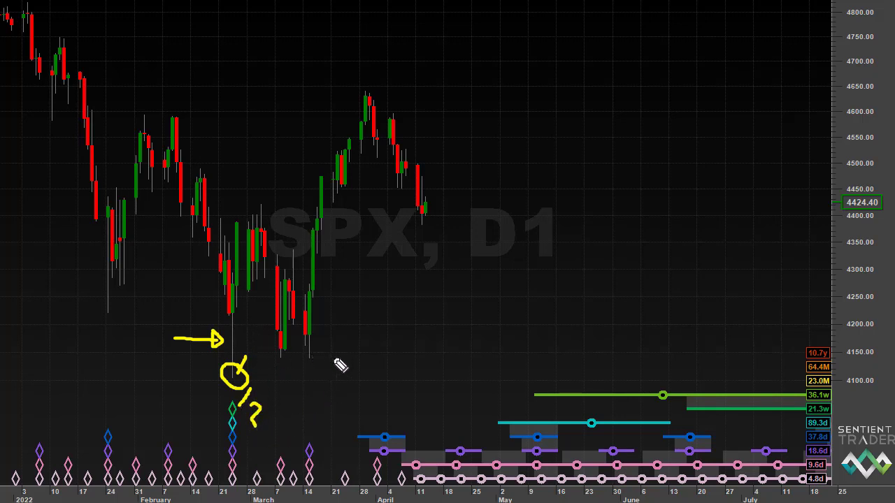
- Mark the mid-March low with an arrow and a dotted line down to its diamonds, and circle the neighbouring low around March 8
mouse_move(343, 355)
left_mouse_down()
mouse_move(320, 354)
mouse_move(326, 361)
left_mouse_up()
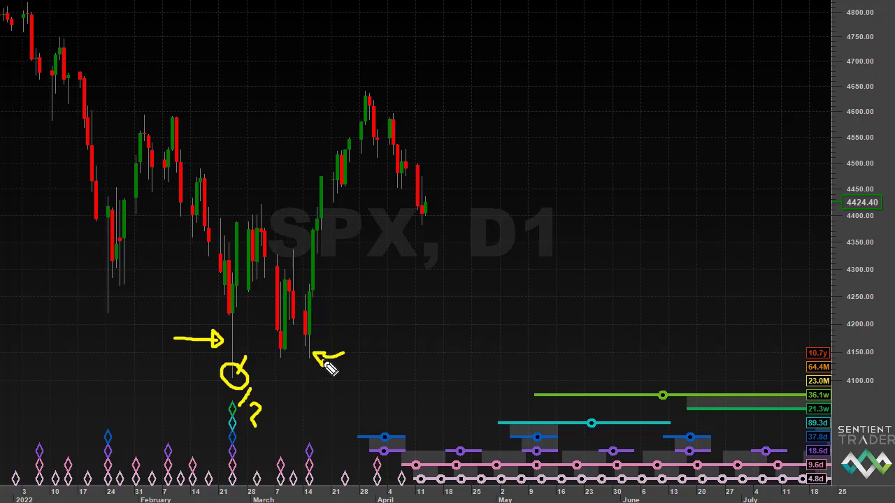
left_click(310, 365)
left_click(310, 380)
left_click(309, 394)
left_click(310, 406)
left_click(311, 419)
left_click(311, 431)
mouse_move(291, 344)
left_mouse_down()
mouse_move(287, 371)
mouse_move(297, 358)
left_mouse_up()
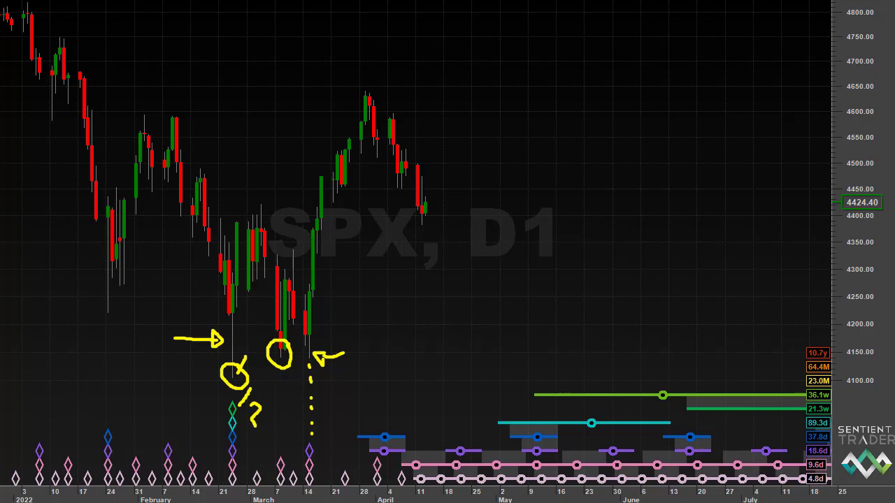
- Clear the annotations and, on the alternative analysis with the March 8 trough, measure the span from the trough around October 1
key("e")
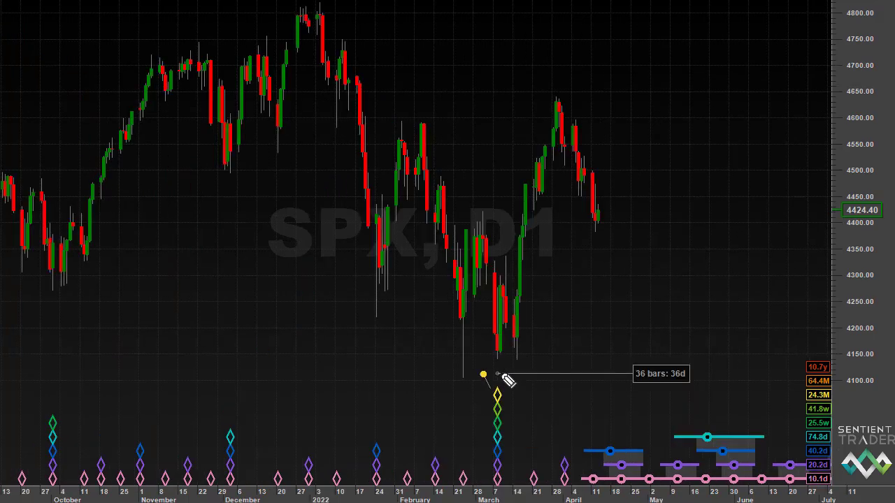
mouse_move(504, 370)
left_mouse_down()
mouse_move(496, 359)
mouse_move(471, 394)
mouse_move(516, 398)
mouse_move(506, 371)
left_mouse_up()
left_click_drag(53, 301, 495, 206)
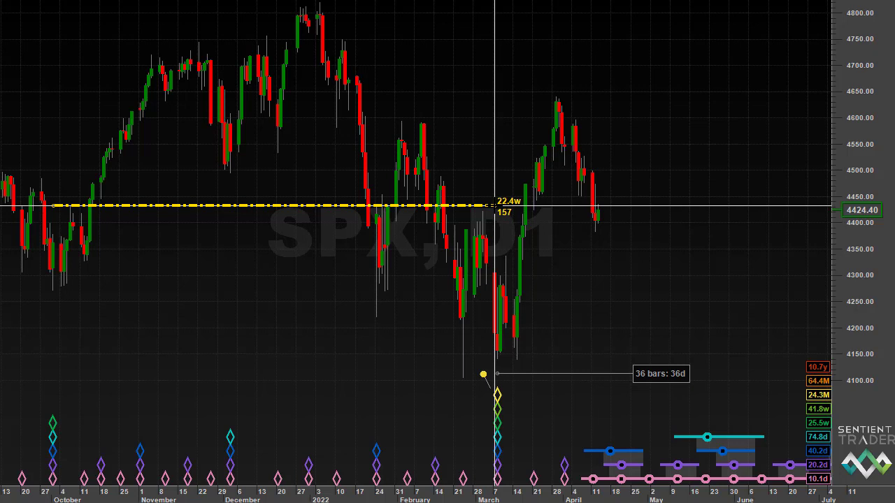
mouse_move(495, 206)
left_mouse_down()
mouse_move(499, 191)
mouse_move(498, 201)
left_mouse_up()
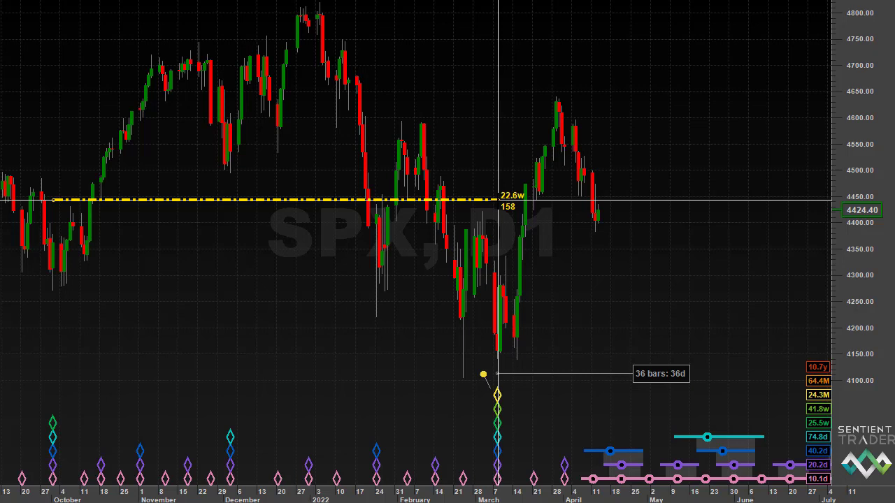
key("Escape")
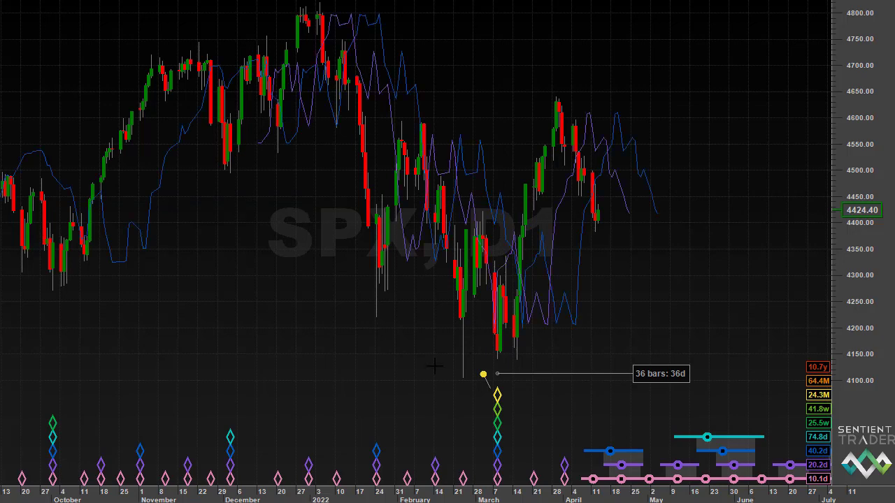
- Circle the "36 bars: 36d" label and draw an arrow to the March 8 trough's diamond stack
left_click_drag(434, 366, 649, 349)
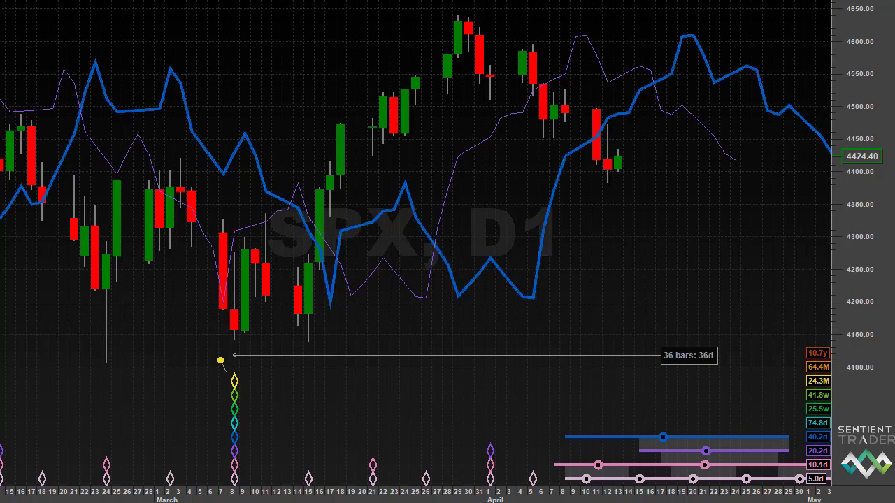
mouse_move(741, 341)
left_mouse_down()
mouse_move(644, 356)
mouse_move(726, 399)
mouse_move(739, 339)
left_mouse_up()
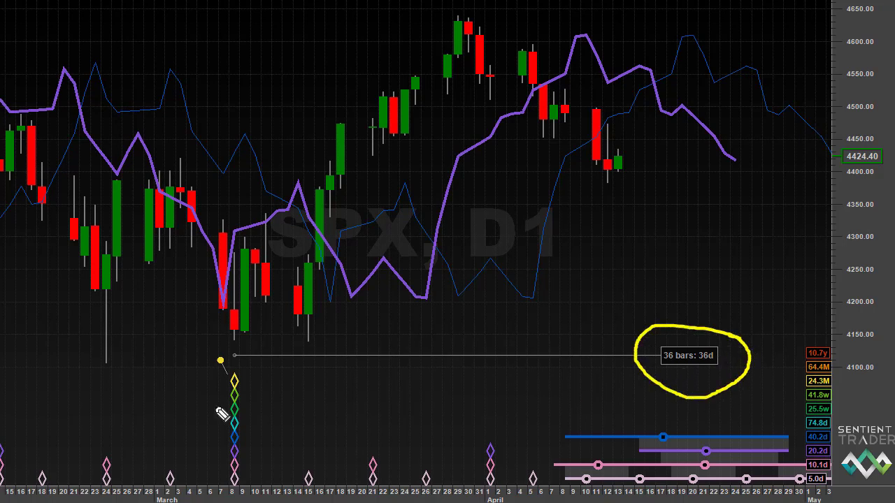
mouse_move(349, 385)
left_mouse_down()
mouse_move(260, 397)
mouse_move(269, 388)
mouse_move(261, 407)
left_mouse_up()
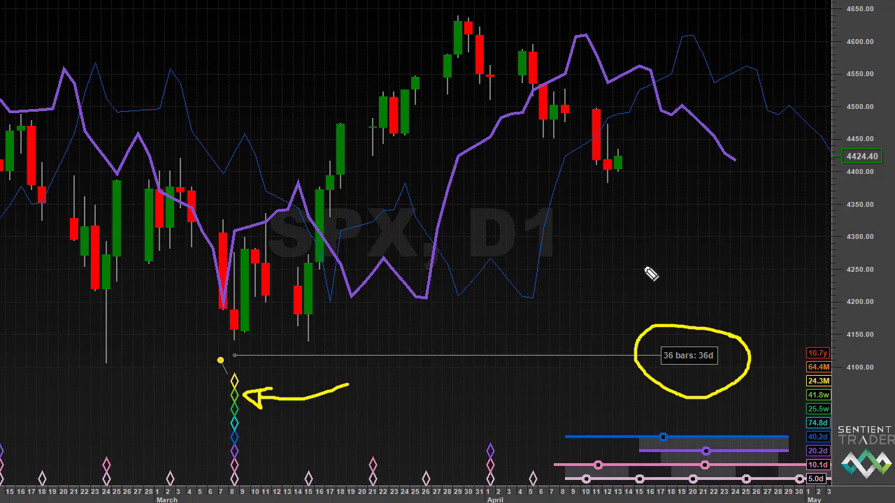
- Outline the projected April trough area with a triangle, circle price crossing the blue line around April 11, and point back to the March 8 diamonds
mouse_move(643, 437)
left_mouse_down()
mouse_move(696, 488)
mouse_move(745, 440)
mouse_move(641, 434)
left_mouse_up()
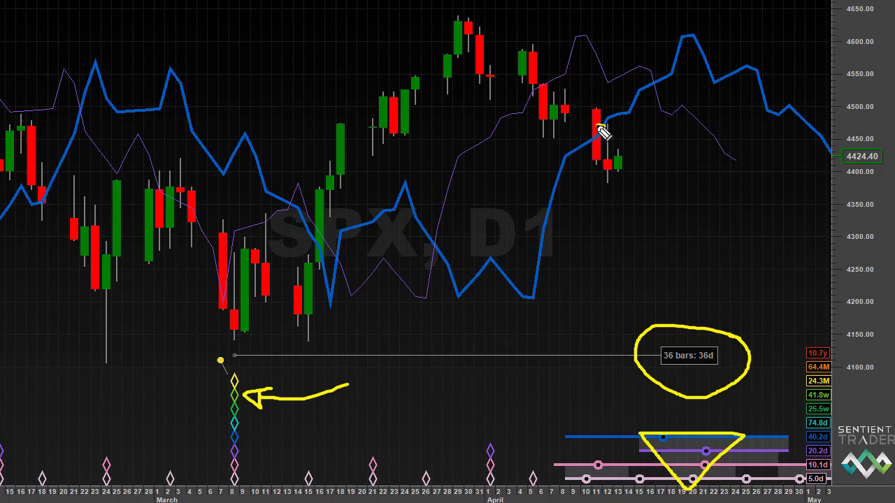
mouse_move(603, 133)
left_mouse_down()
mouse_move(605, 150)
mouse_move(603, 131)
mouse_move(611, 149)
mouse_move(610, 138)
left_mouse_up()
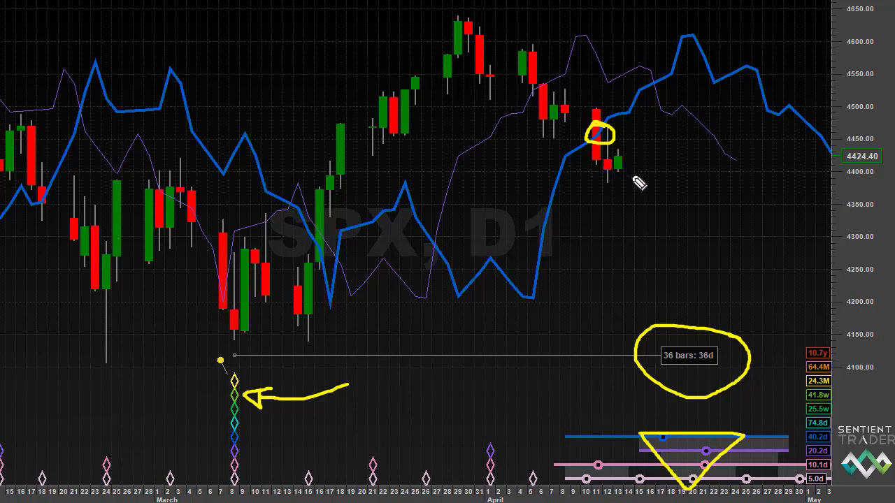
mouse_move(299, 445)
left_mouse_down()
mouse_move(265, 433)
mouse_move(285, 421)
mouse_move(269, 442)
mouse_move(249, 405)
left_mouse_up()
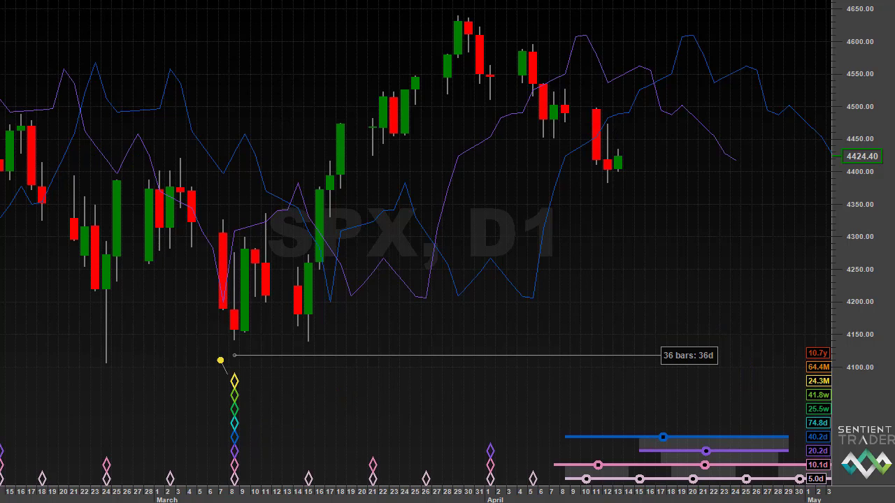
- Hide the blue and purple cycle lines and return to the wider SPX chart starting in September
left_click(55, 1)
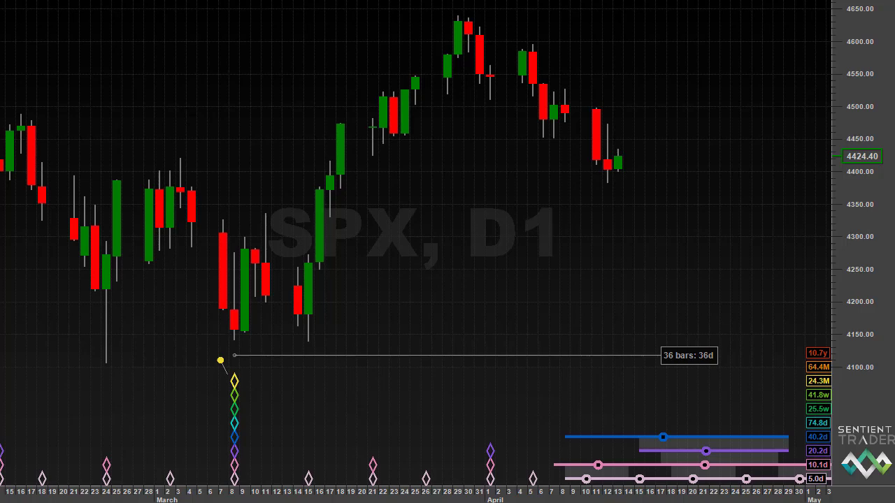
left_click(263, 1)
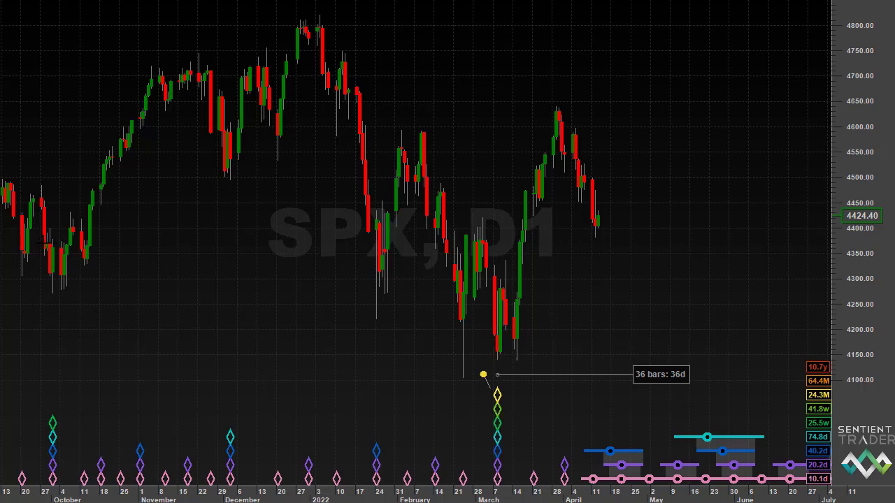
- Mark price crossing the purple line in mid-March with an X, and circle the late-February low with dots beneath it
scroll(271, 56, "up", 3)
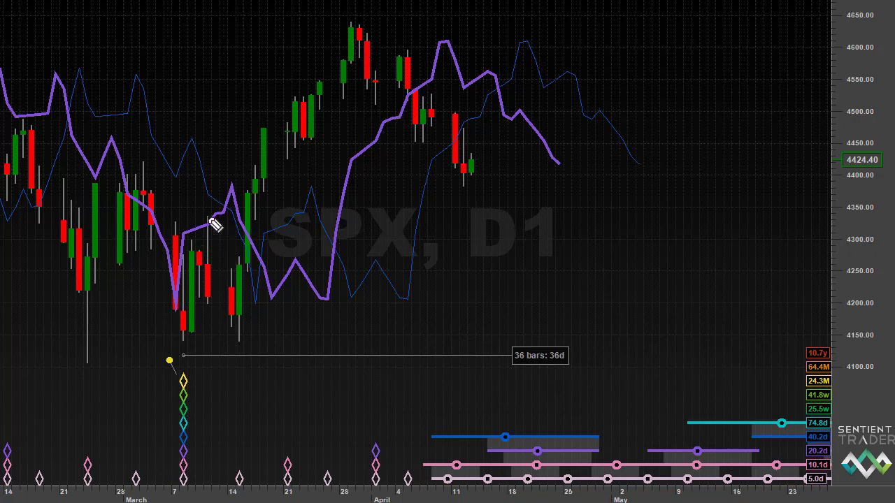
left_click(242, 234)
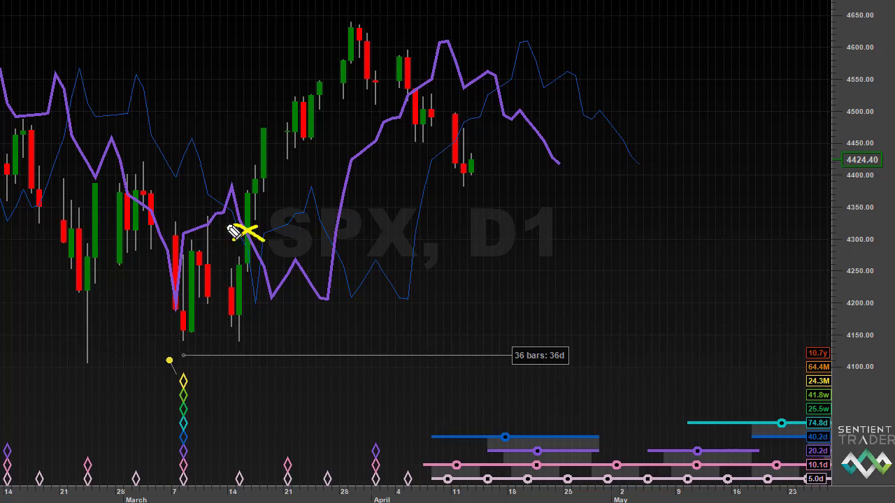
left_click(86, 360)
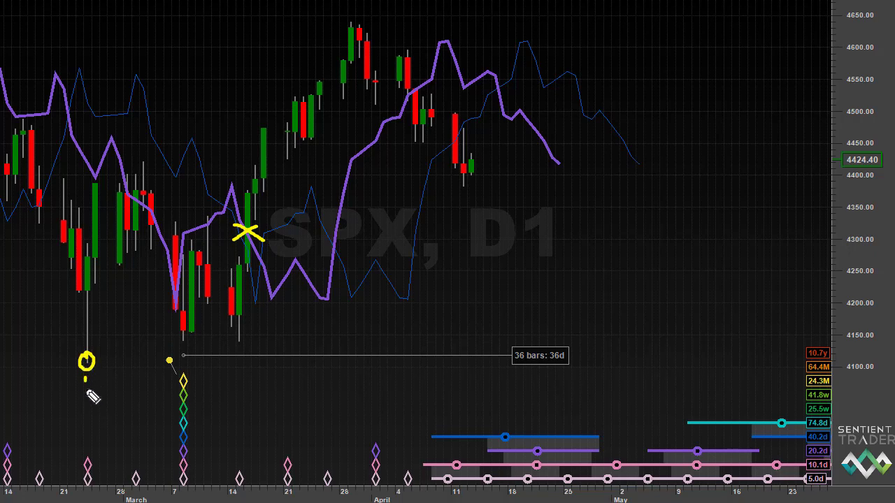
- Draw an arrow to the early-March price peak and label the mid-March purple line crossing A
mouse_move(193, 103)
left_mouse_down()
mouse_move(150, 190)
mouse_move(151, 168)
left_mouse_up()
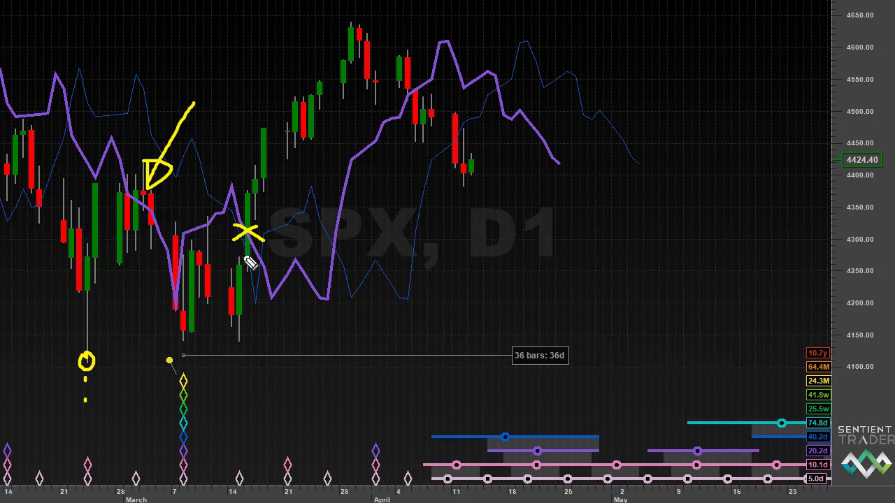
mouse_move(219, 231)
left_mouse_down()
mouse_move(224, 216)
mouse_move(229, 225)
left_mouse_up()
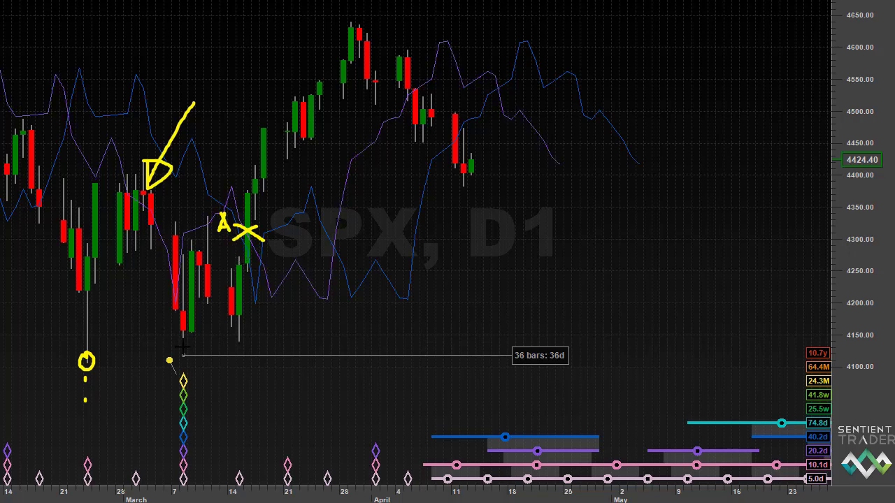
- Measure the time from the March 8 trough to the lows in late March and to the April 1 trough
left_click_drag(182, 346, 331, 295)
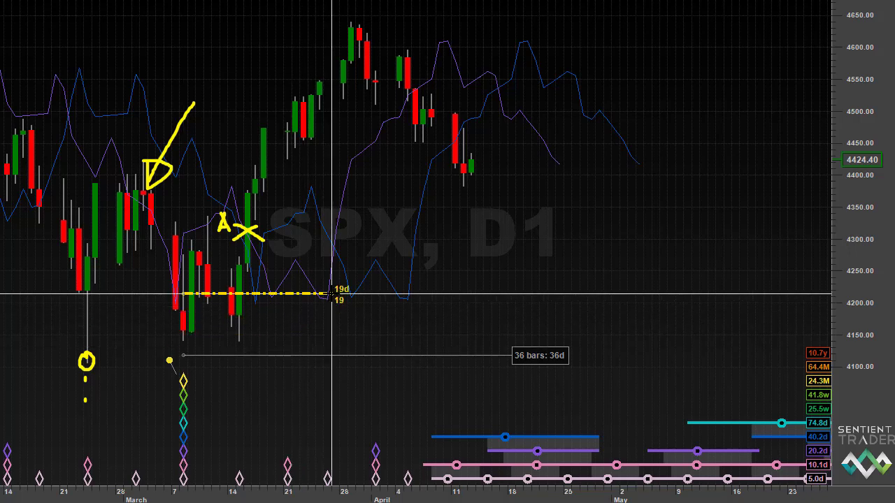
left_click_drag(331, 294, 321, 211)
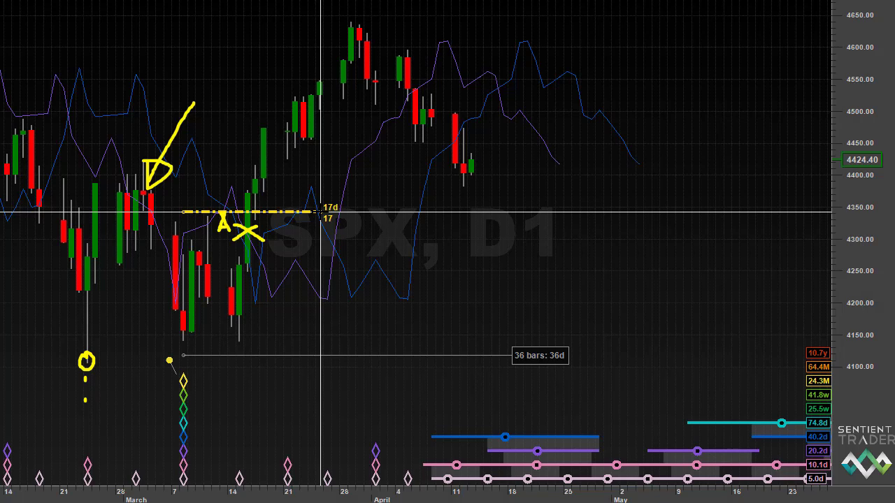
left_click_drag(321, 211, 326, 166)
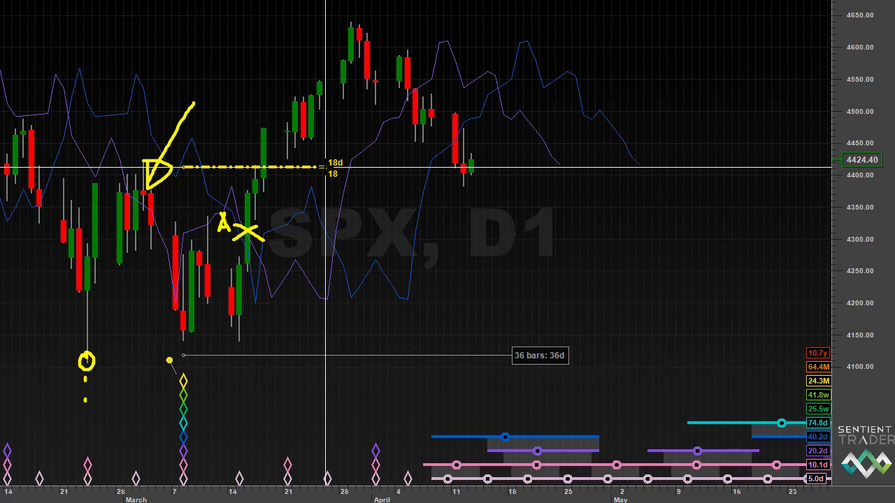
left_click_drag(326, 166, 303, 169)
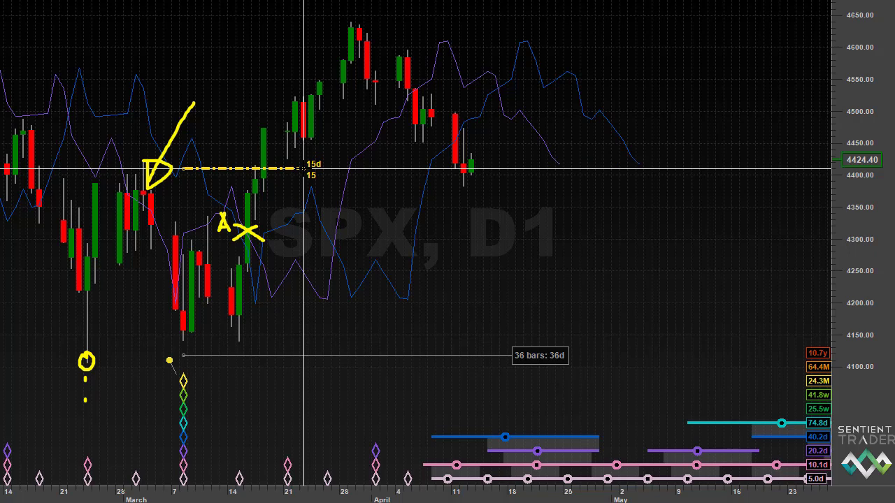
left_click_drag(304, 169, 365, 148)
left_click_drag(374, 127, 376, 124)
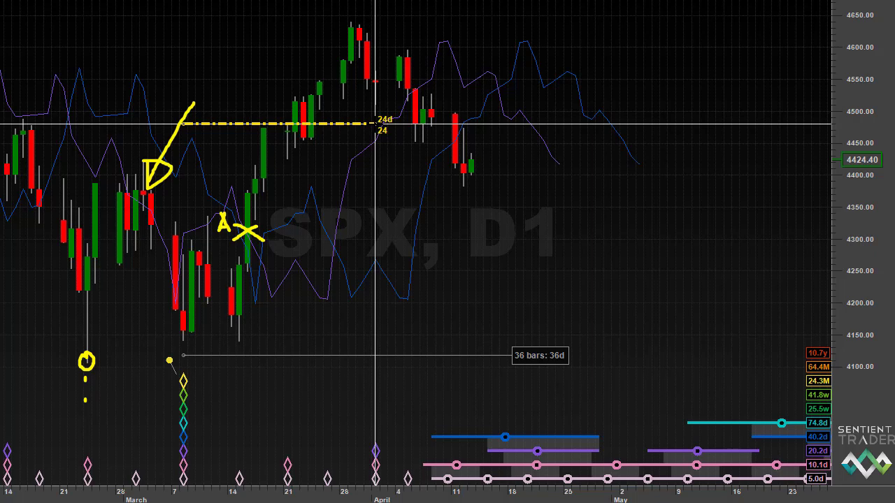
left_click_drag(375, 124, 375, 123)
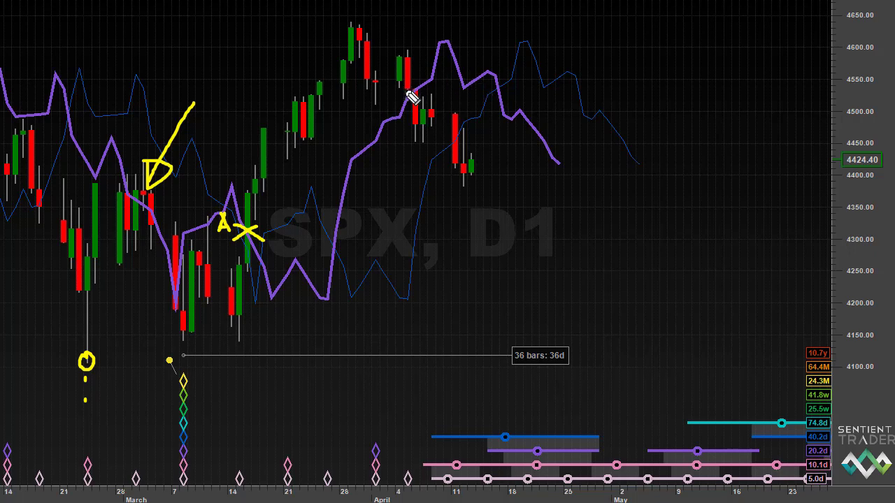
- Mark price crossing the purple line in early April with an X, and draw arrows to that crossing and the circled late-February low
mouse_move(404, 81)
left_mouse_down()
mouse_move(418, 100)
mouse_move(406, 102)
left_mouse_up()
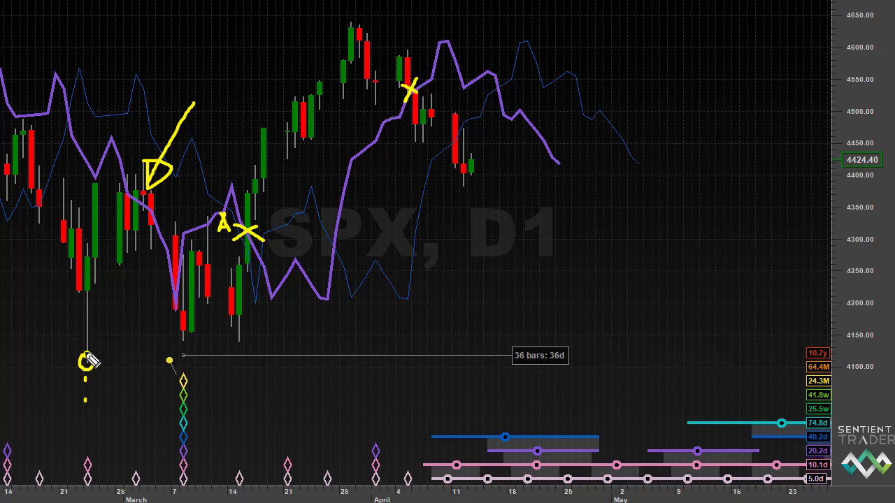
left_click_drag(140, 389, 92, 370)
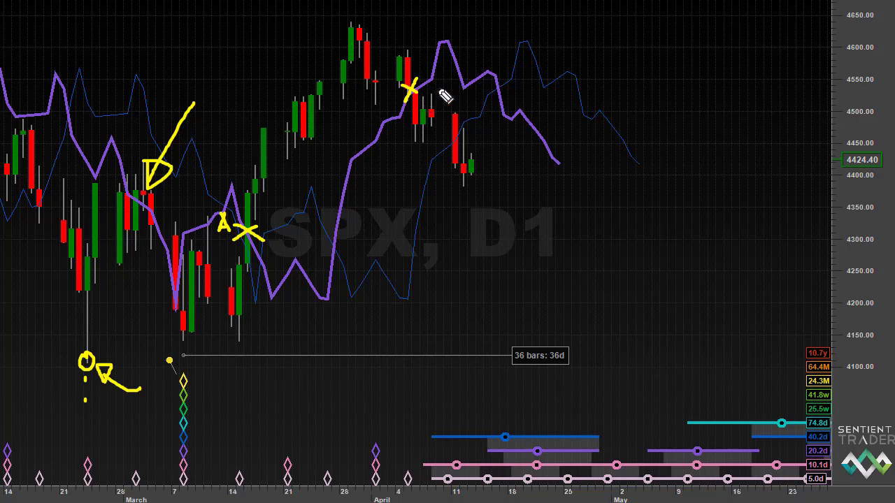
mouse_move(474, 86)
left_mouse_down()
mouse_move(426, 86)
mouse_move(439, 97)
left_mouse_up()
- Mark the levels of the late-March peak and the early-April crossing with short lines, and draw an arrow to the April 11 price drop
left_click_drag(342, 18, 377, 22)
left_click_drag(381, 92, 398, 92)
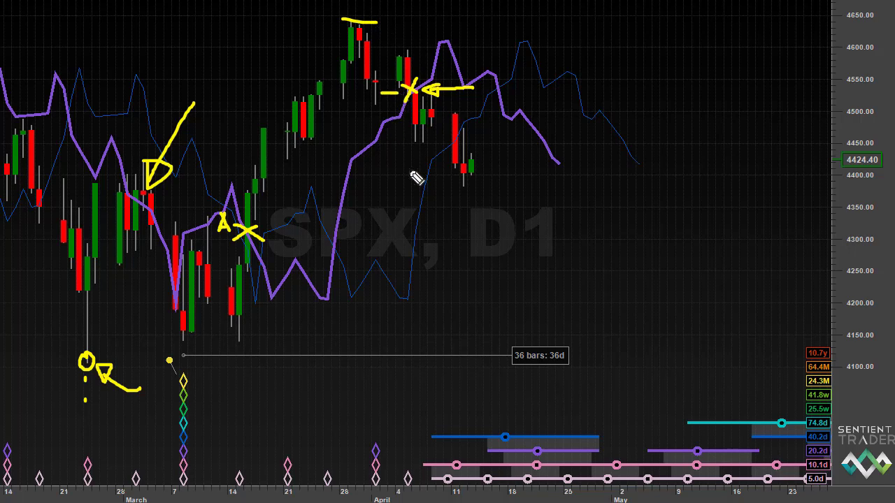
mouse_move(400, 174)
left_mouse_down()
mouse_move(439, 179)
mouse_move(453, 169)
mouse_move(438, 164)
mouse_move(436, 180)
left_mouse_up()
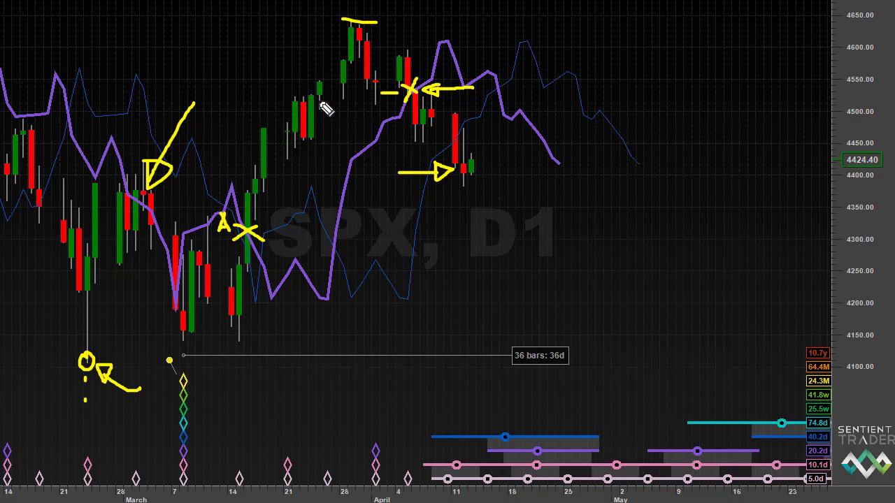
- Add the labels B-C, D and E along the purple line, with an arrow to the late-March rise and a rising stroke from mid-April price
mouse_move(327, 127)
left_mouse_down()
mouse_move(326, 117)
mouse_move(341, 122)
mouse_move(331, 137)
mouse_move(353, 127)
mouse_move(359, 140)
left_mouse_up()
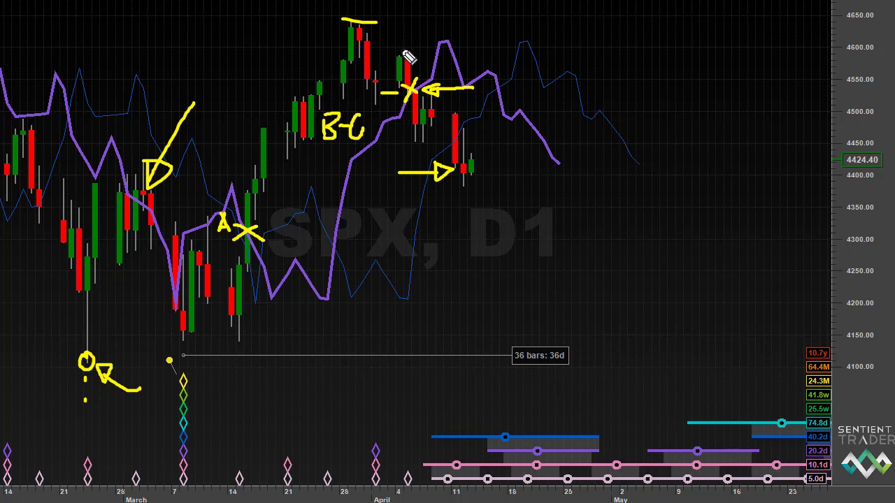
mouse_move(209, 53)
left_mouse_down()
mouse_move(265, 86)
mouse_move(274, 79)
mouse_move(276, 94)
mouse_move(270, 67)
left_mouse_up()
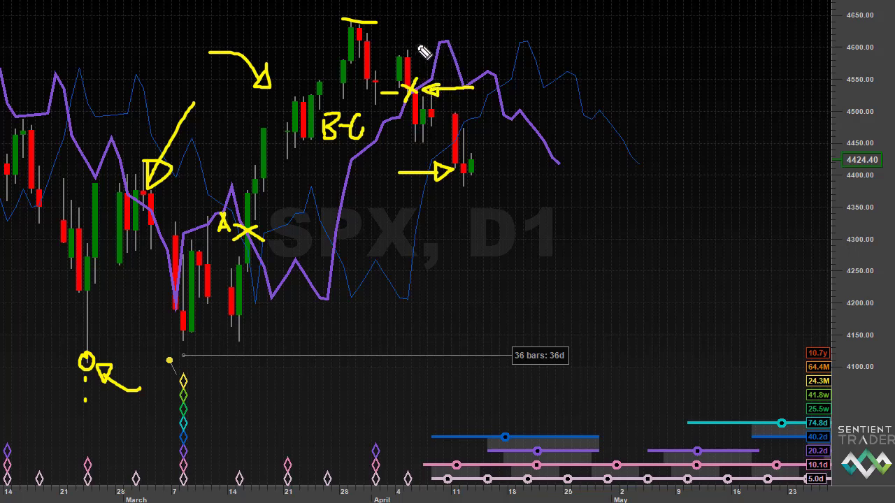
mouse_move(411, 26)
left_mouse_down()
mouse_move(412, 38)
mouse_move(427, 35)
mouse_move(412, 49)
left_mouse_up()
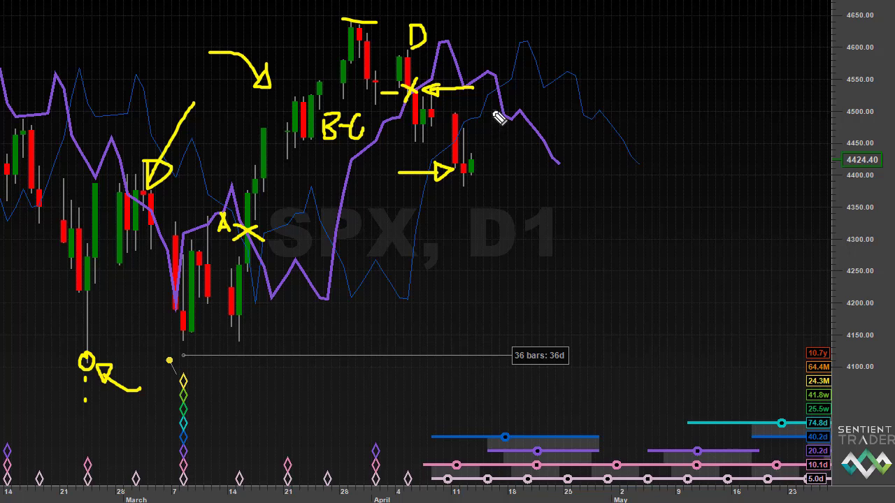
mouse_move(506, 132)
left_mouse_down()
mouse_move(523, 148)
mouse_move(520, 130)
left_mouse_up()
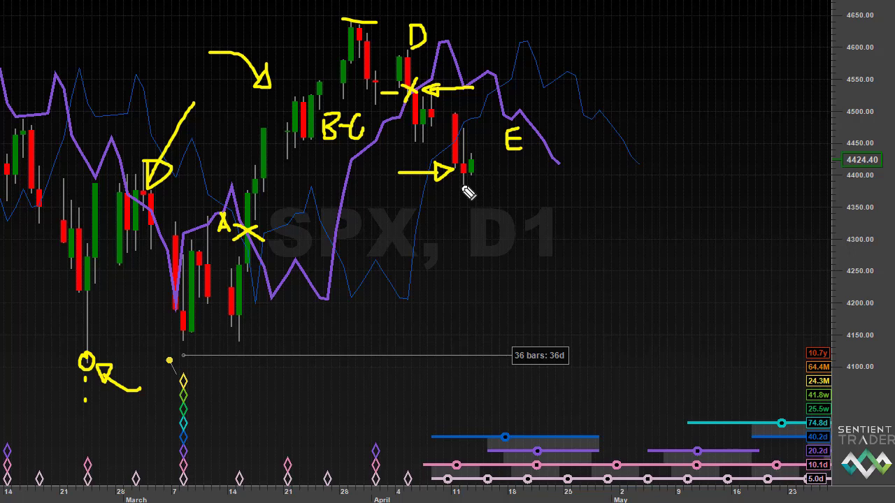
left_click_drag(468, 172, 538, 78)
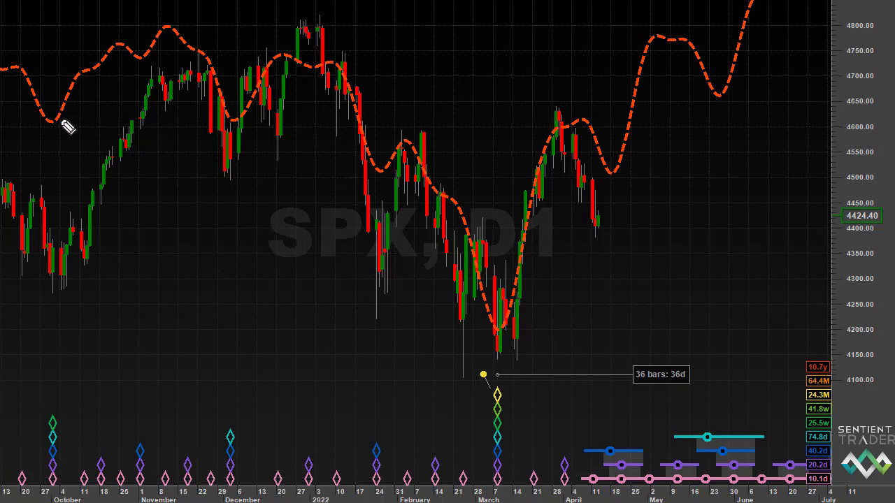
- Trace two cycle swings along the dashed orange line from late September to the March trough, and clear the drawing
mouse_move(48, 123)
left_mouse_down()
mouse_move(168, 28)
mouse_move(236, 126)
mouse_move(328, 53)
mouse_move(368, 129)
mouse_move(502, 326)
left_mouse_up()
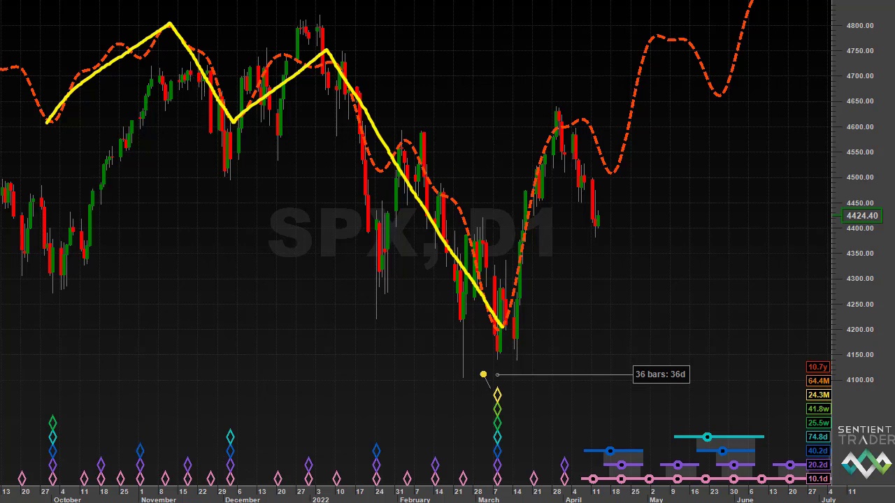
key("e")
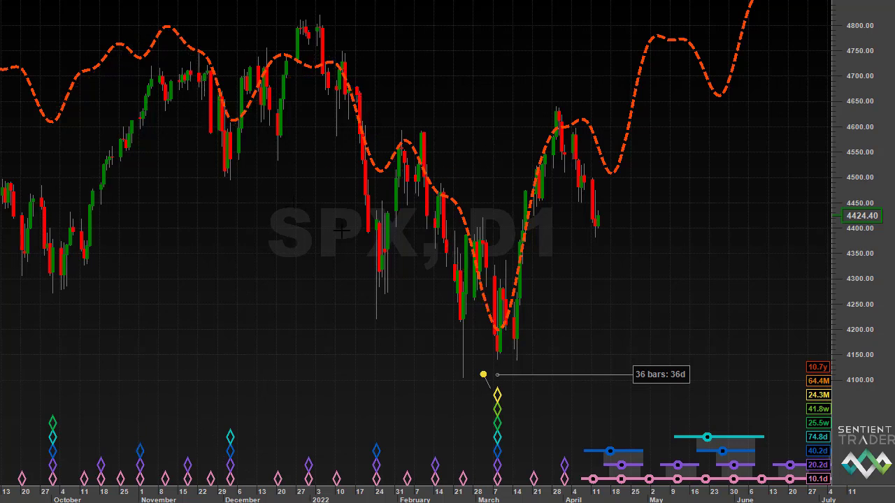
- Show the projection through October and trace the expected path from the March trough through the late-May trough to the mid-August trough
left_click_drag(421, 236, 144, 253)
left_click_drag(846, 56, 847, 133)
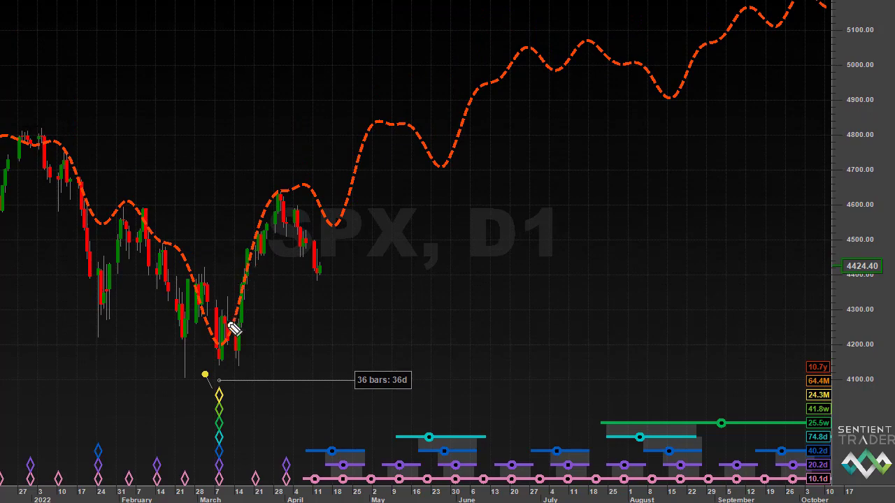
mouse_move(215, 353)
left_mouse_down()
mouse_move(382, 124)
mouse_move(405, 128)
mouse_move(433, 158)
mouse_move(598, 29)
mouse_move(670, 96)
left_mouse_up()
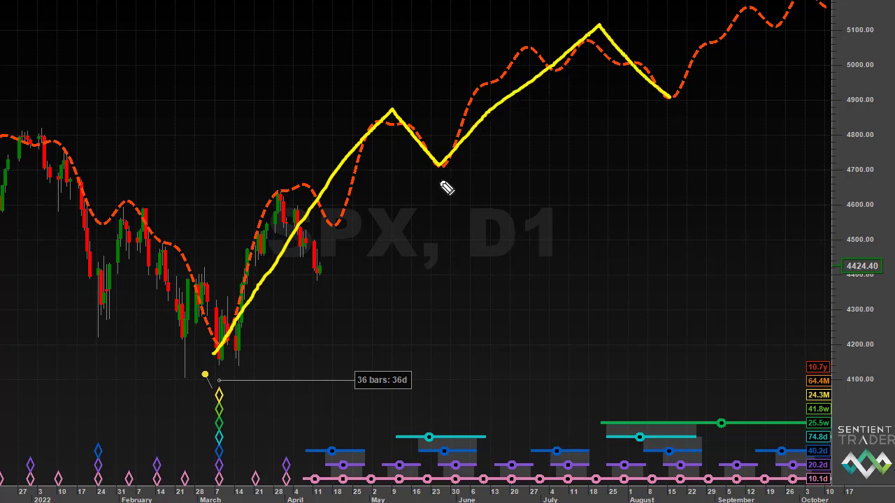
- Draw triangles over the mid-April, late-May and mid-August trough projections, and connect the two later ones to the traced path with dashed lines
mouse_move(440, 182)
left_mouse_down()
mouse_move(445, 434)
mouse_move(431, 469)
mouse_move(458, 488)
mouse_move(479, 426)
mouse_move(417, 428)
left_mouse_up()
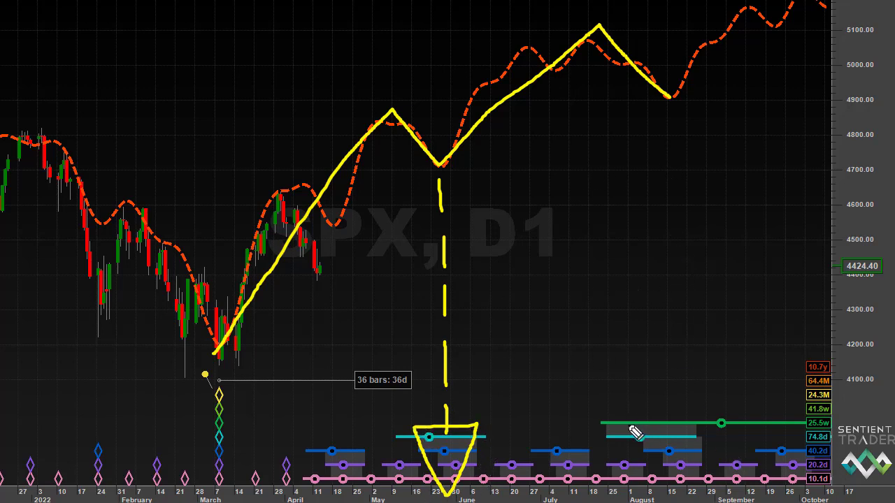
mouse_move(627, 424)
left_mouse_down()
mouse_move(685, 493)
mouse_move(717, 458)
mouse_move(731, 419)
mouse_move(622, 423)
left_mouse_up()
left_click_drag(665, 115, 671, 263)
left_click_drag(670, 291, 673, 404)
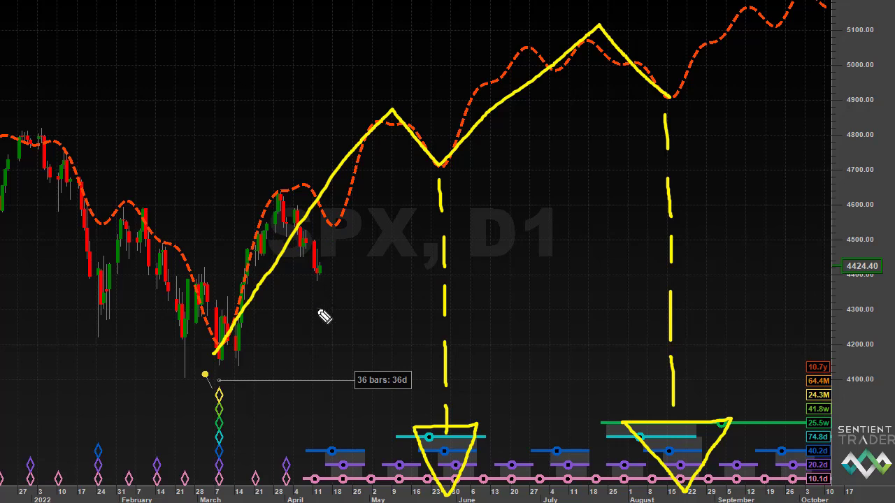
mouse_move(309, 451)
left_mouse_down()
mouse_move(343, 486)
mouse_move(360, 444)
mouse_move(302, 449)
left_mouse_up()
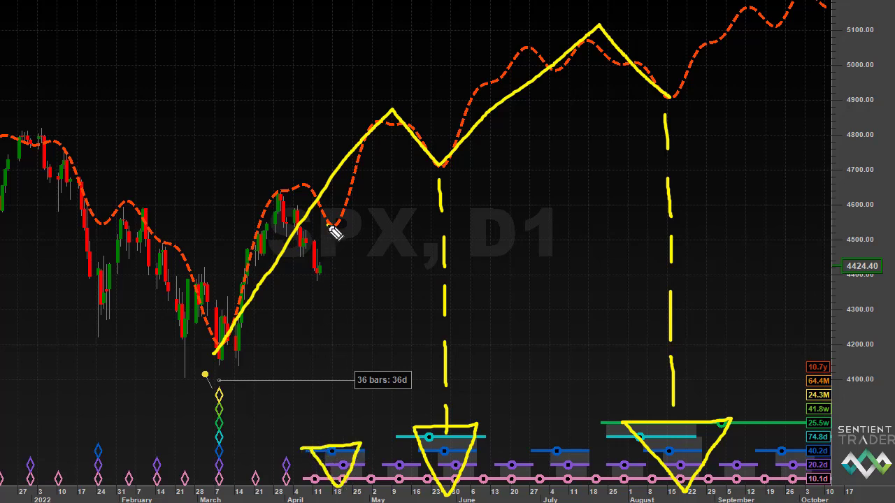
- Draw arrows rising from the projected April trough and pointing to the March trough, and circle the early-May peak with level dashes nearby
mouse_move(327, 226)
left_mouse_down()
mouse_move(354, 163)
mouse_move(347, 157)
mouse_move(367, 177)
mouse_move(347, 166)
left_mouse_up()
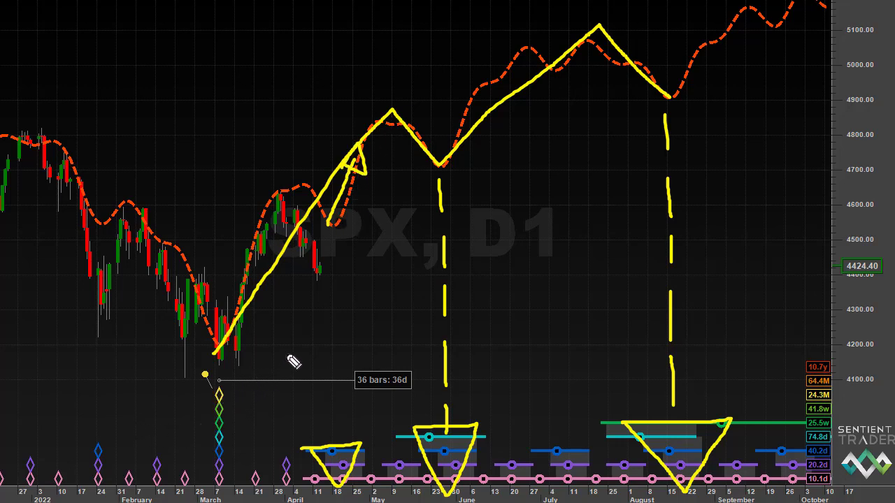
mouse_move(292, 344)
left_mouse_down()
mouse_move(232, 395)
mouse_move(232, 406)
mouse_move(239, 379)
left_mouse_up()
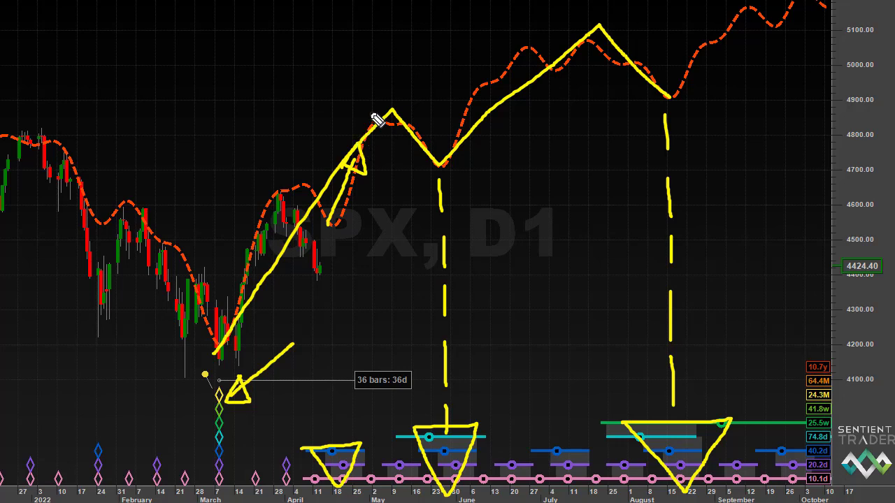
mouse_move(380, 106)
left_mouse_down()
mouse_move(385, 124)
mouse_move(387, 105)
left_mouse_up()
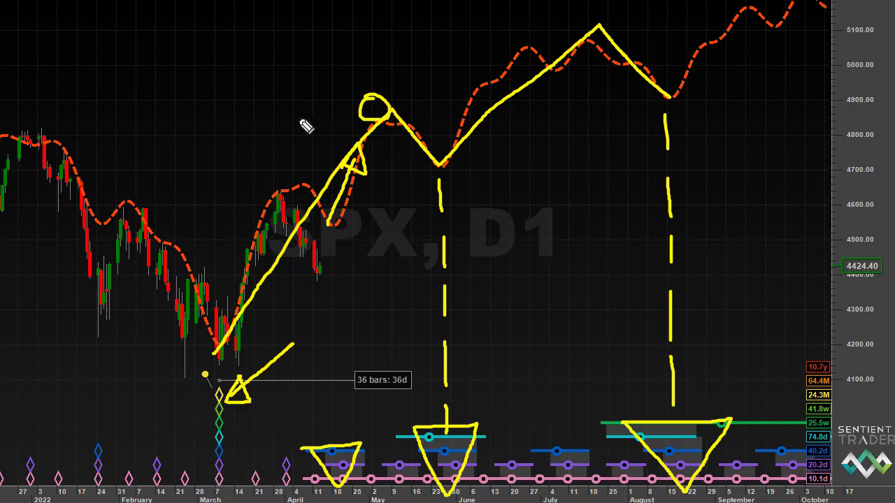
left_click_drag(314, 113, 334, 112)
left_click_drag(366, 226, 381, 226)
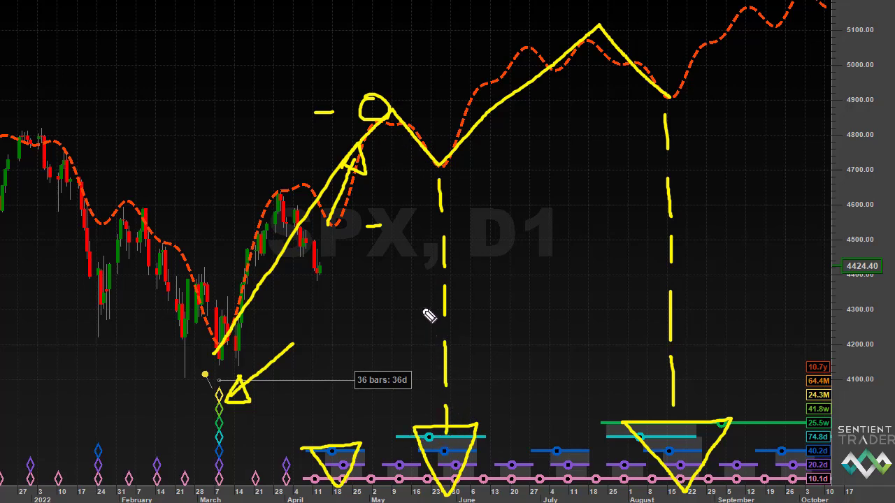
- Add down and forward timing arrows before the late-May trough, an arrow for the rise out of it, and a circle around the mid-July peak
mouse_move(422, 308)
left_mouse_down()
mouse_move(421, 358)
mouse_move(430, 342)
mouse_move(455, 341)
left_mouse_up()
left_click_drag(455, 331, 456, 344)
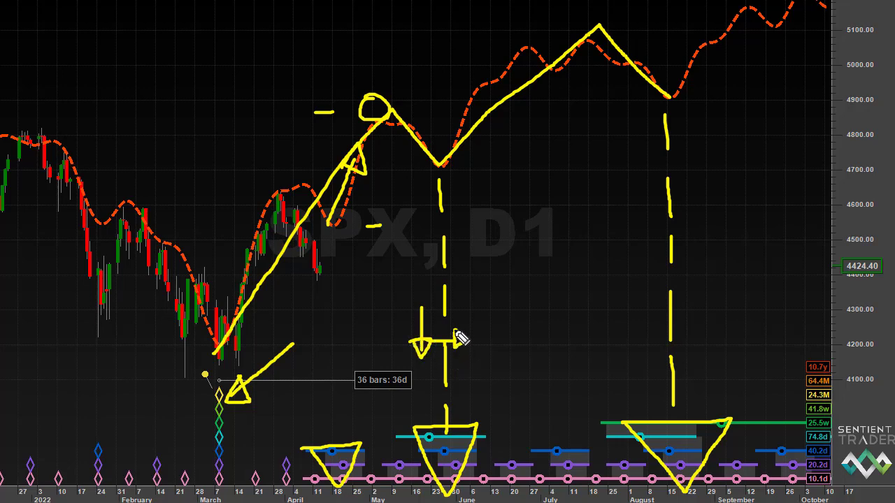
left_click_drag(459, 174, 542, 141)
mouse_move(604, 14)
left_mouse_down()
mouse_move(588, 14)
mouse_move(625, 25)
mouse_move(596, 31)
left_mouse_up()
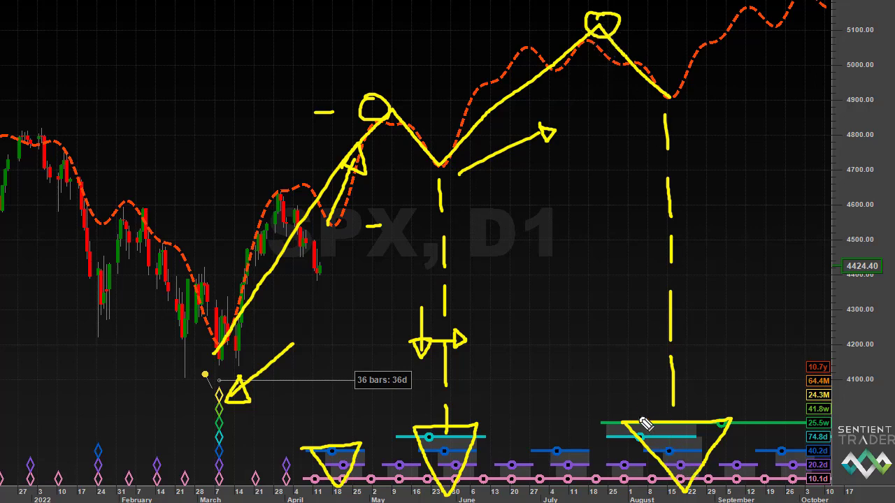
- Draw down and forward timing arrows before the mid-August trough, and add a second arrow pointing to the March trough's diamonds
mouse_move(629, 341)
left_mouse_down()
mouse_move(629, 400)
mouse_move(642, 376)
left_mouse_up()
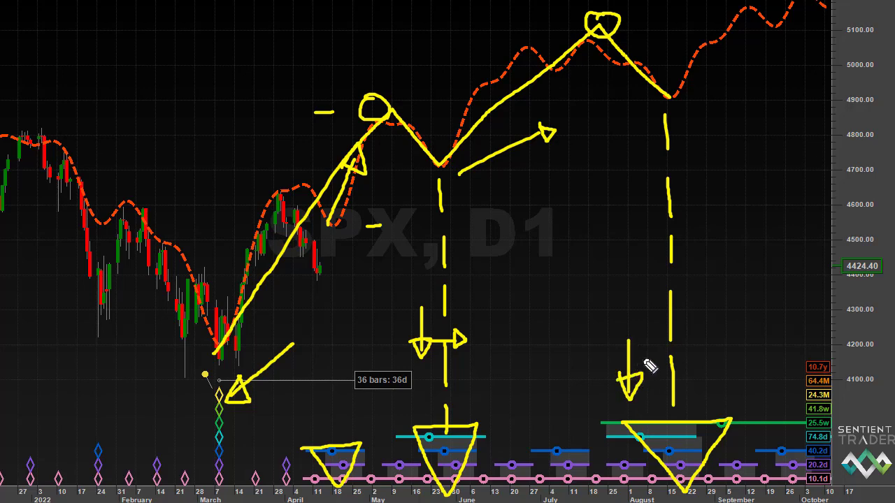
mouse_move(629, 344)
left_mouse_down()
mouse_move(672, 344)
mouse_move(665, 354)
left_mouse_up()
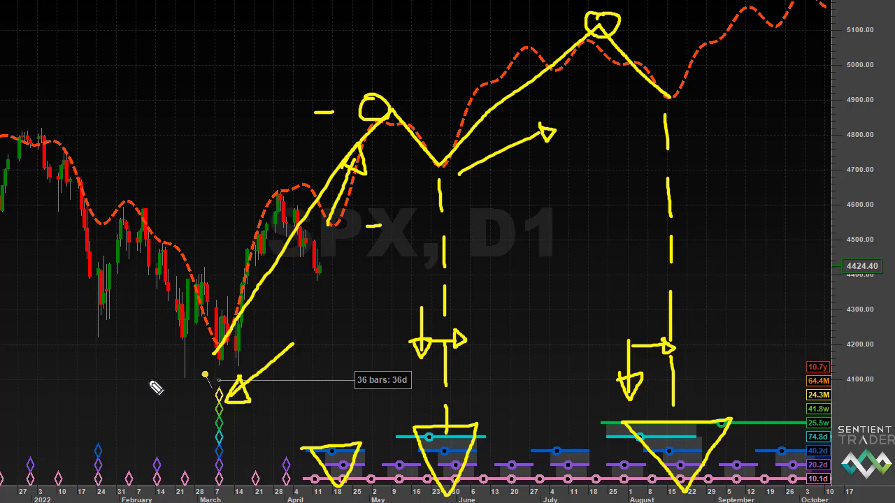
left_click_drag(149, 381, 220, 415)
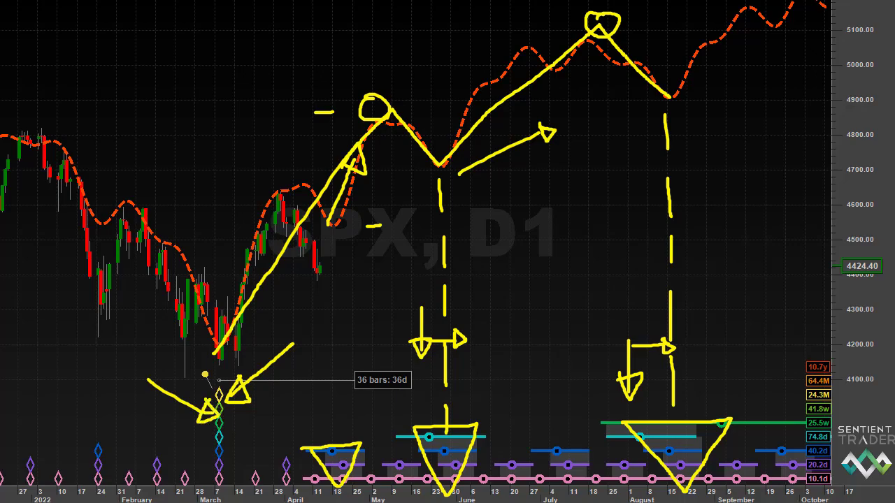